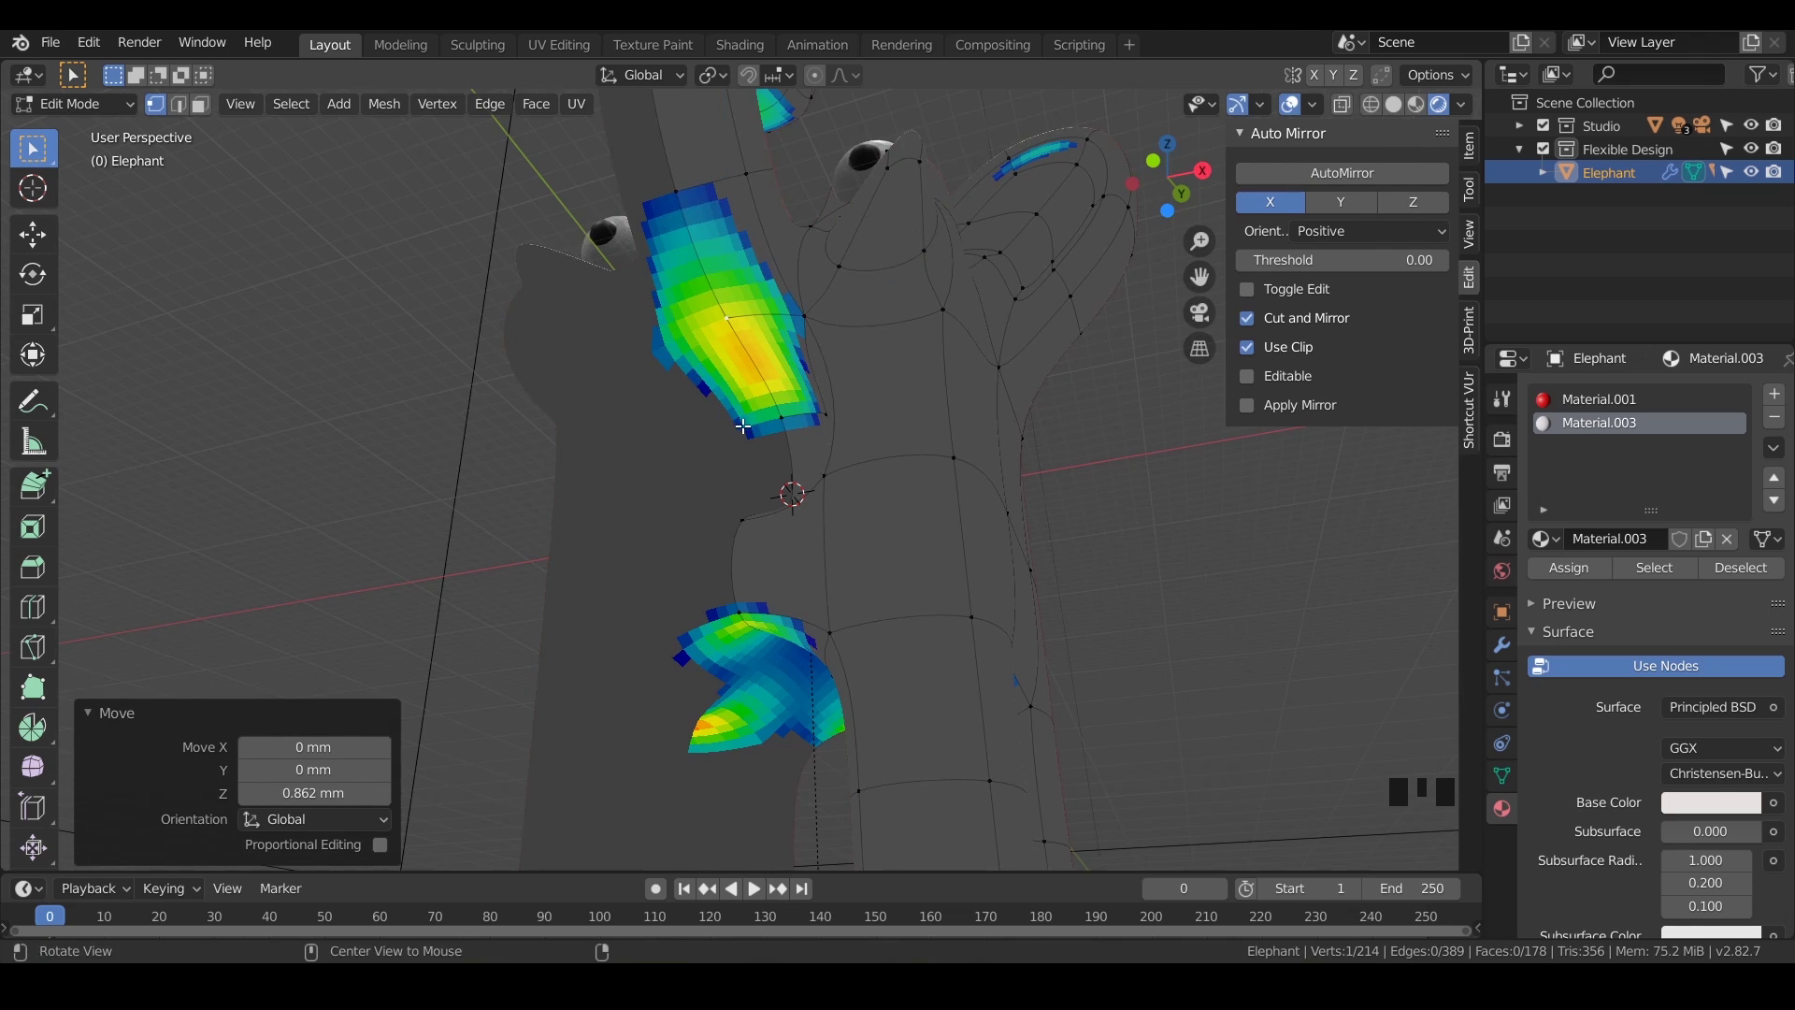
- Add one lengthwise loop cut along the elephant's belly between the legs, centred with a slide factor of 0
shift+middle_drag(741, 394, 566, 432)
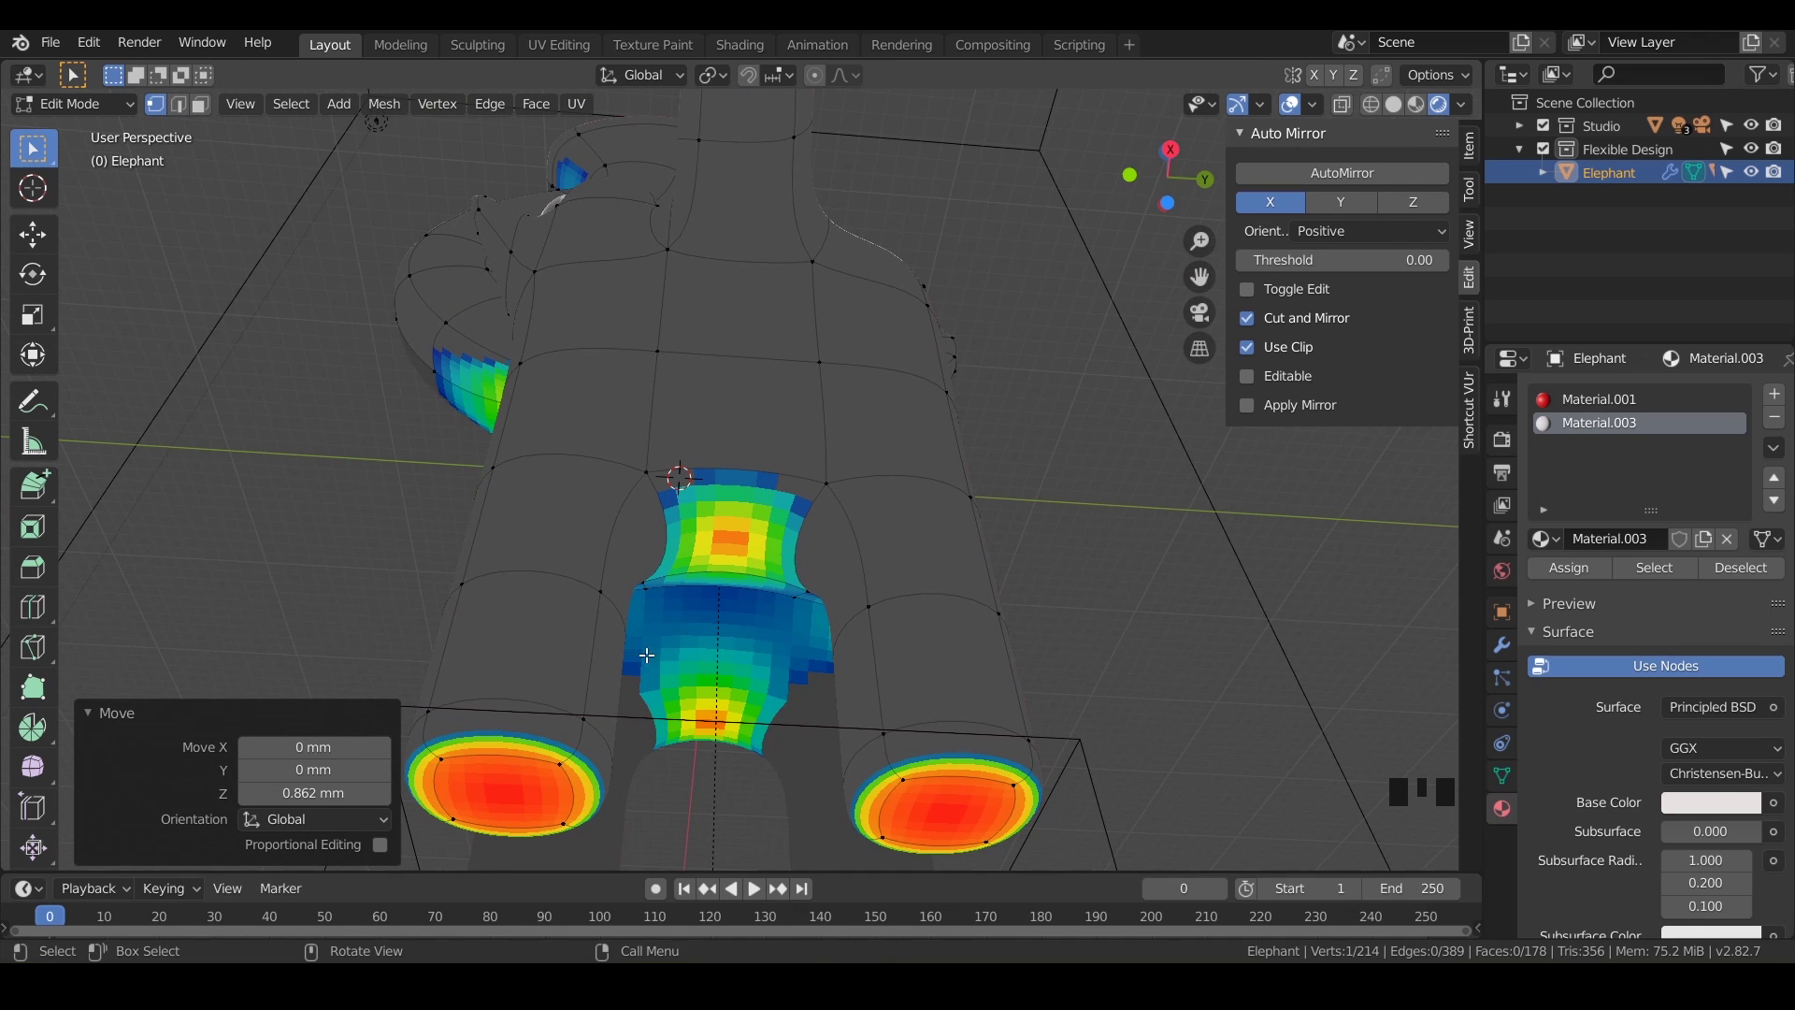
key(ctrl+r)
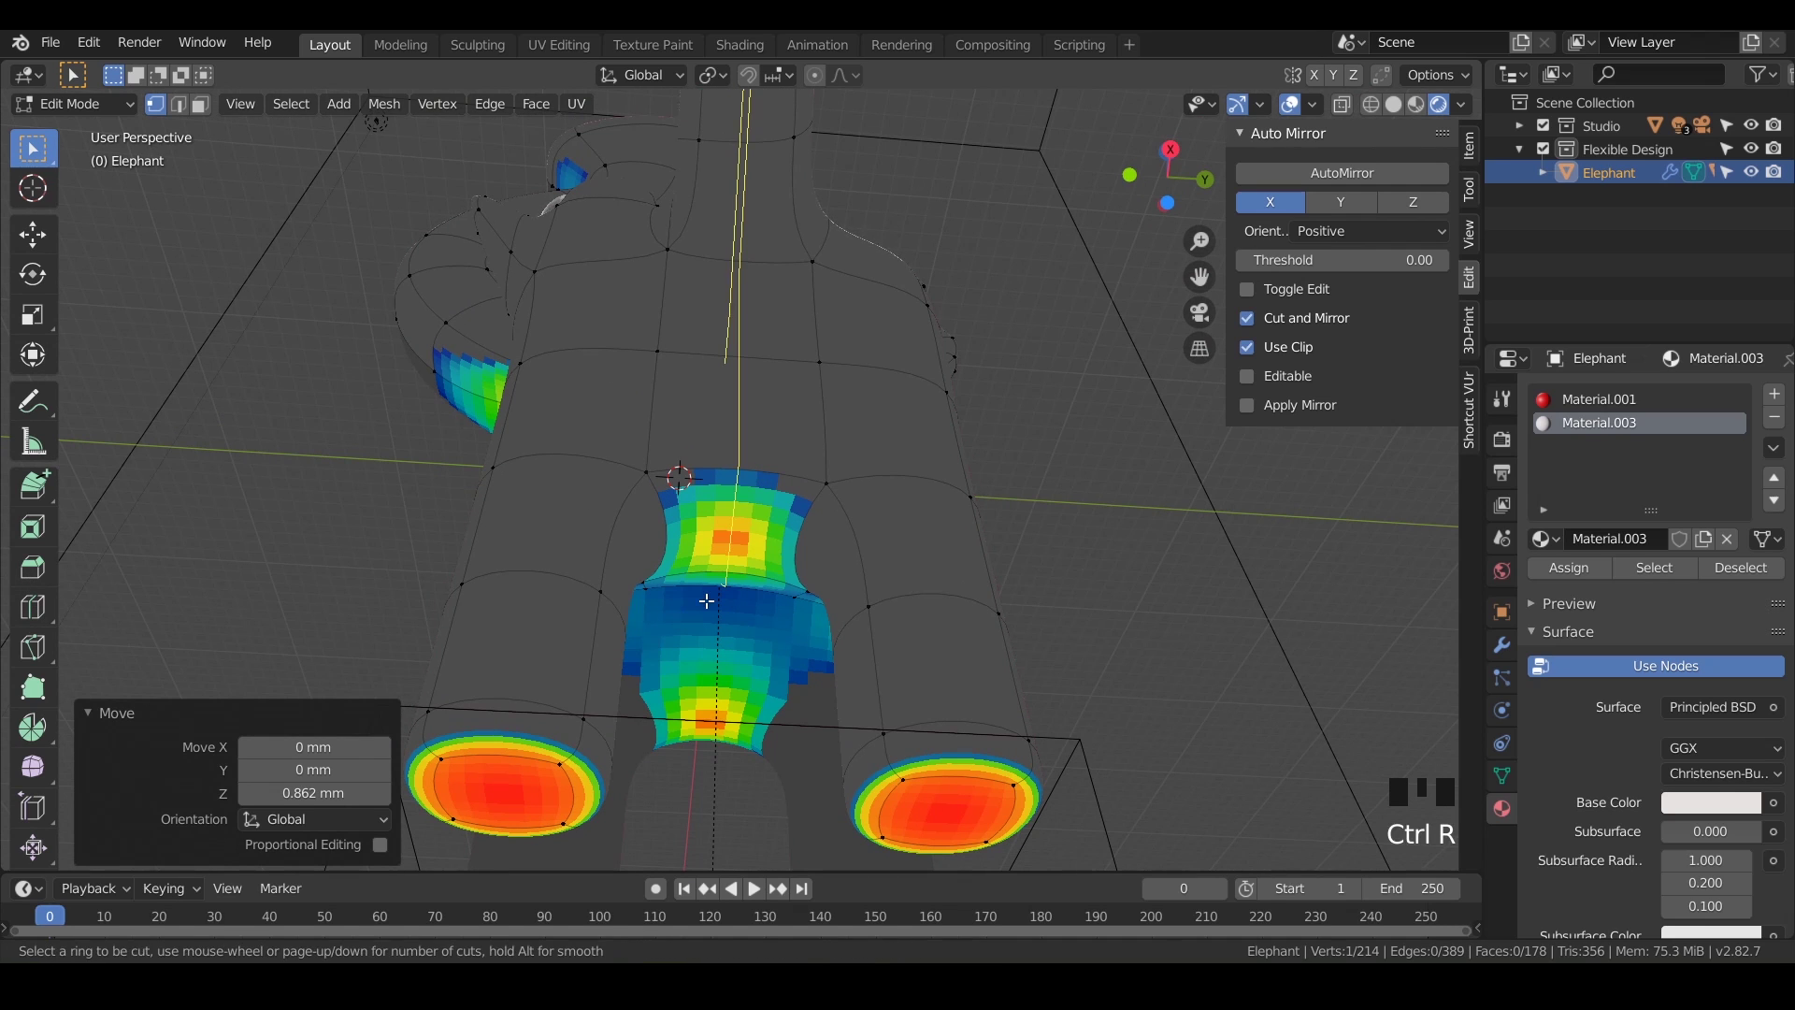
click(738, 462)
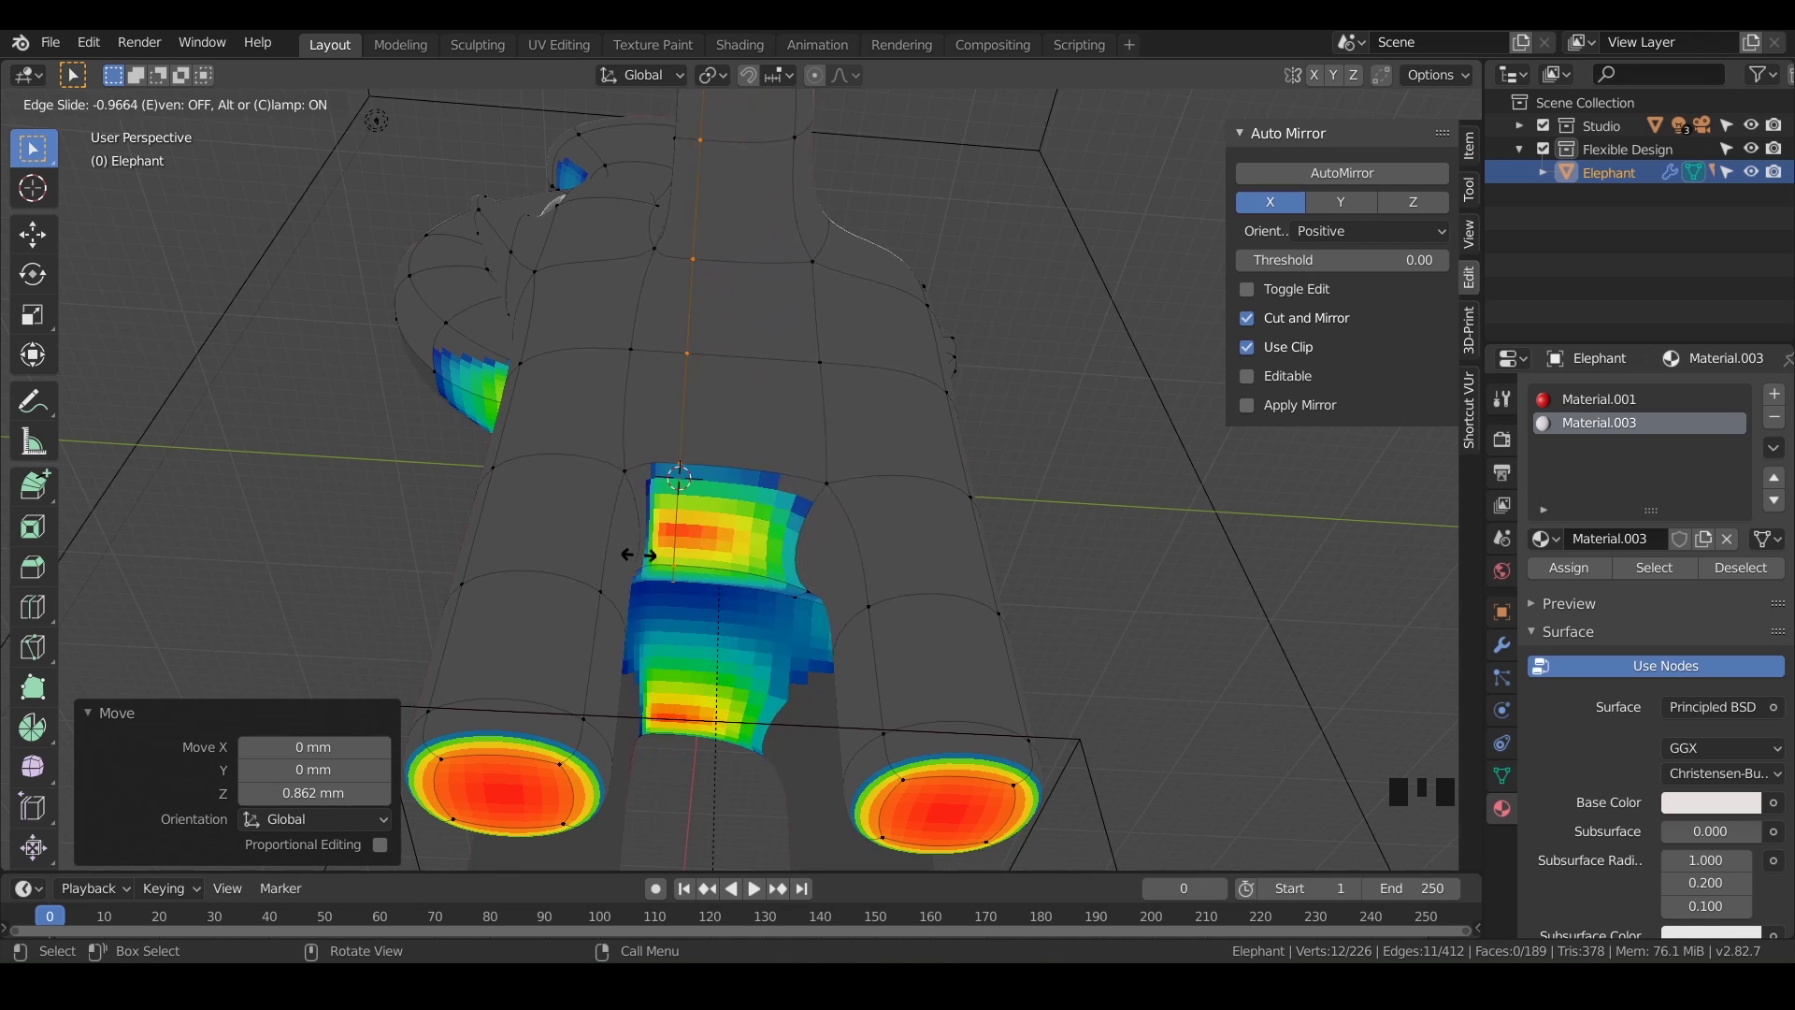
text(0)
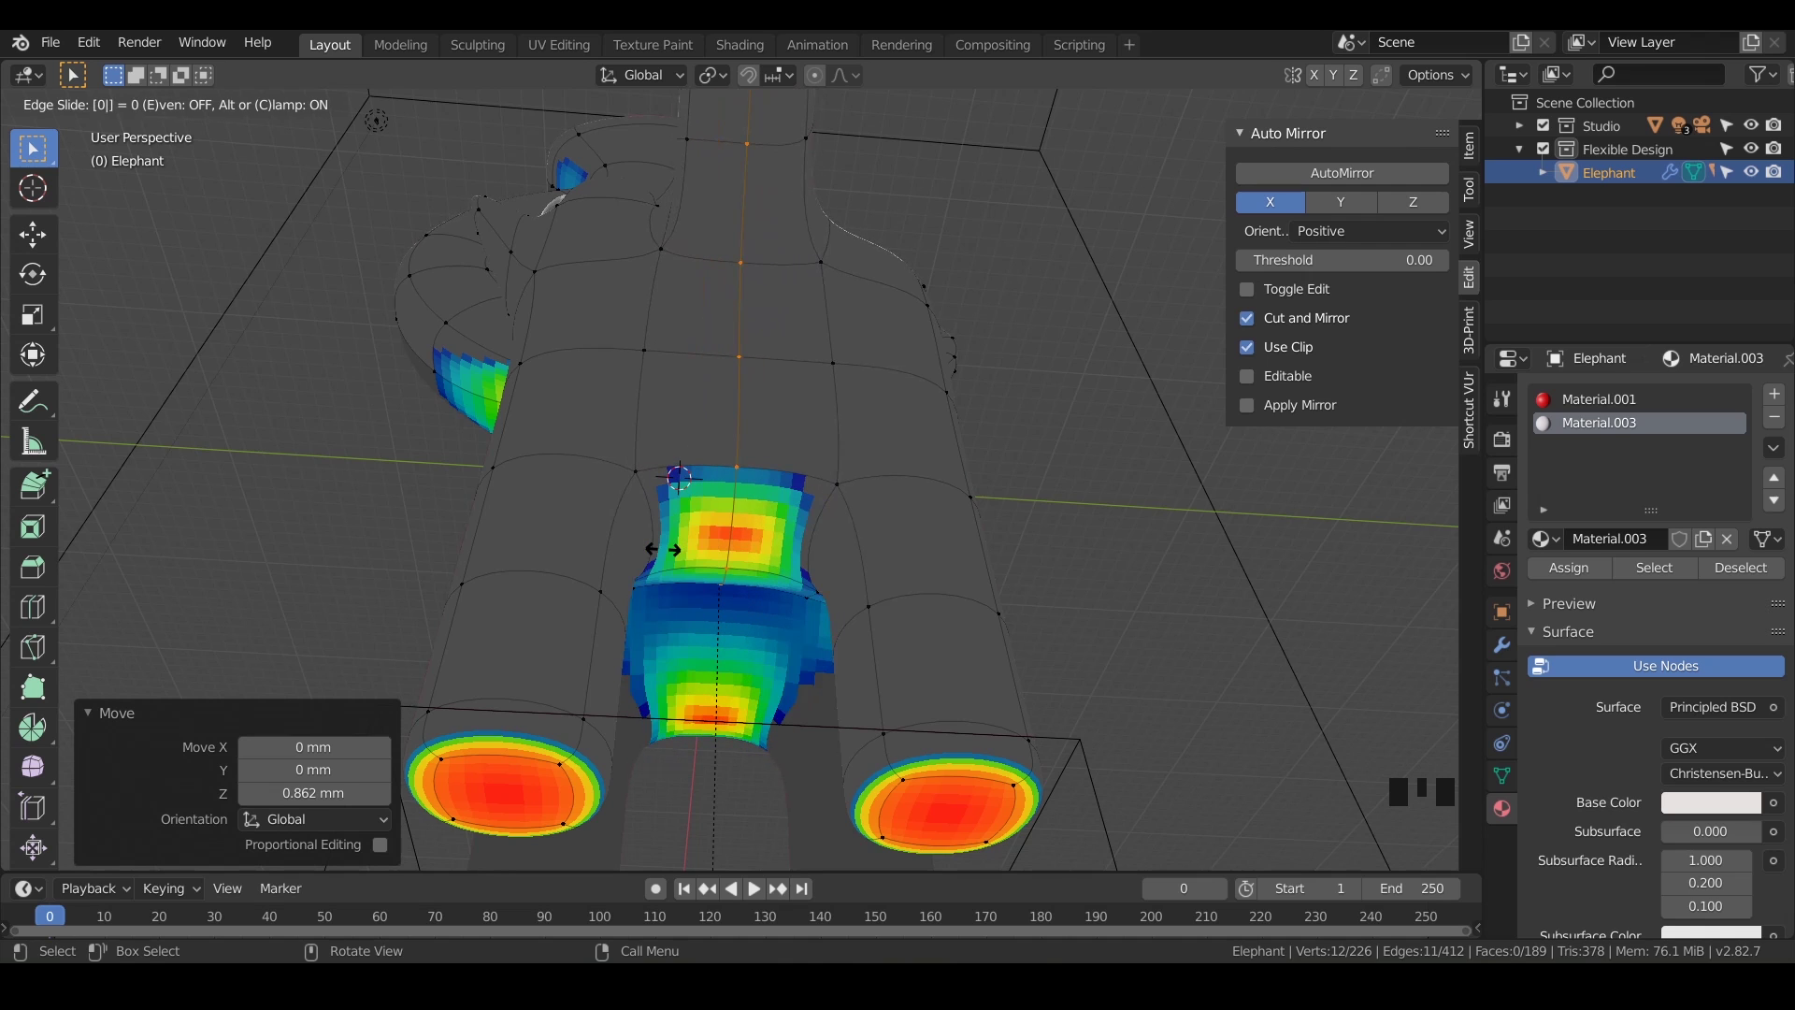
key(Return)
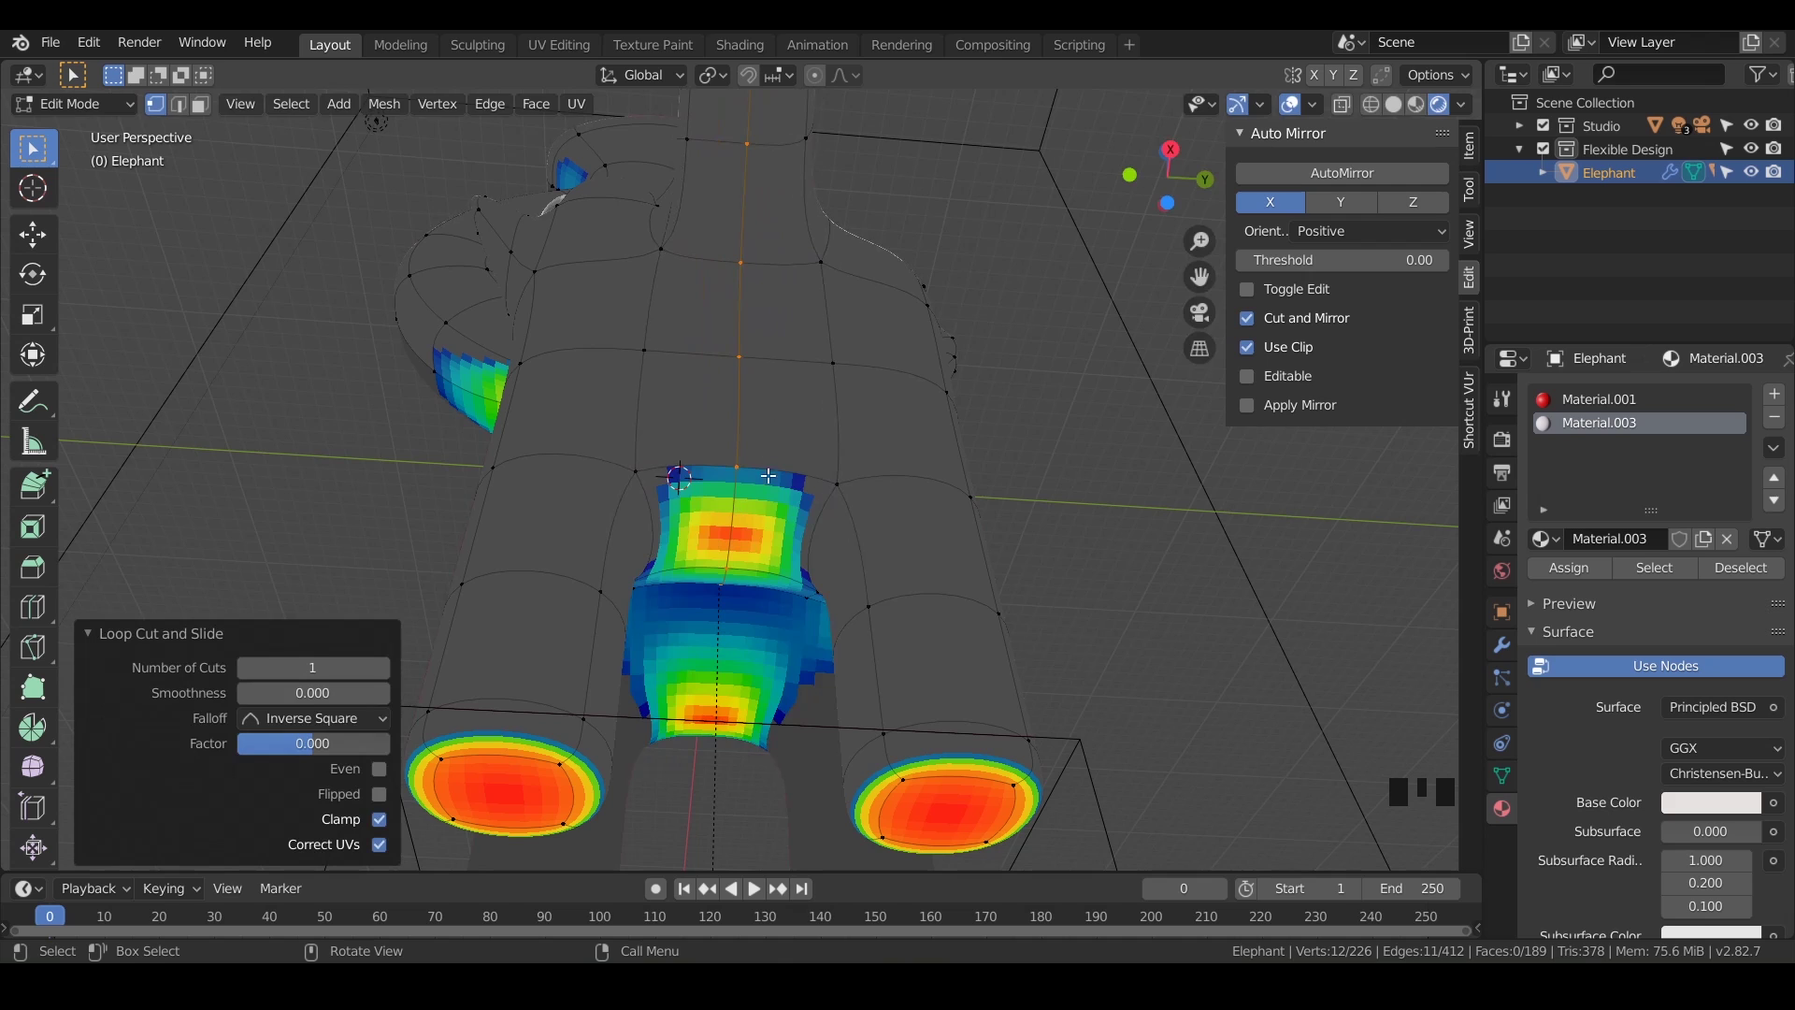
- Raise the new centre edge of the belly between the legs about 2.4 mm along the global Z axis
key(2)
click(734, 532)
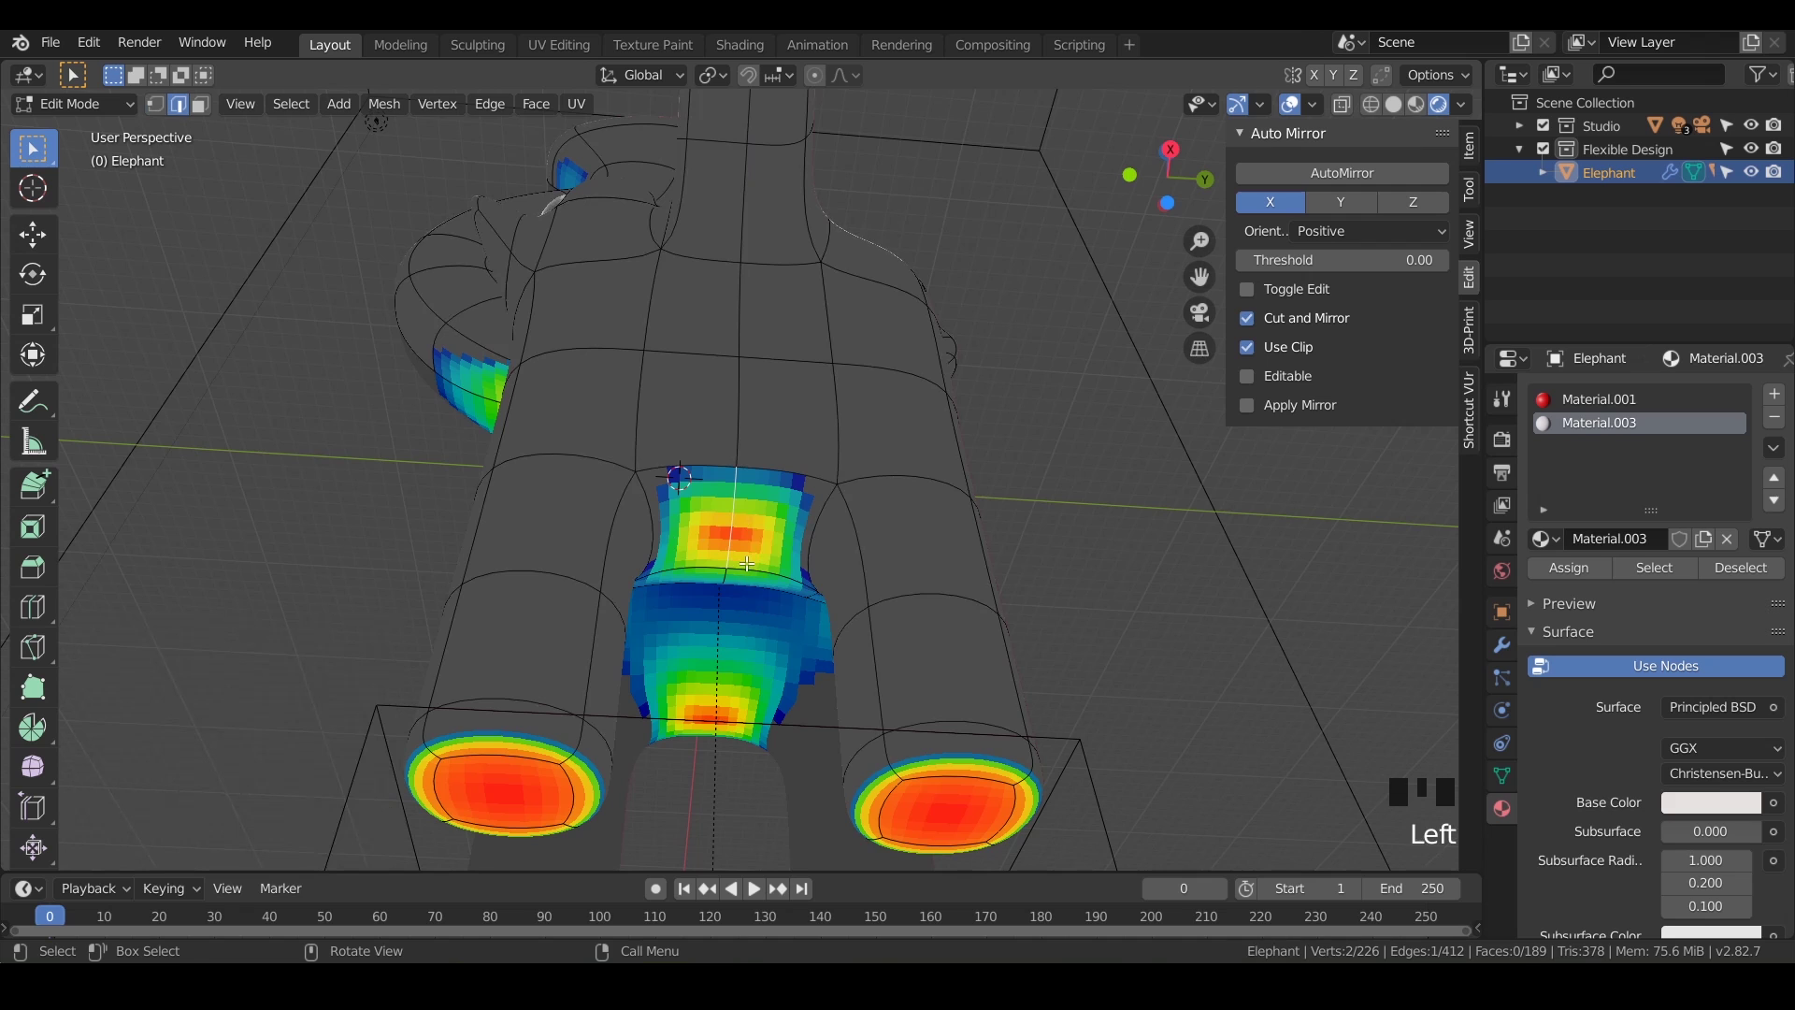
key(g)
key(z)
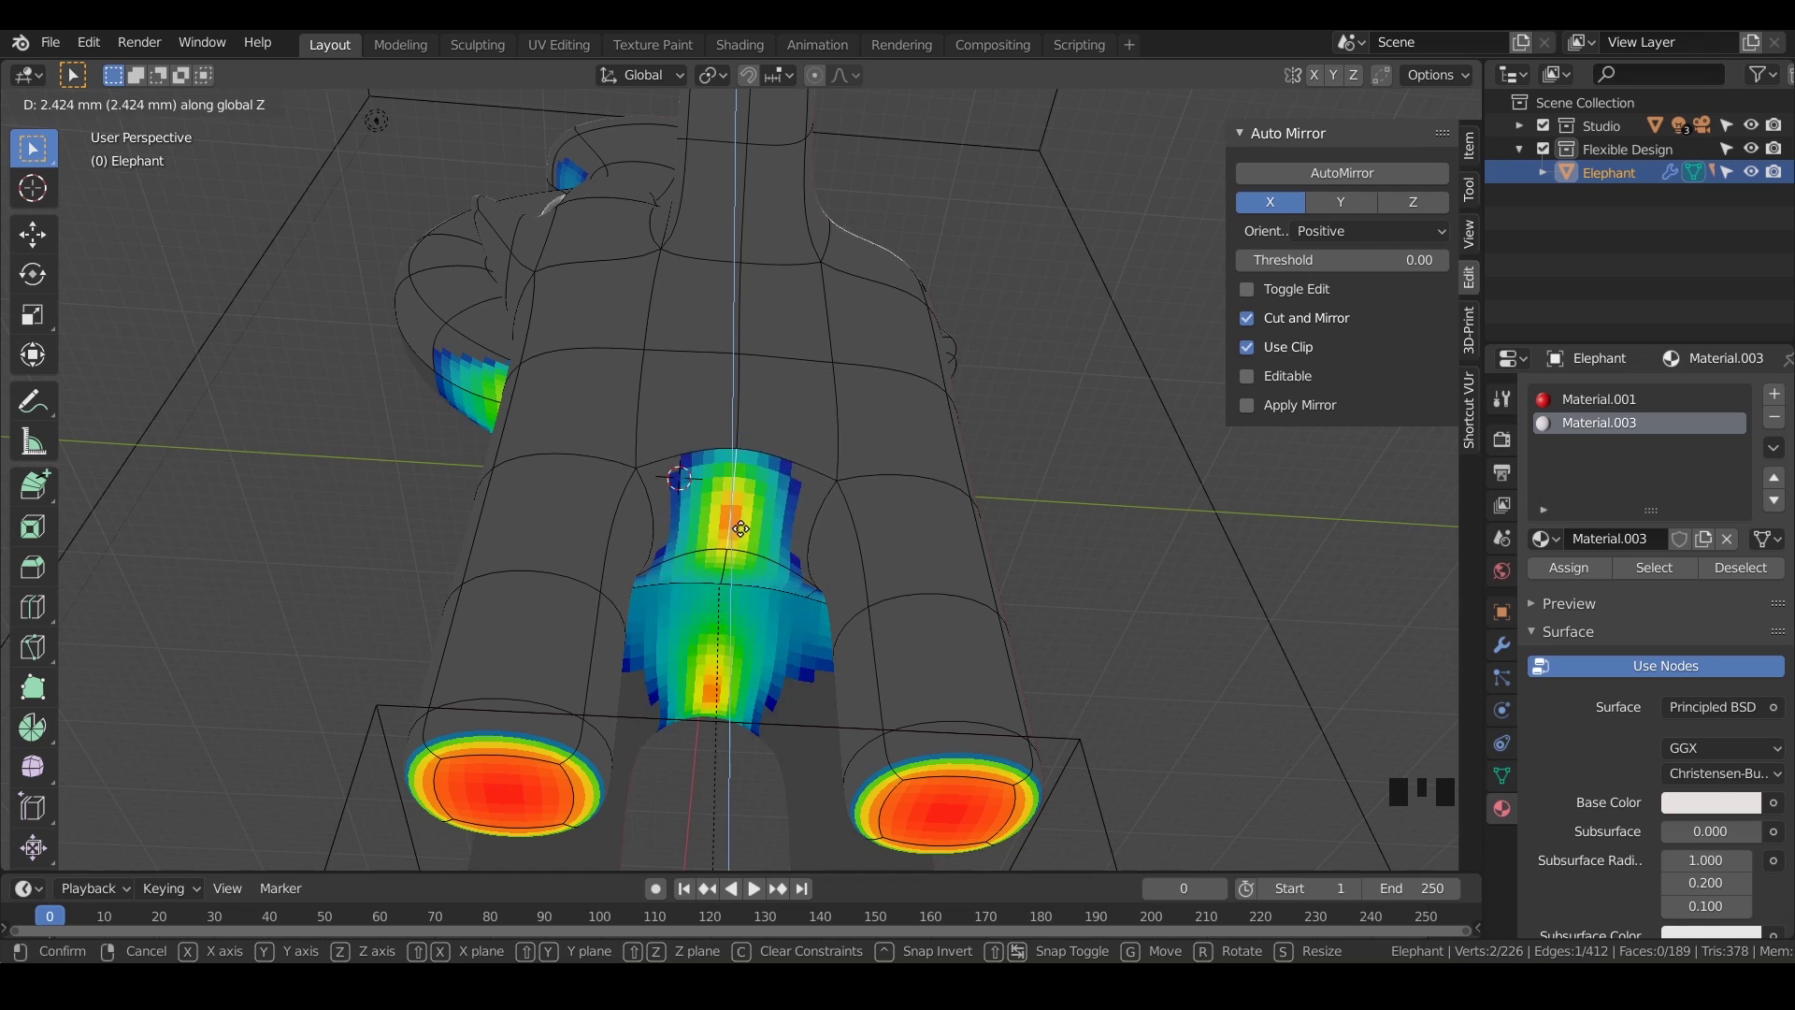
click(741, 515)
- Examine the remaining coloured overhang areas on the elephant's ears and trunk, ending with the trunk in side view
middle_drag(741, 516, 608, 745)
key(Tab)
key(Tab)
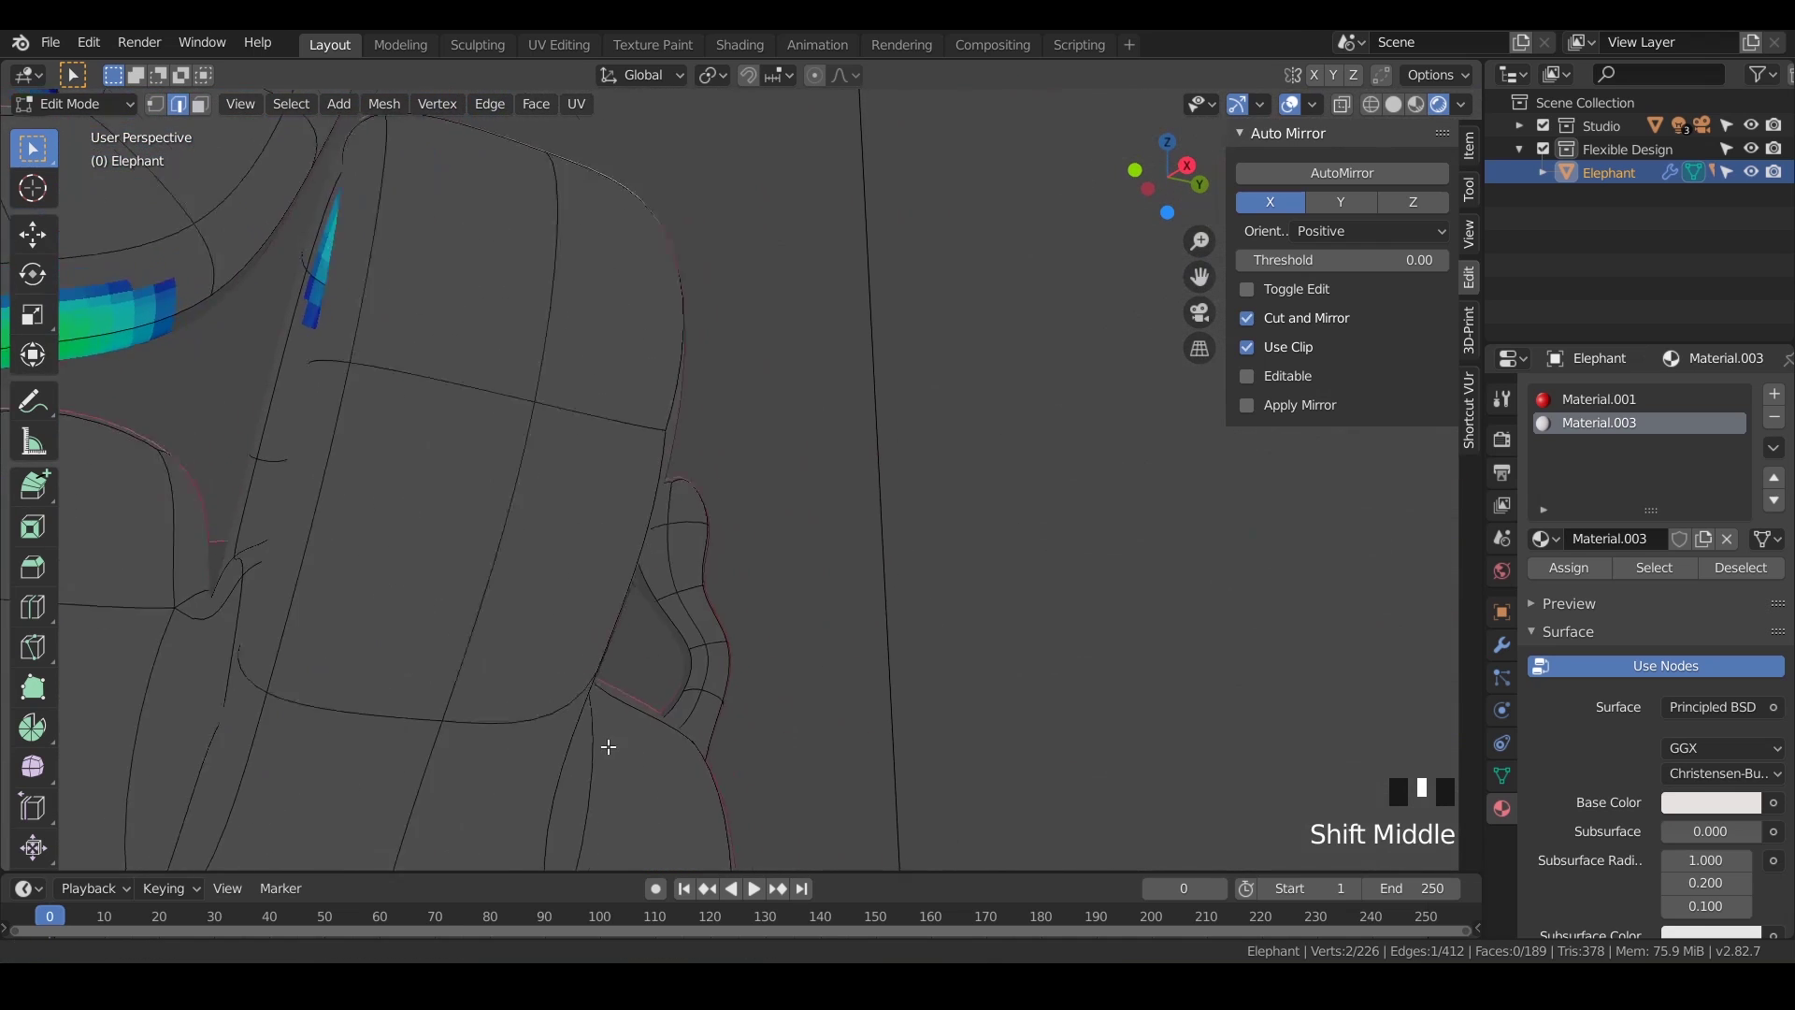
middle_drag(774, 714, 822, 580)
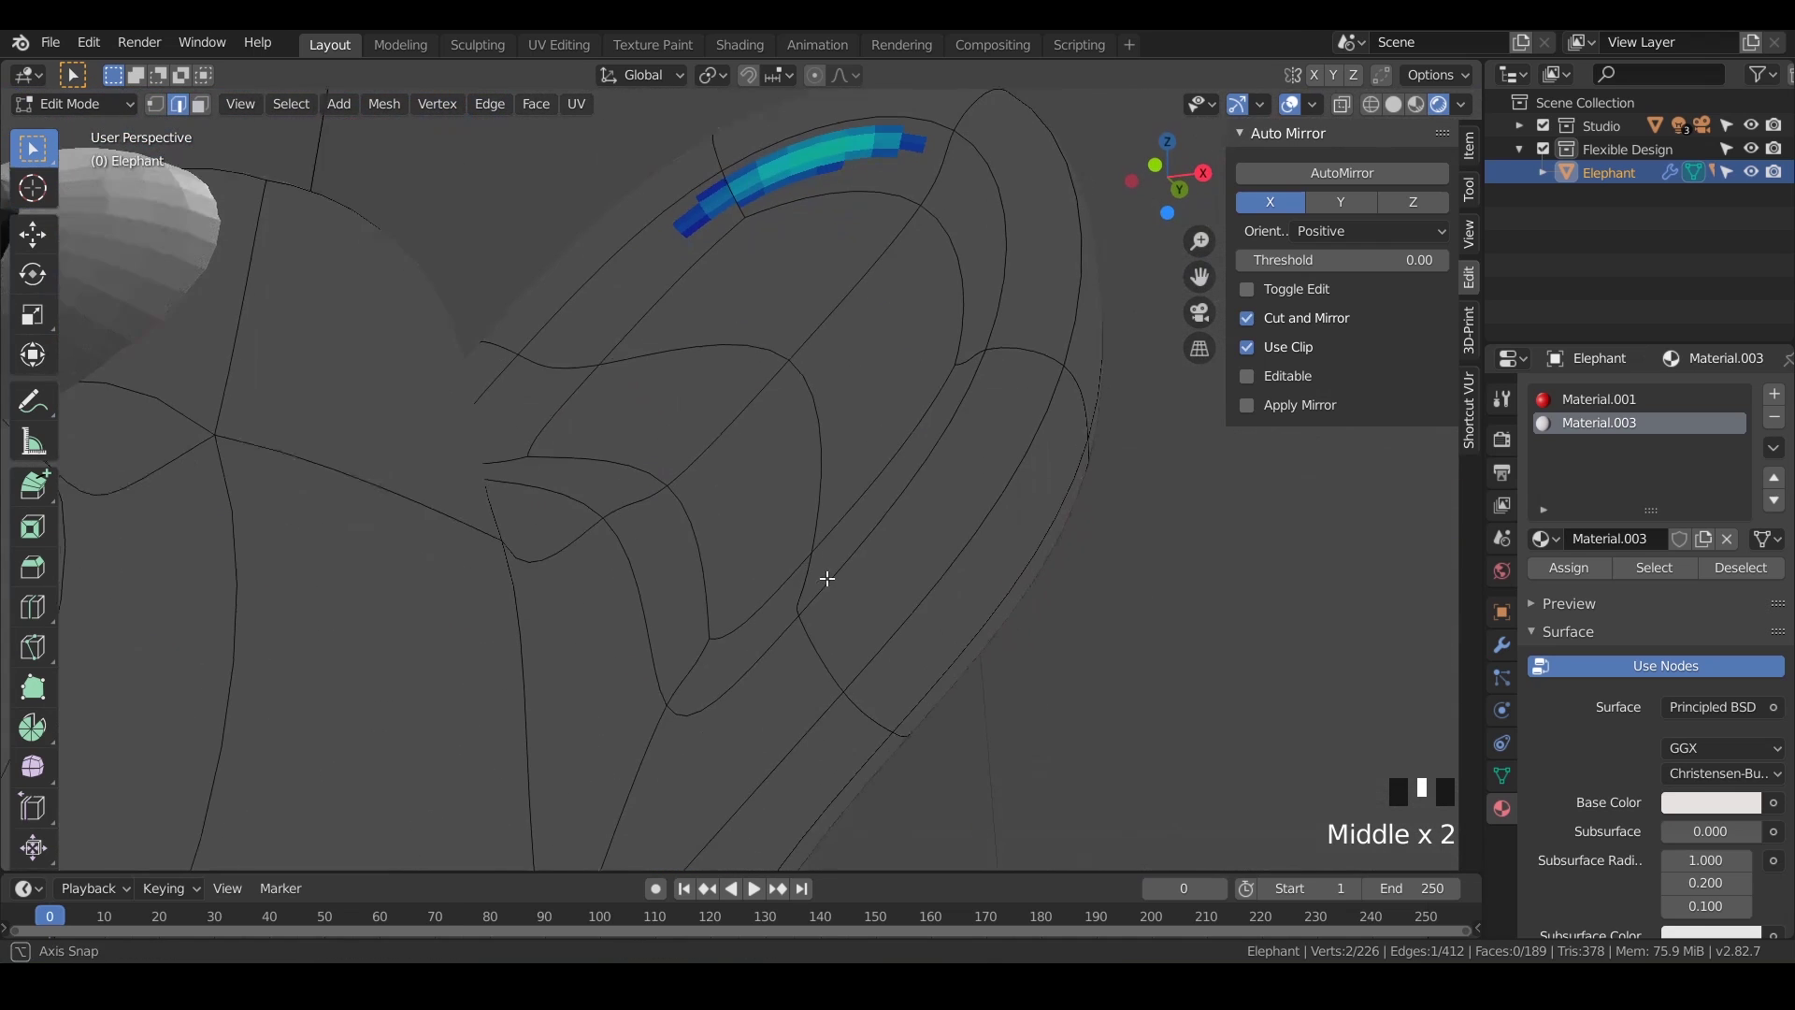
shift+middle_drag(826, 178, 990, 417)
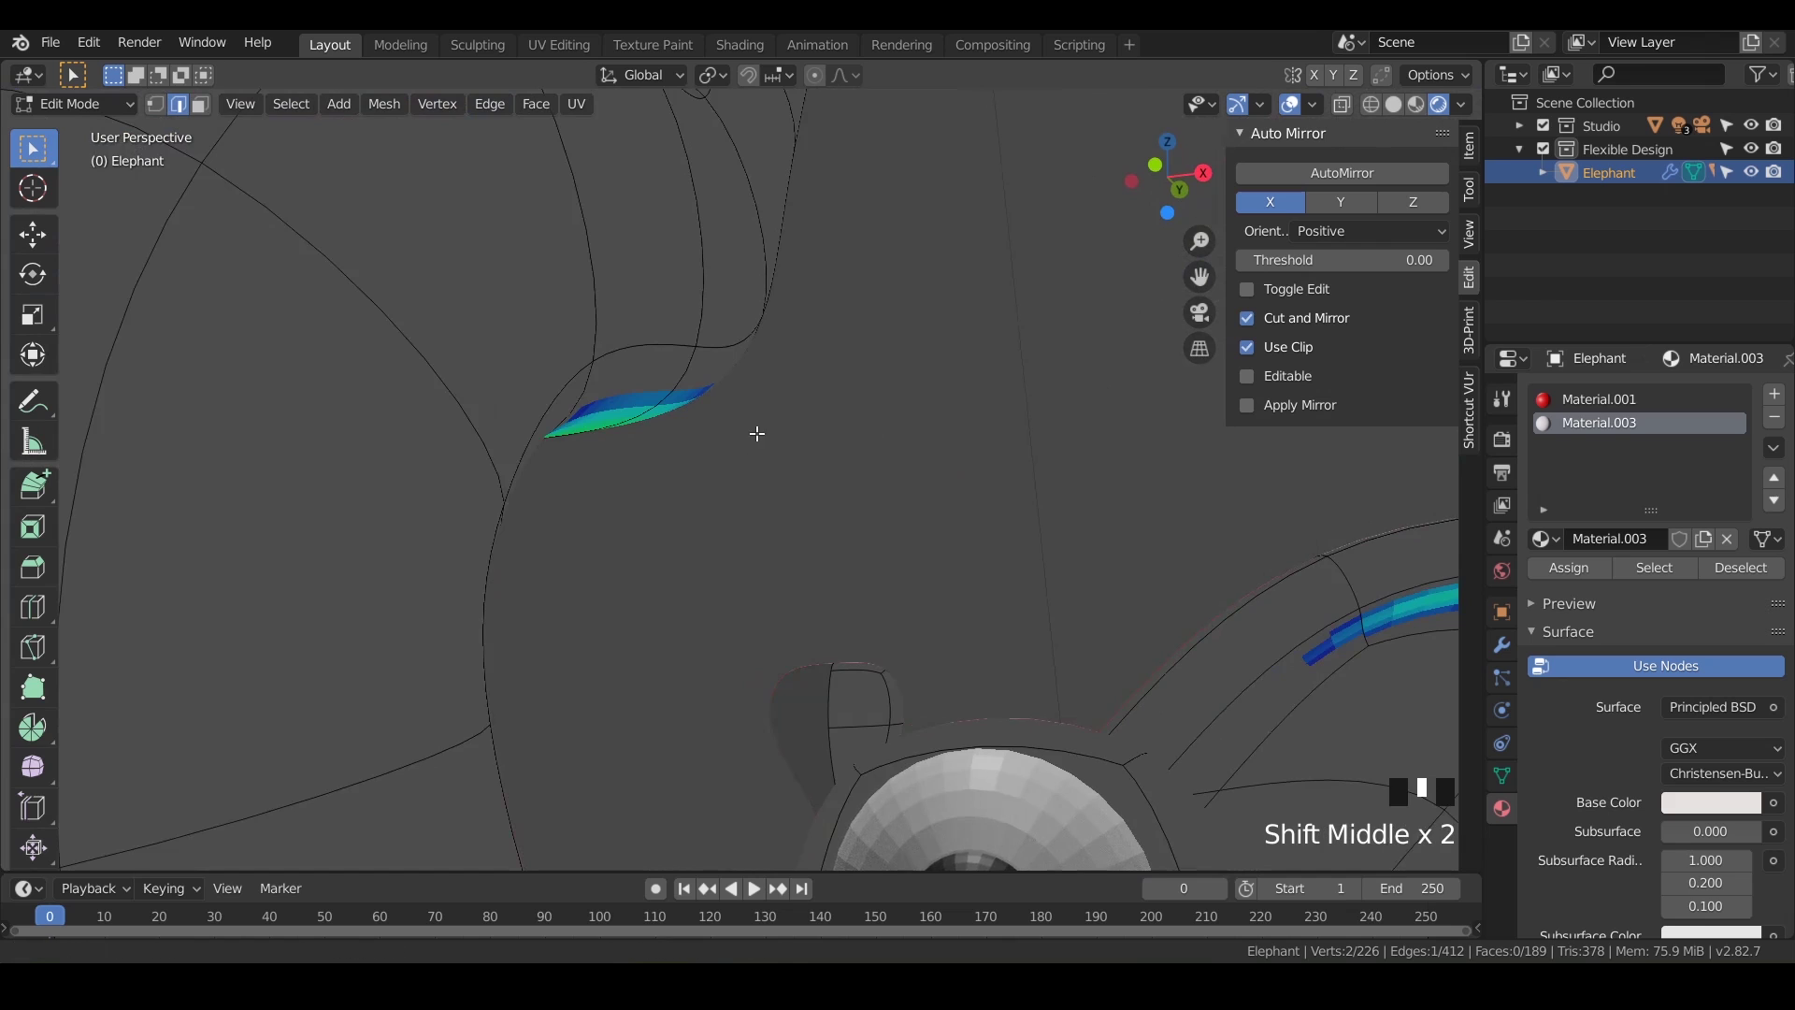
shift+middle_drag(753, 433, 650, 603)
key(KP_3)
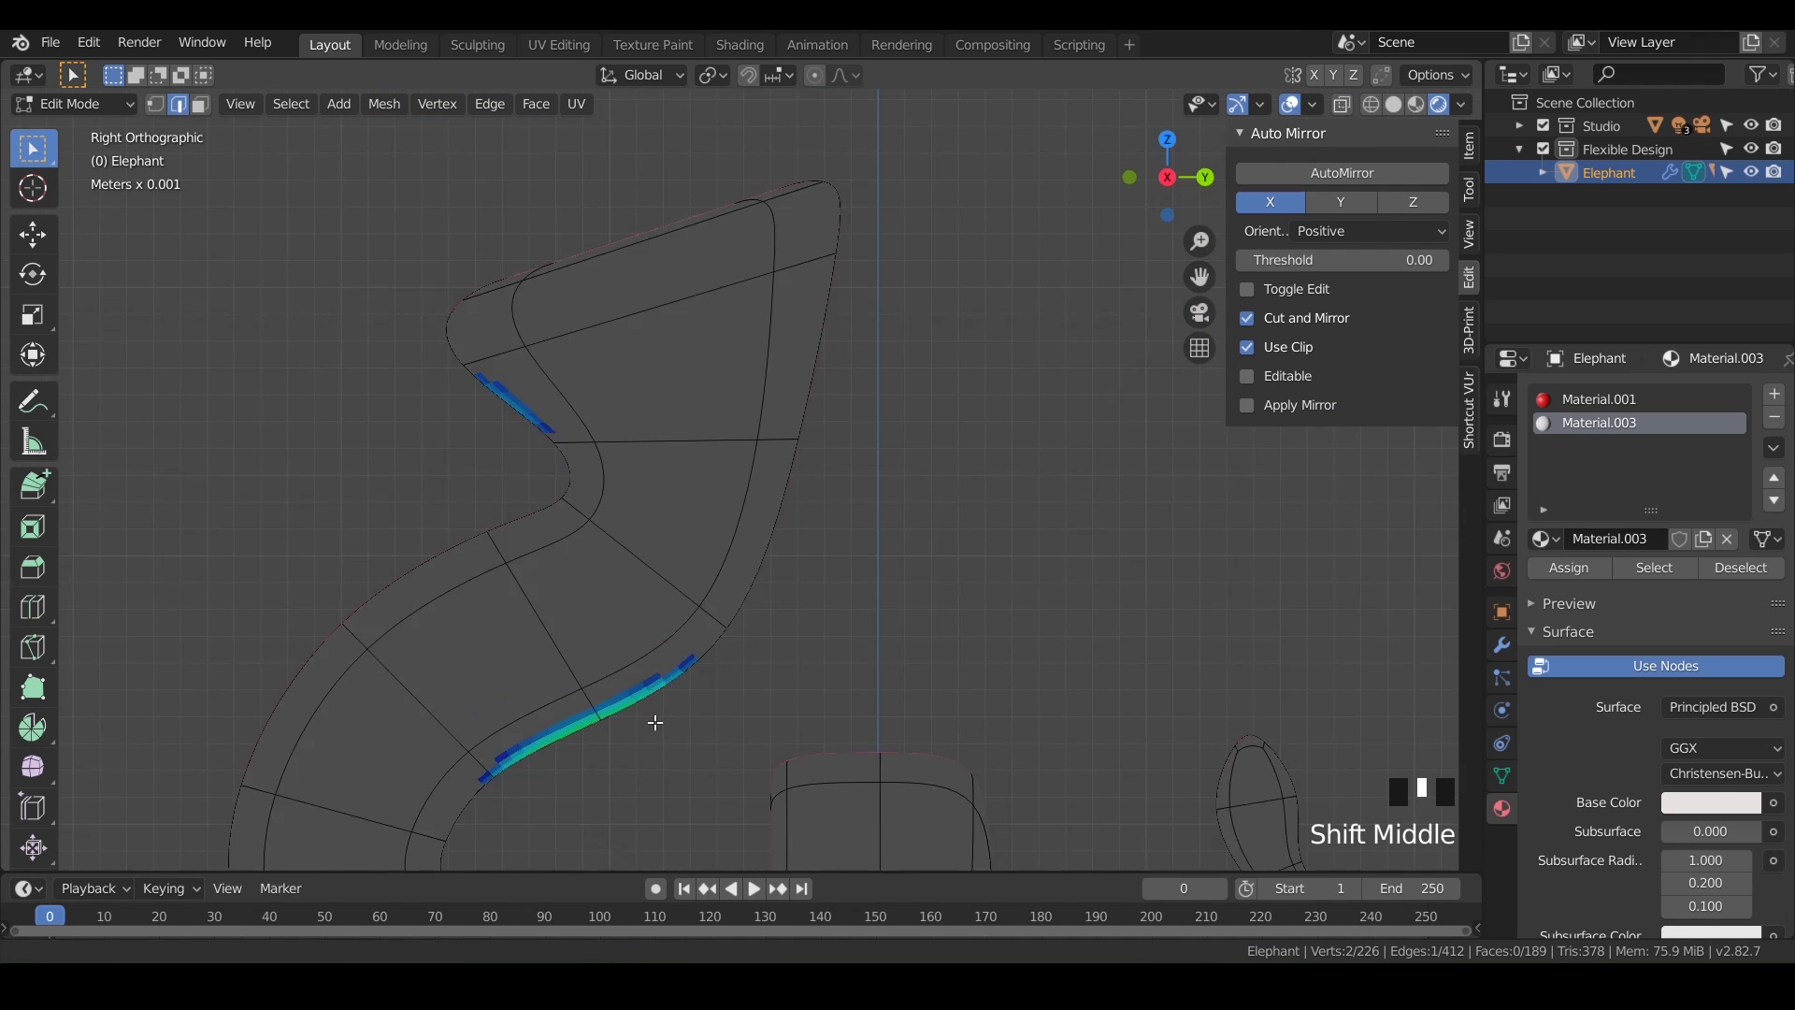
shift+middle_drag(653, 721, 744, 603)
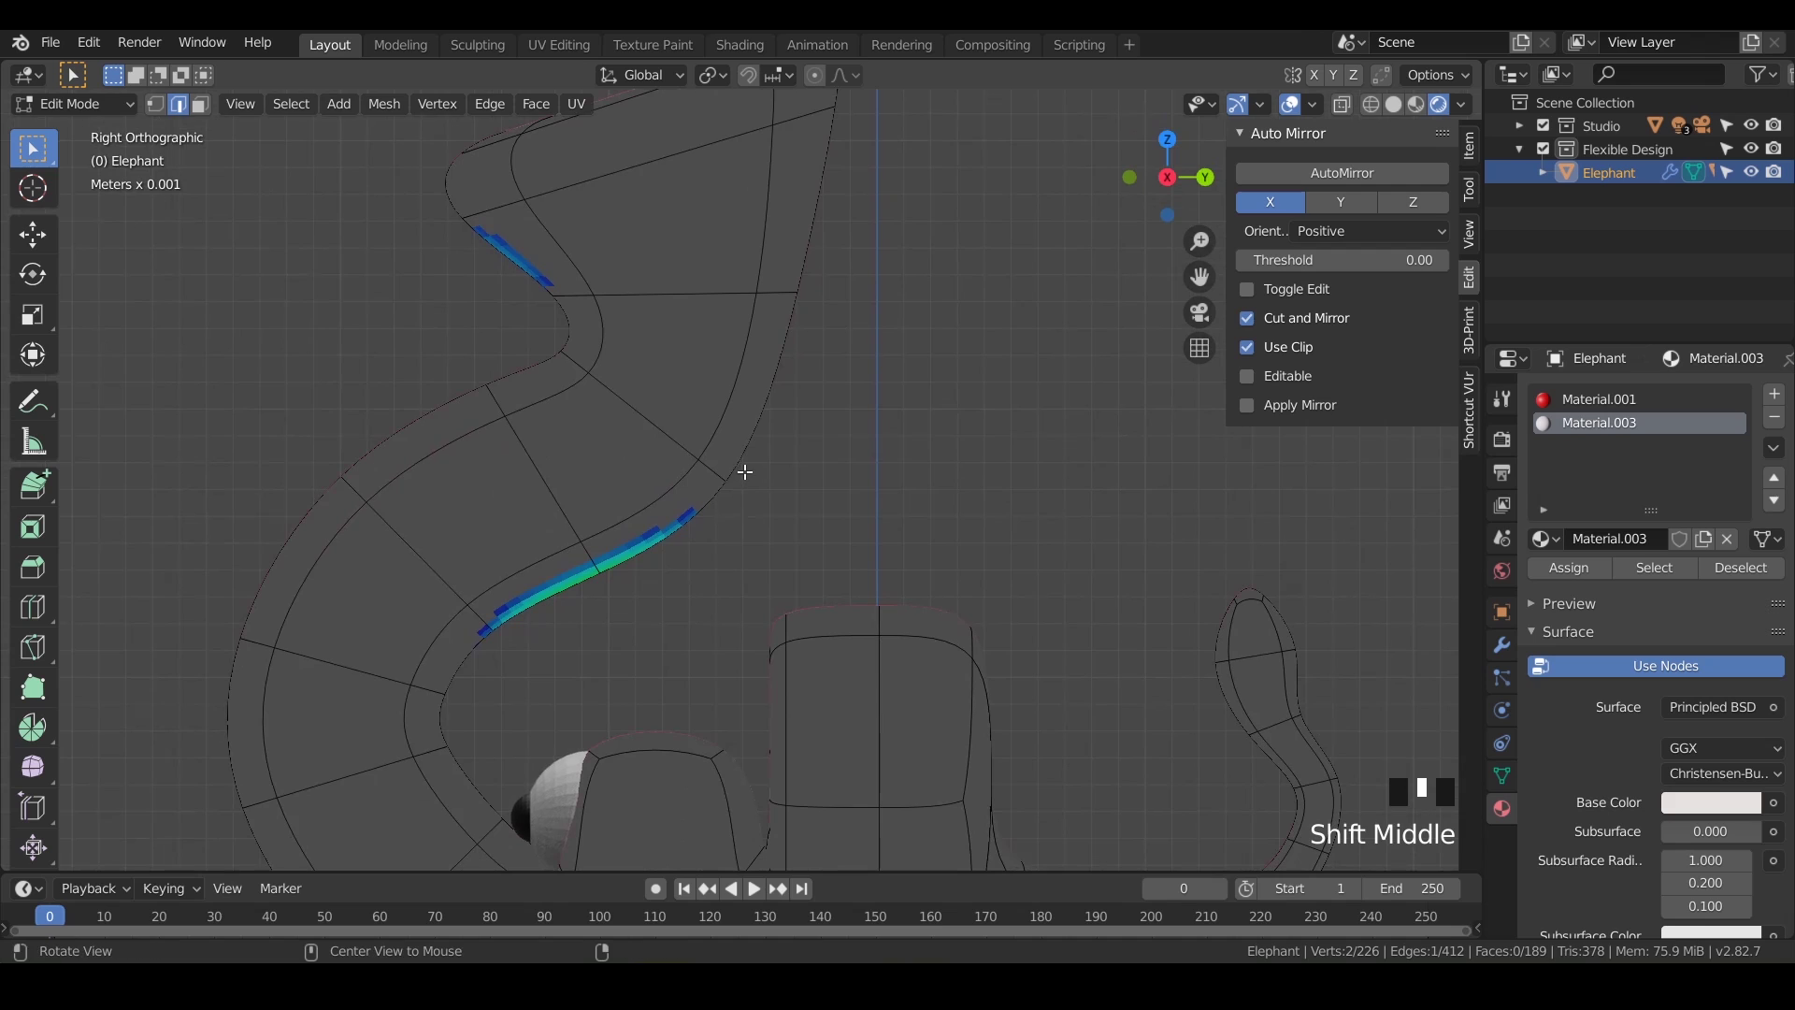
- Shift the edge loop crossing the trunk's middle overhang slightly forward in the right side view
click(435, 718)
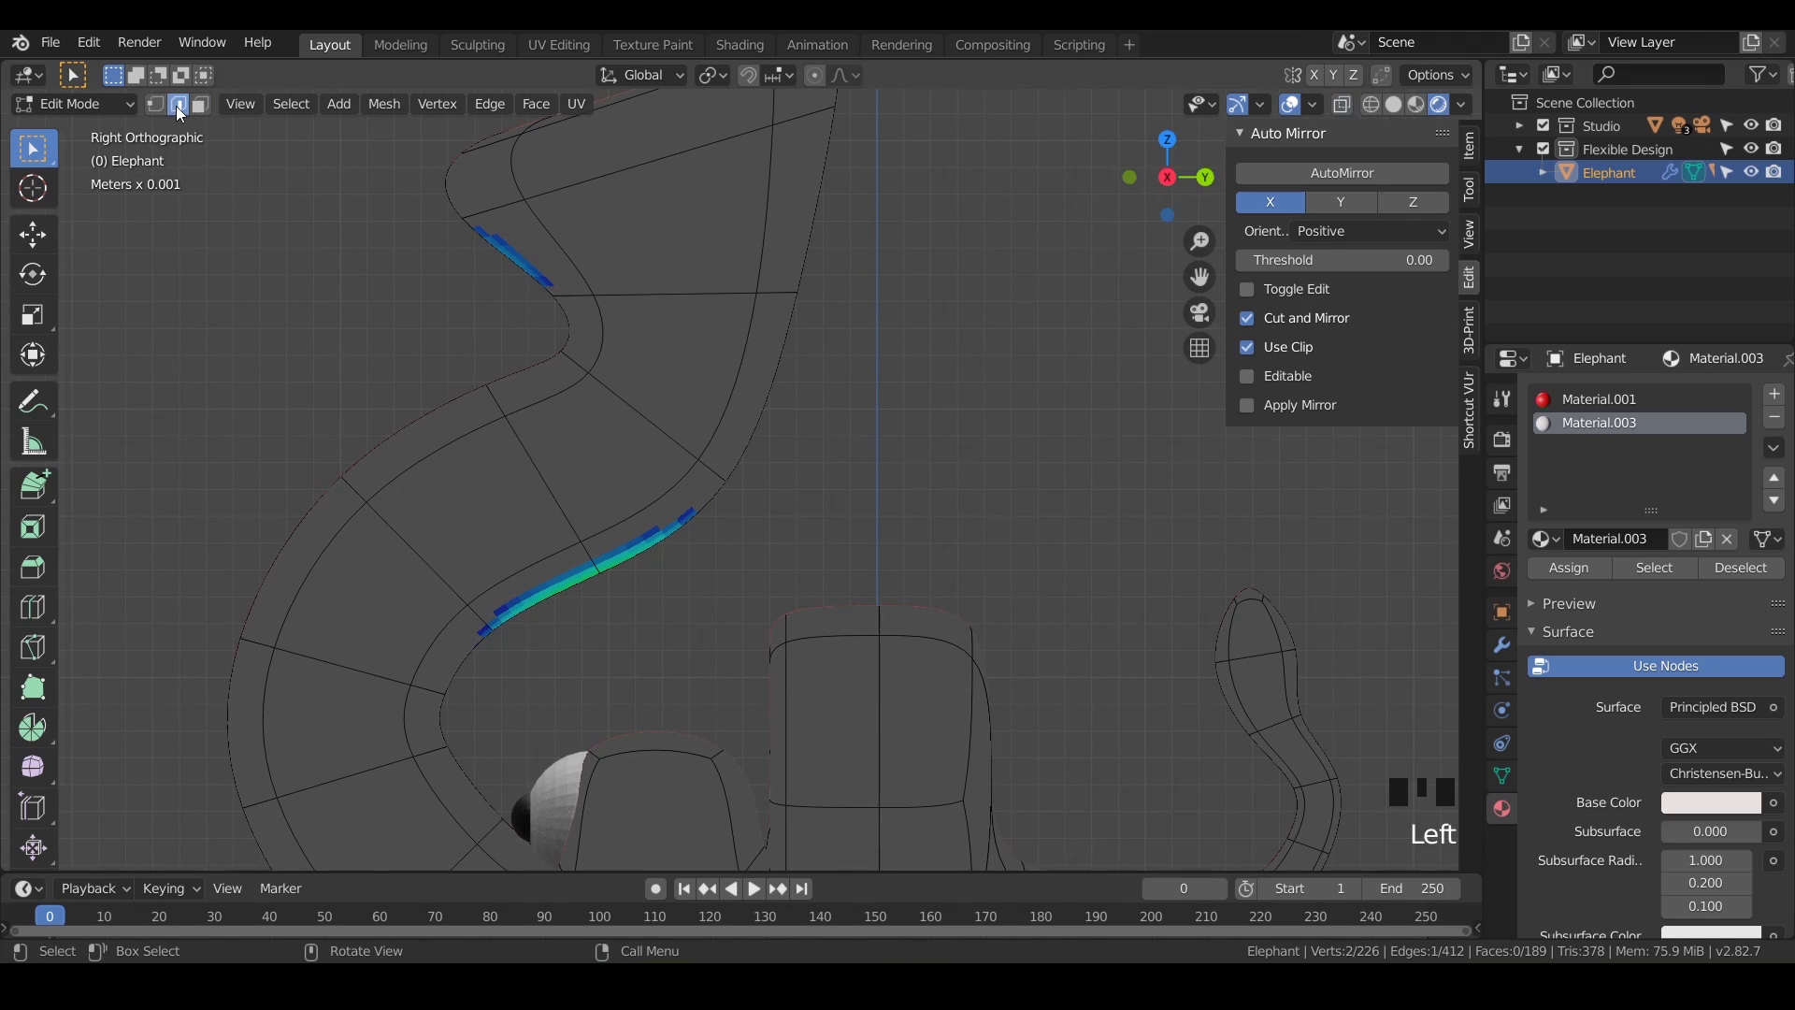
click(548, 493)
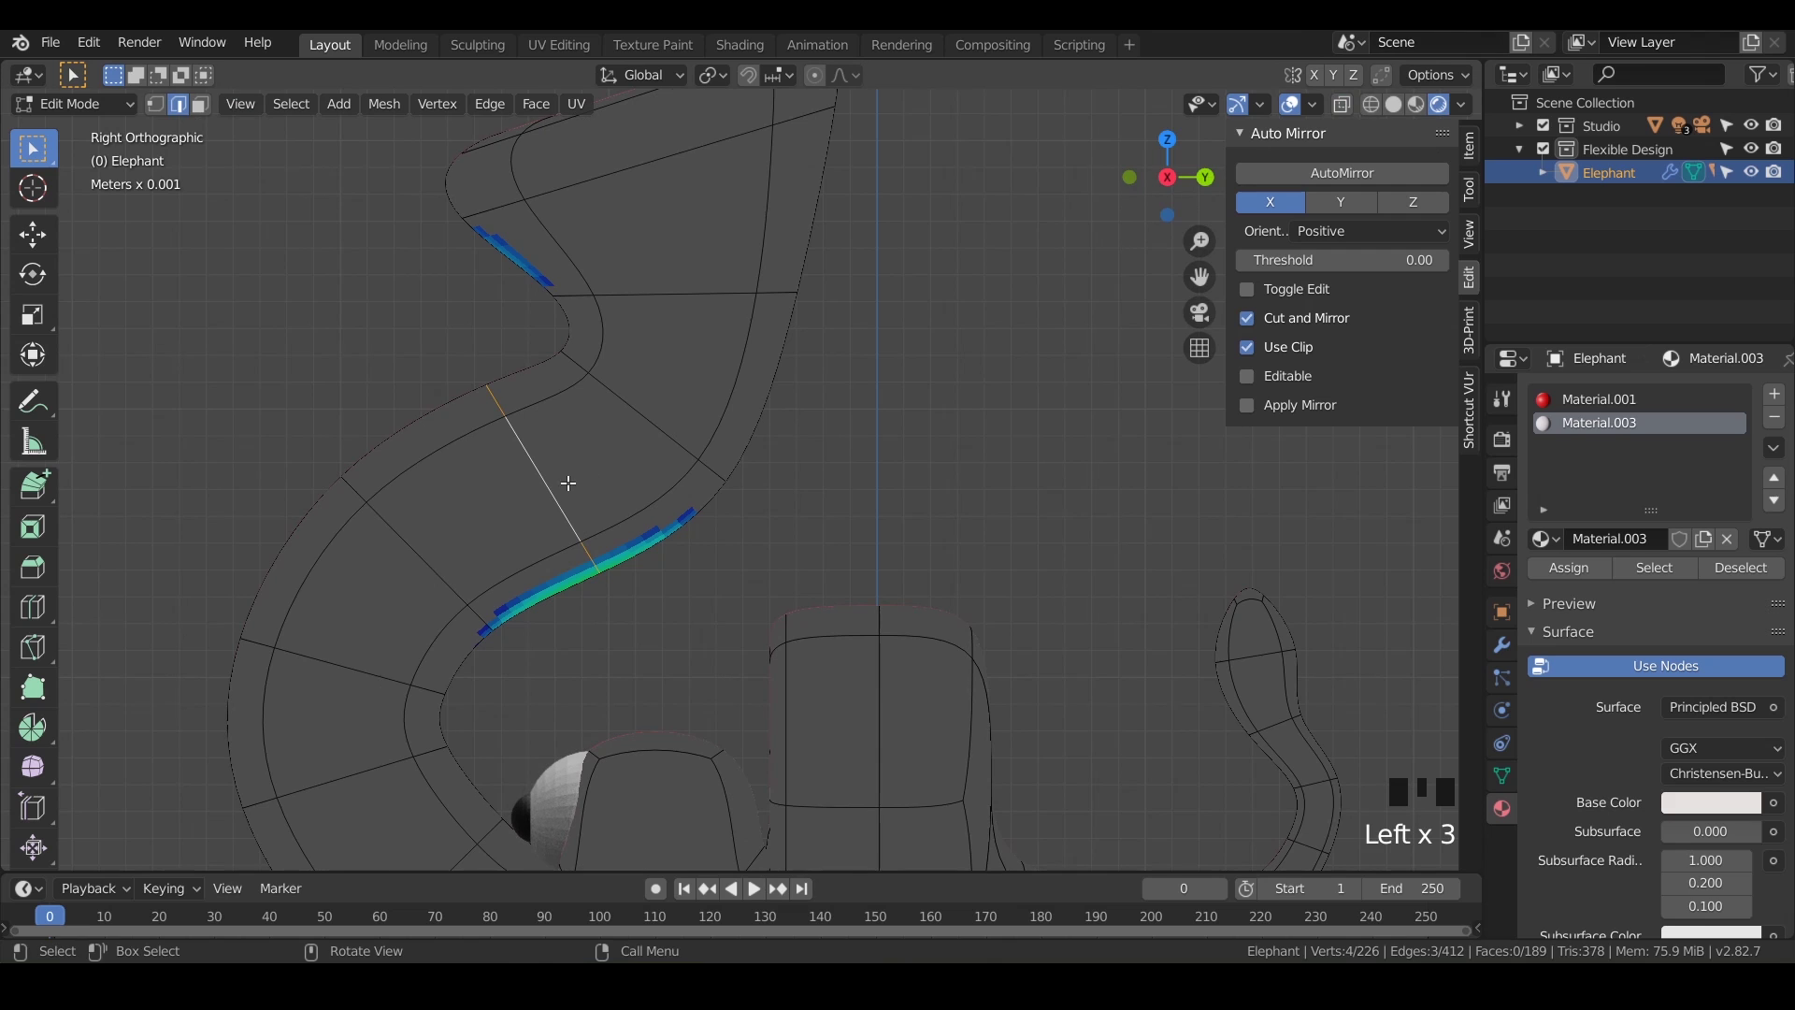
click(561, 489)
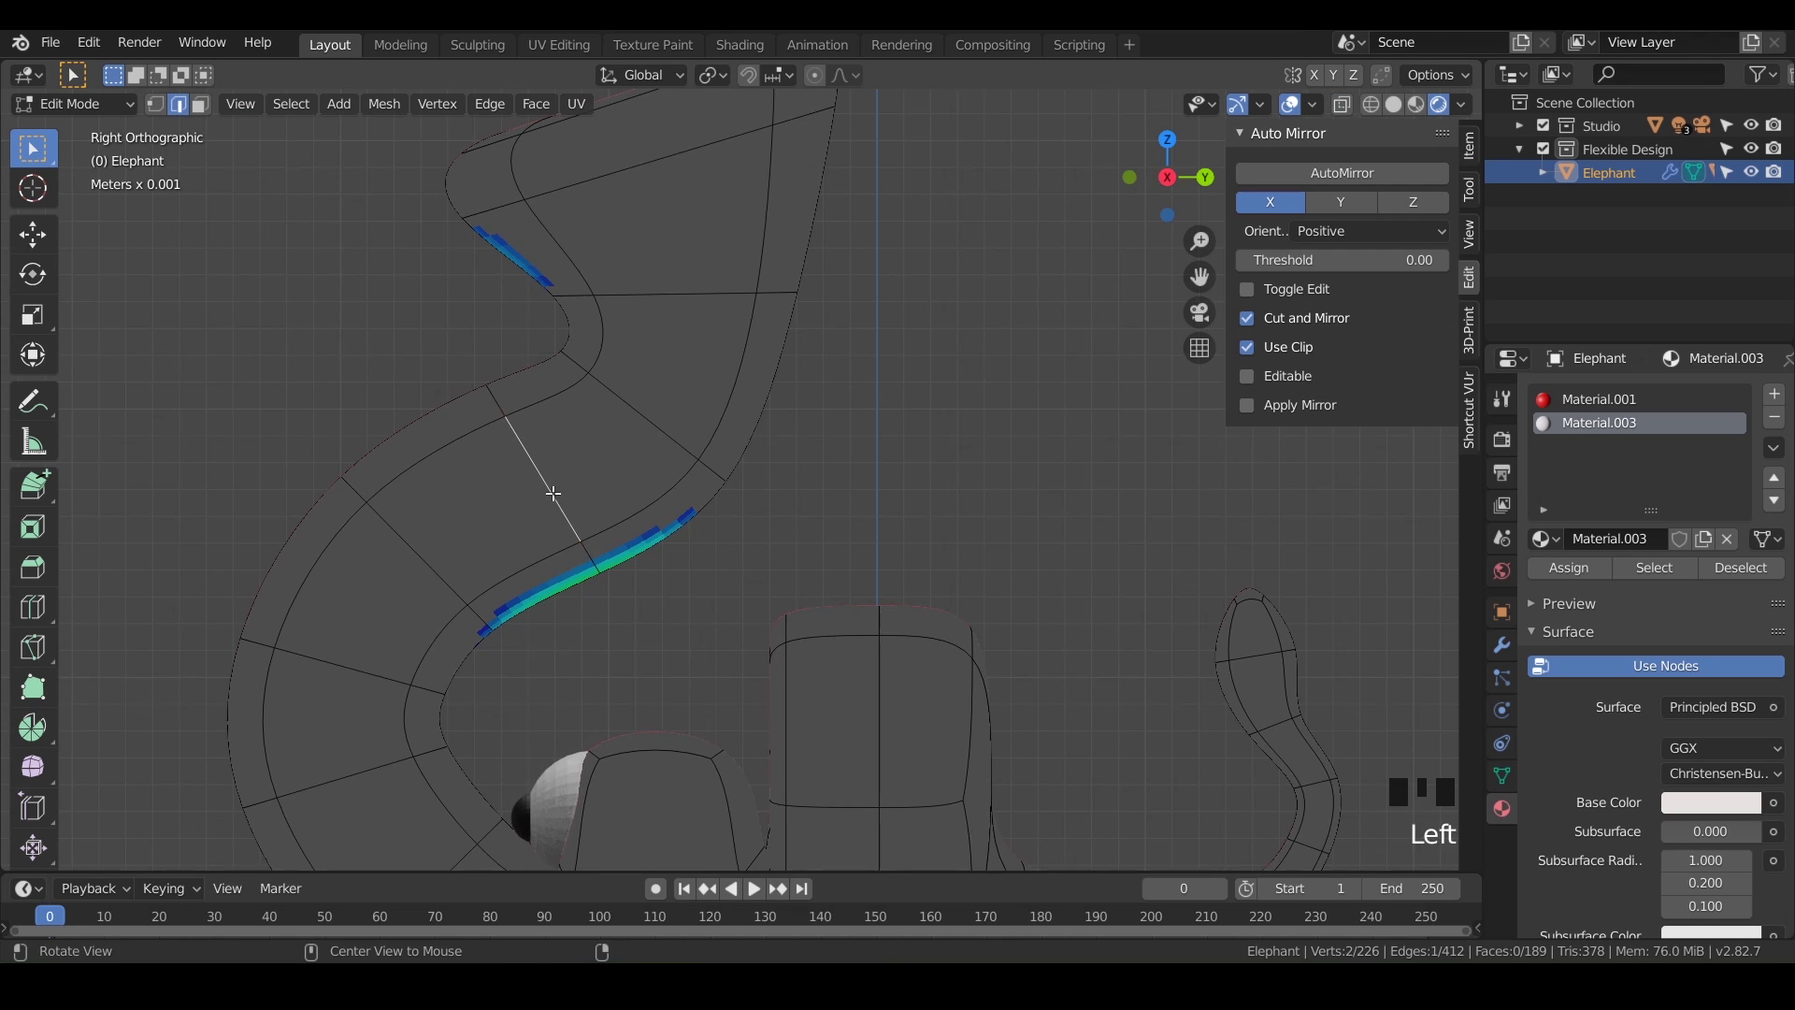
middle_drag(554, 494, 549, 494)
key(KP_3)
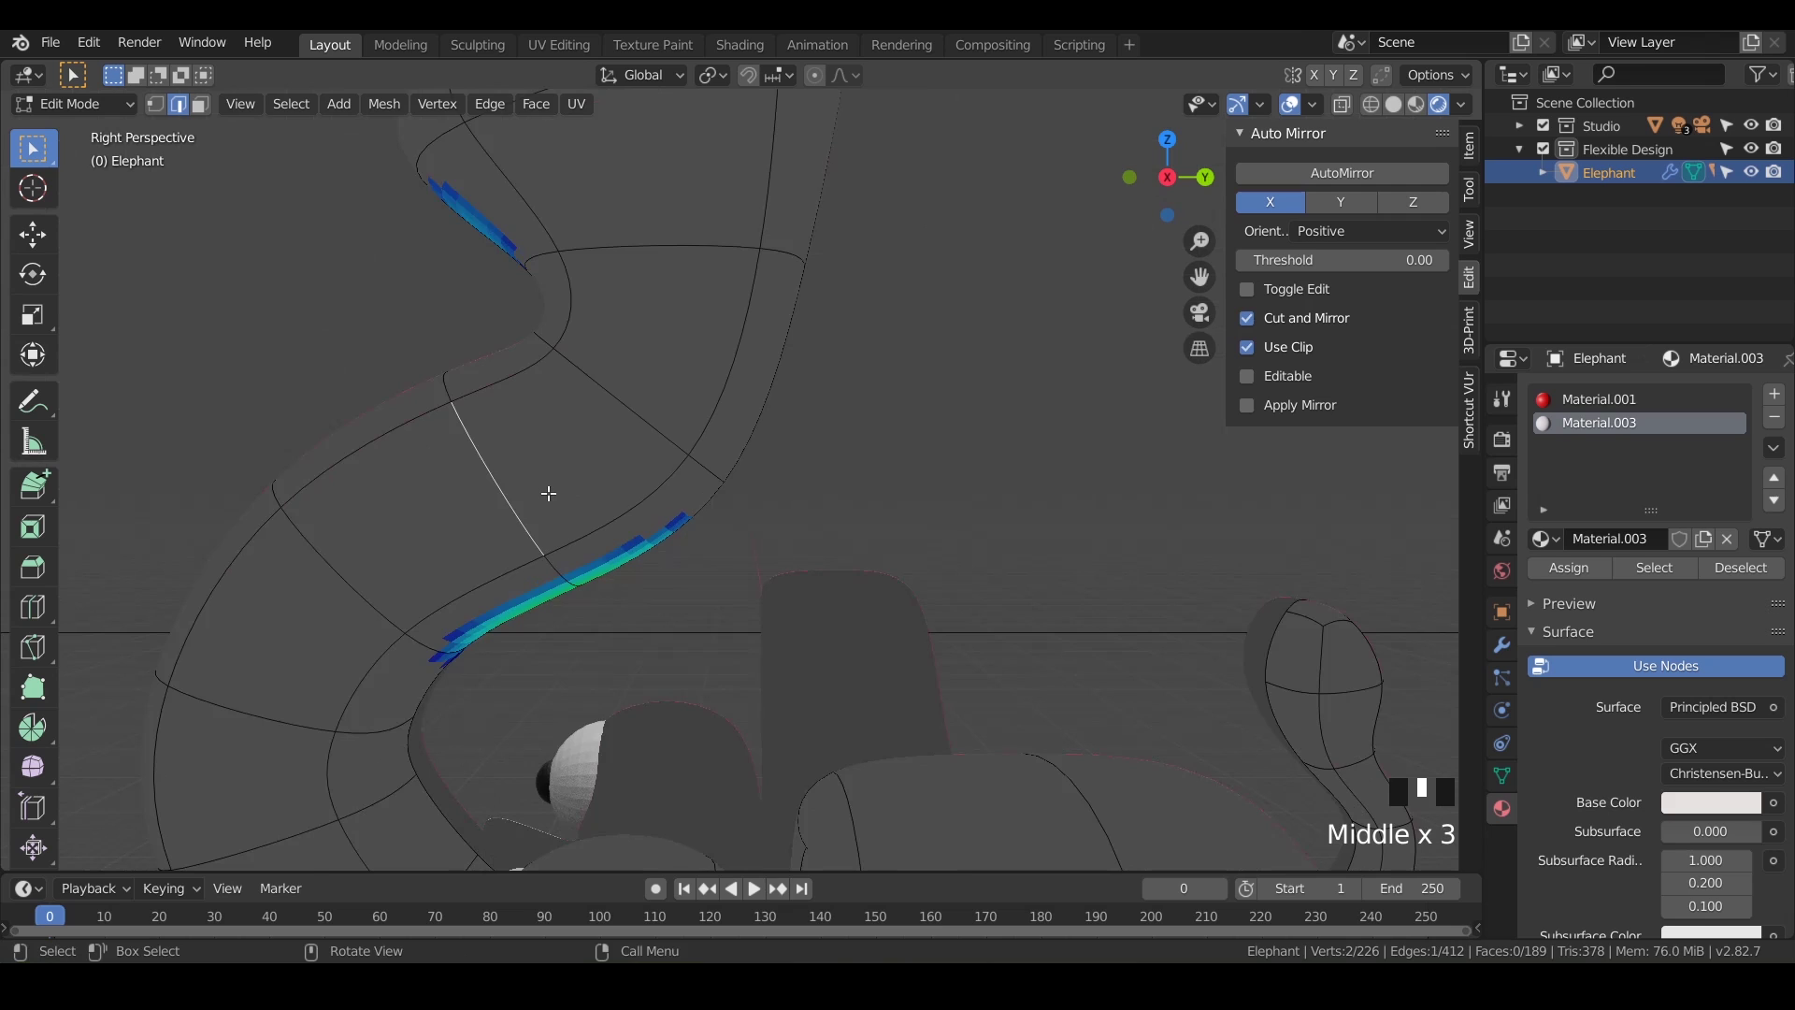
key(KP_3)
double_click(546, 472)
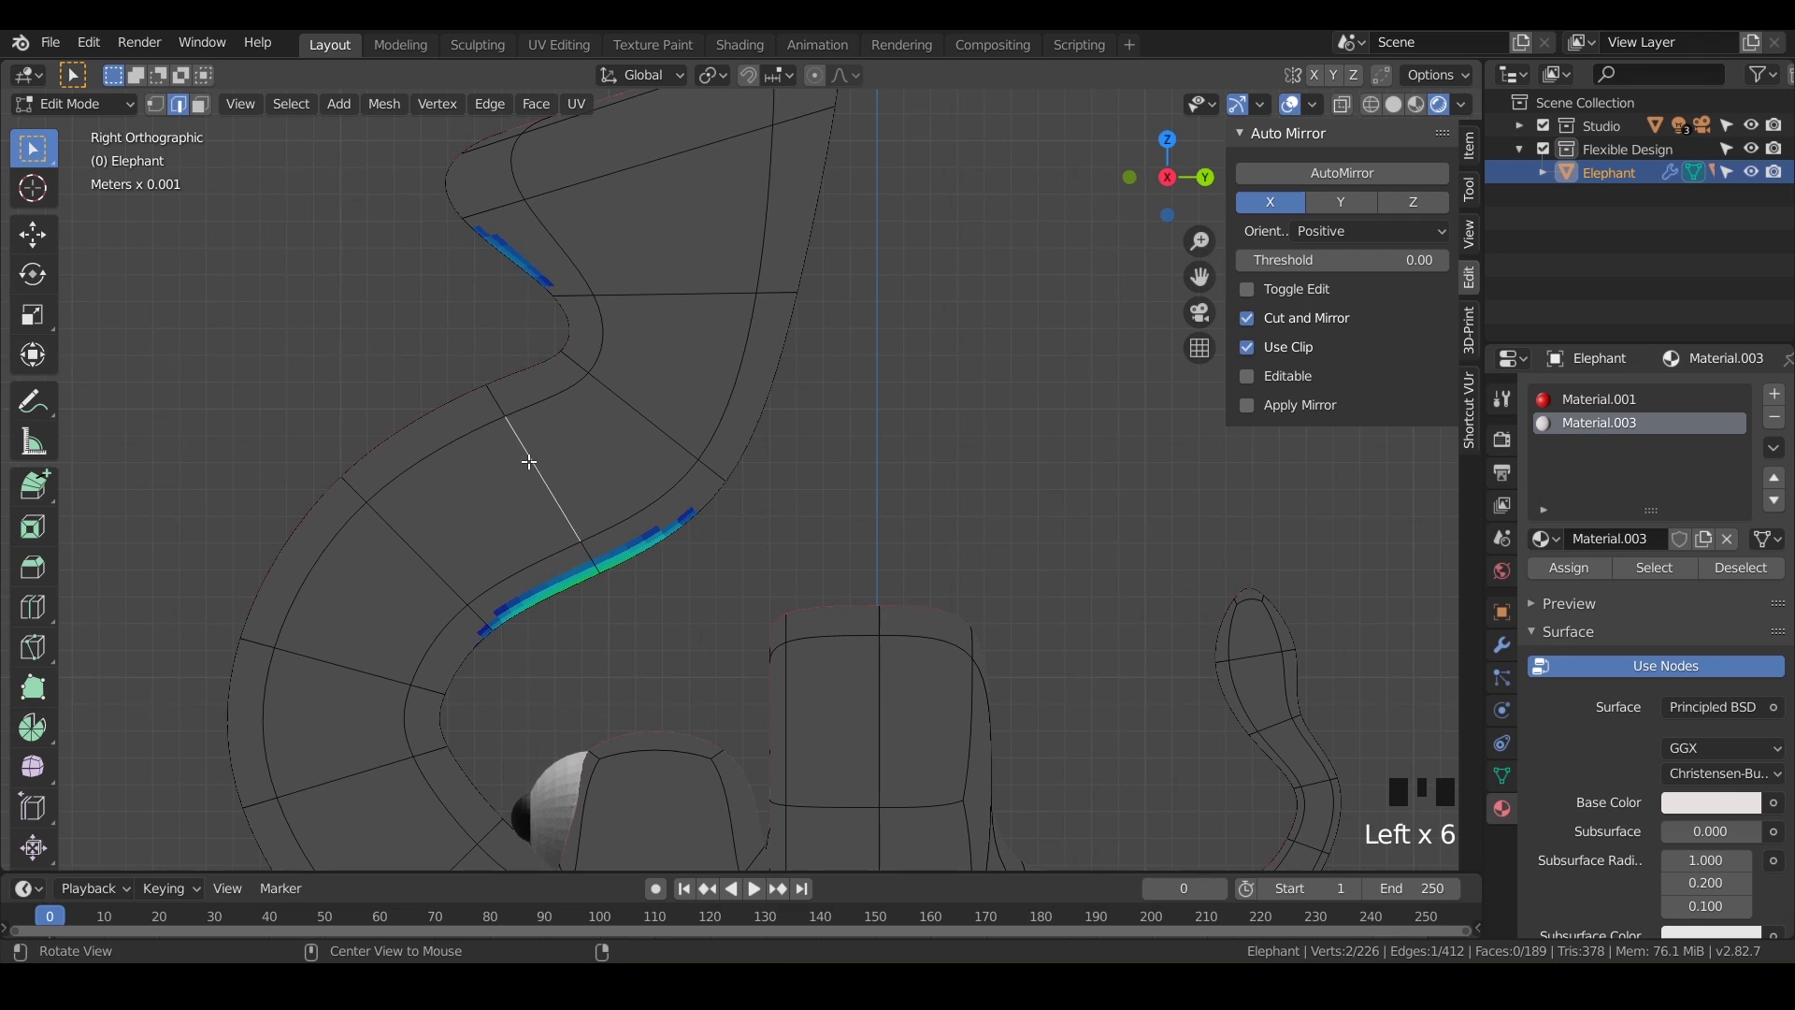
alt+click(531, 461)
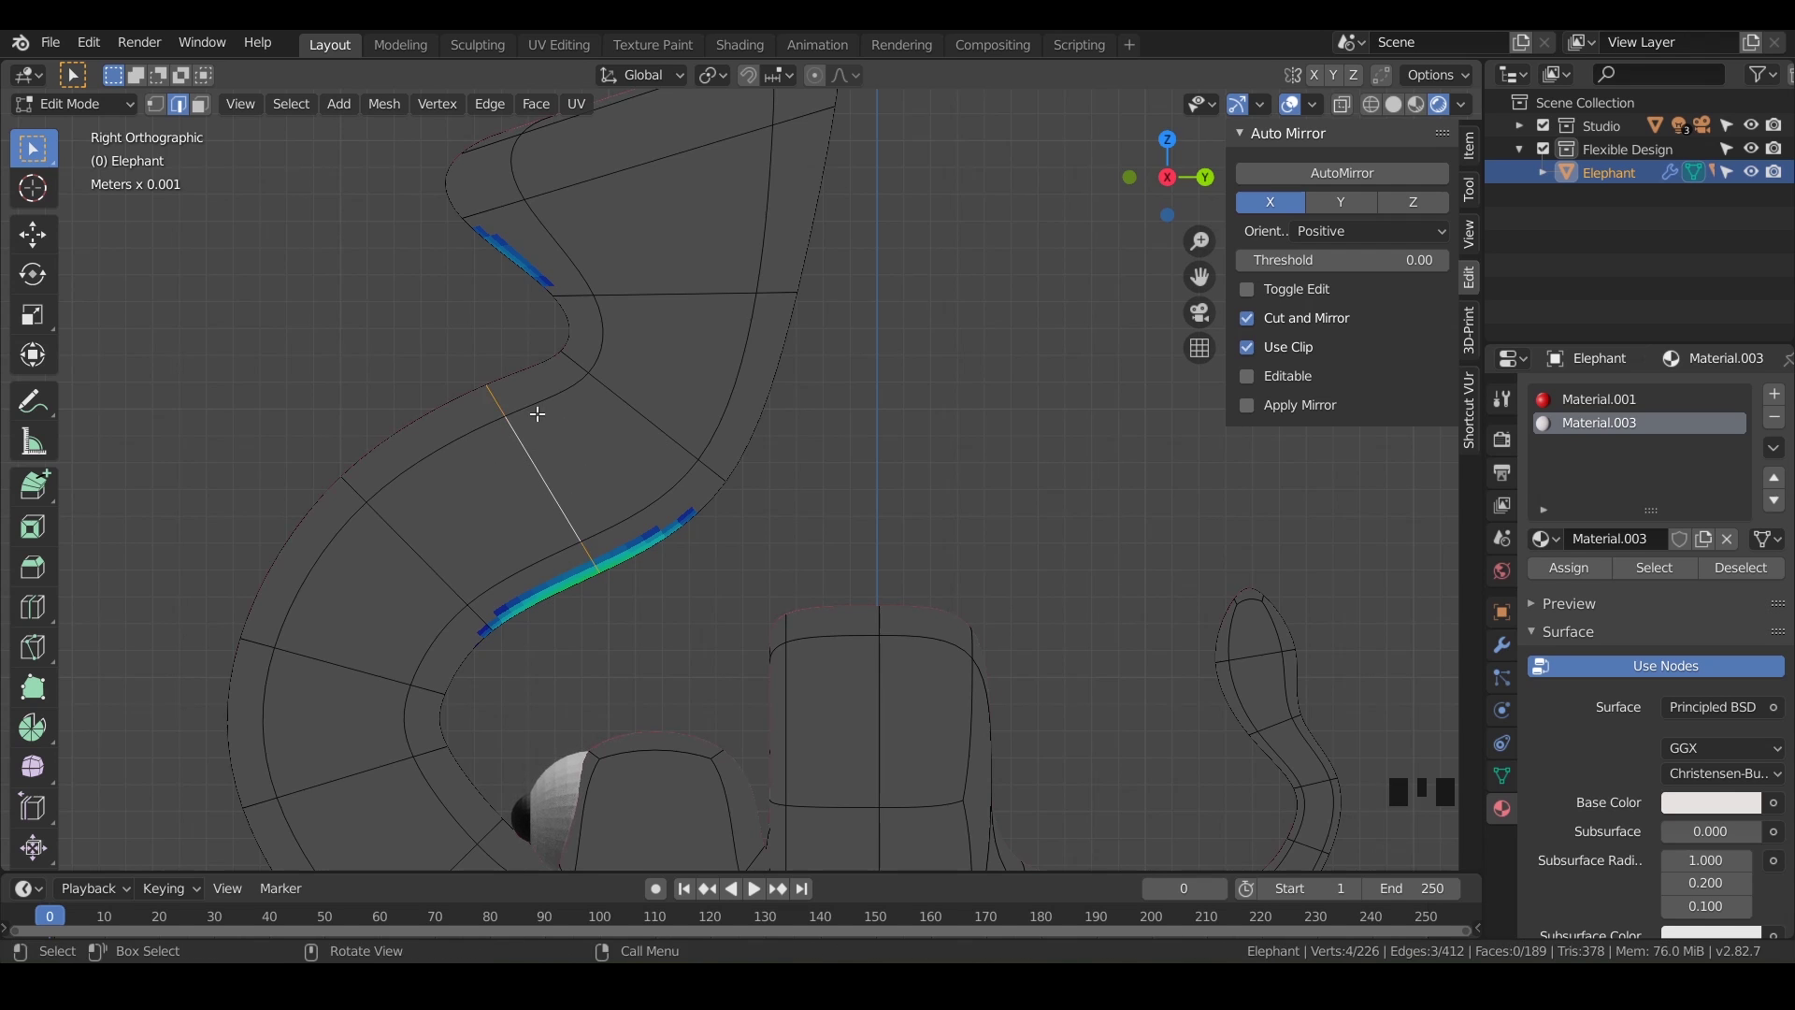
middle_drag(496, 415, 533, 495)
key(KP_3)
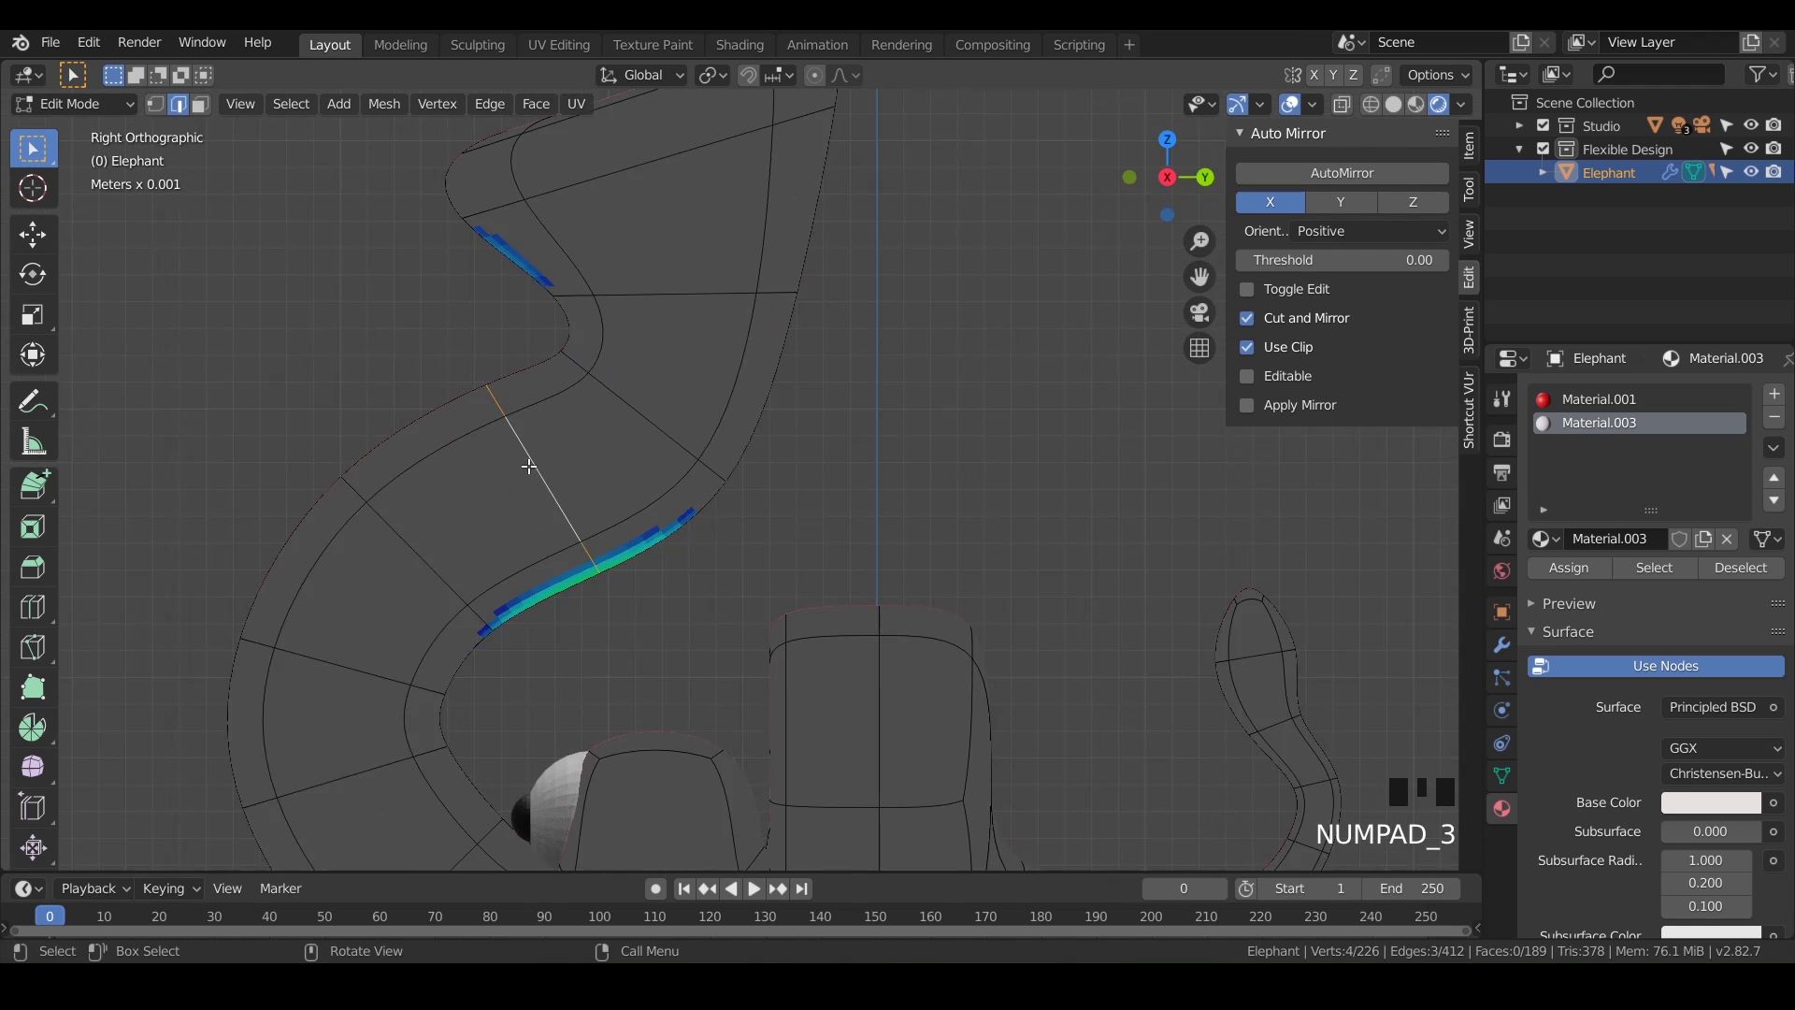
key(g)
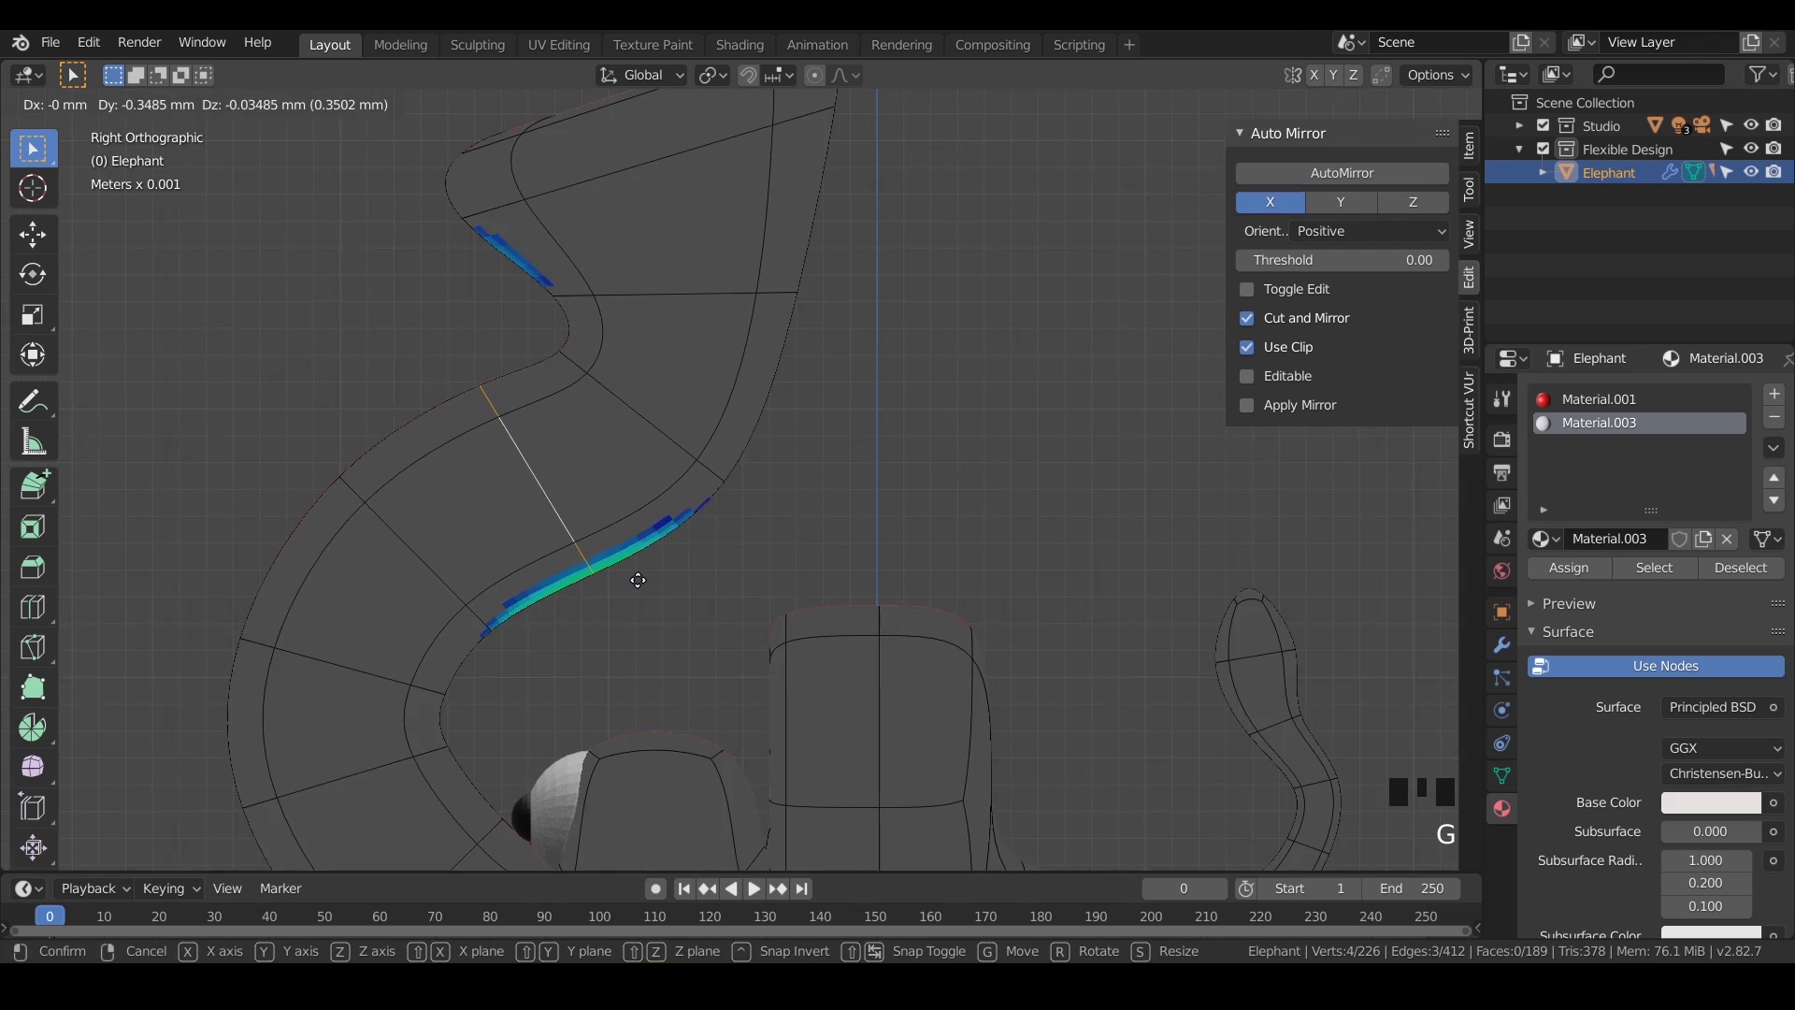
click(649, 429)
- Move the next higher trunk edge loop by about -1.39 mm in Y and 0.488 mm in Z
click(669, 430)
click(653, 425)
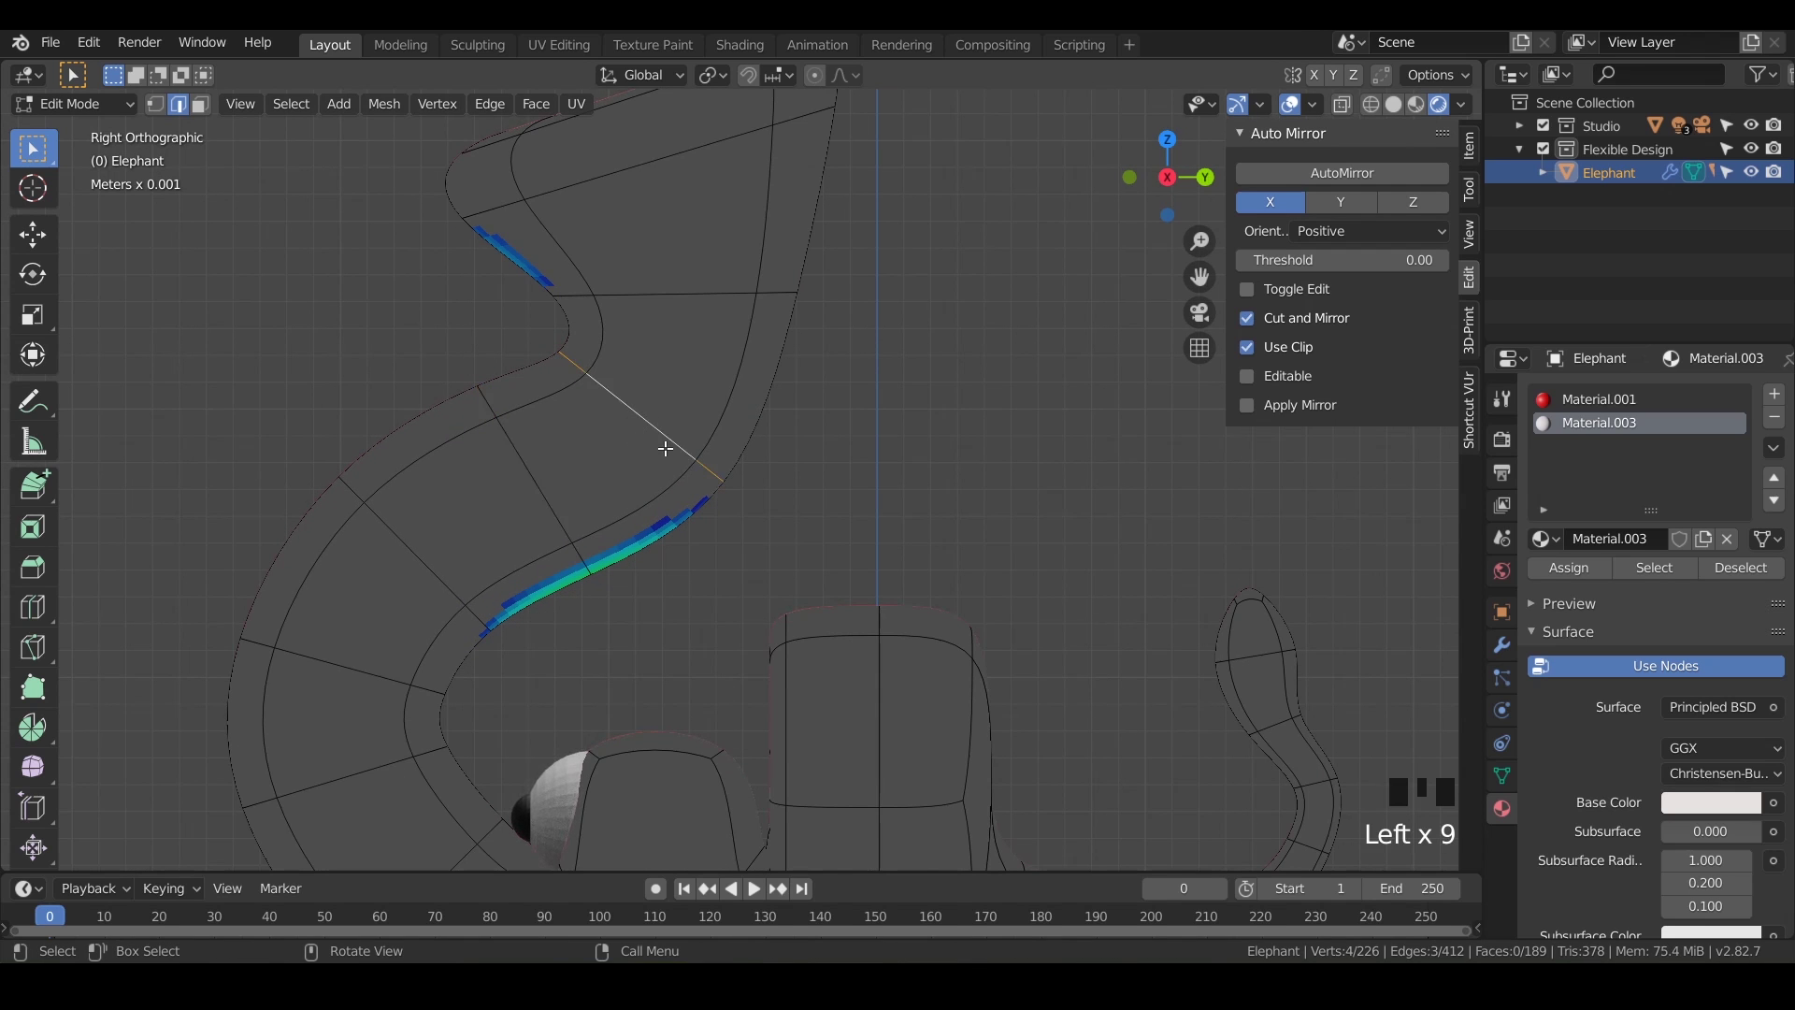
key(g)
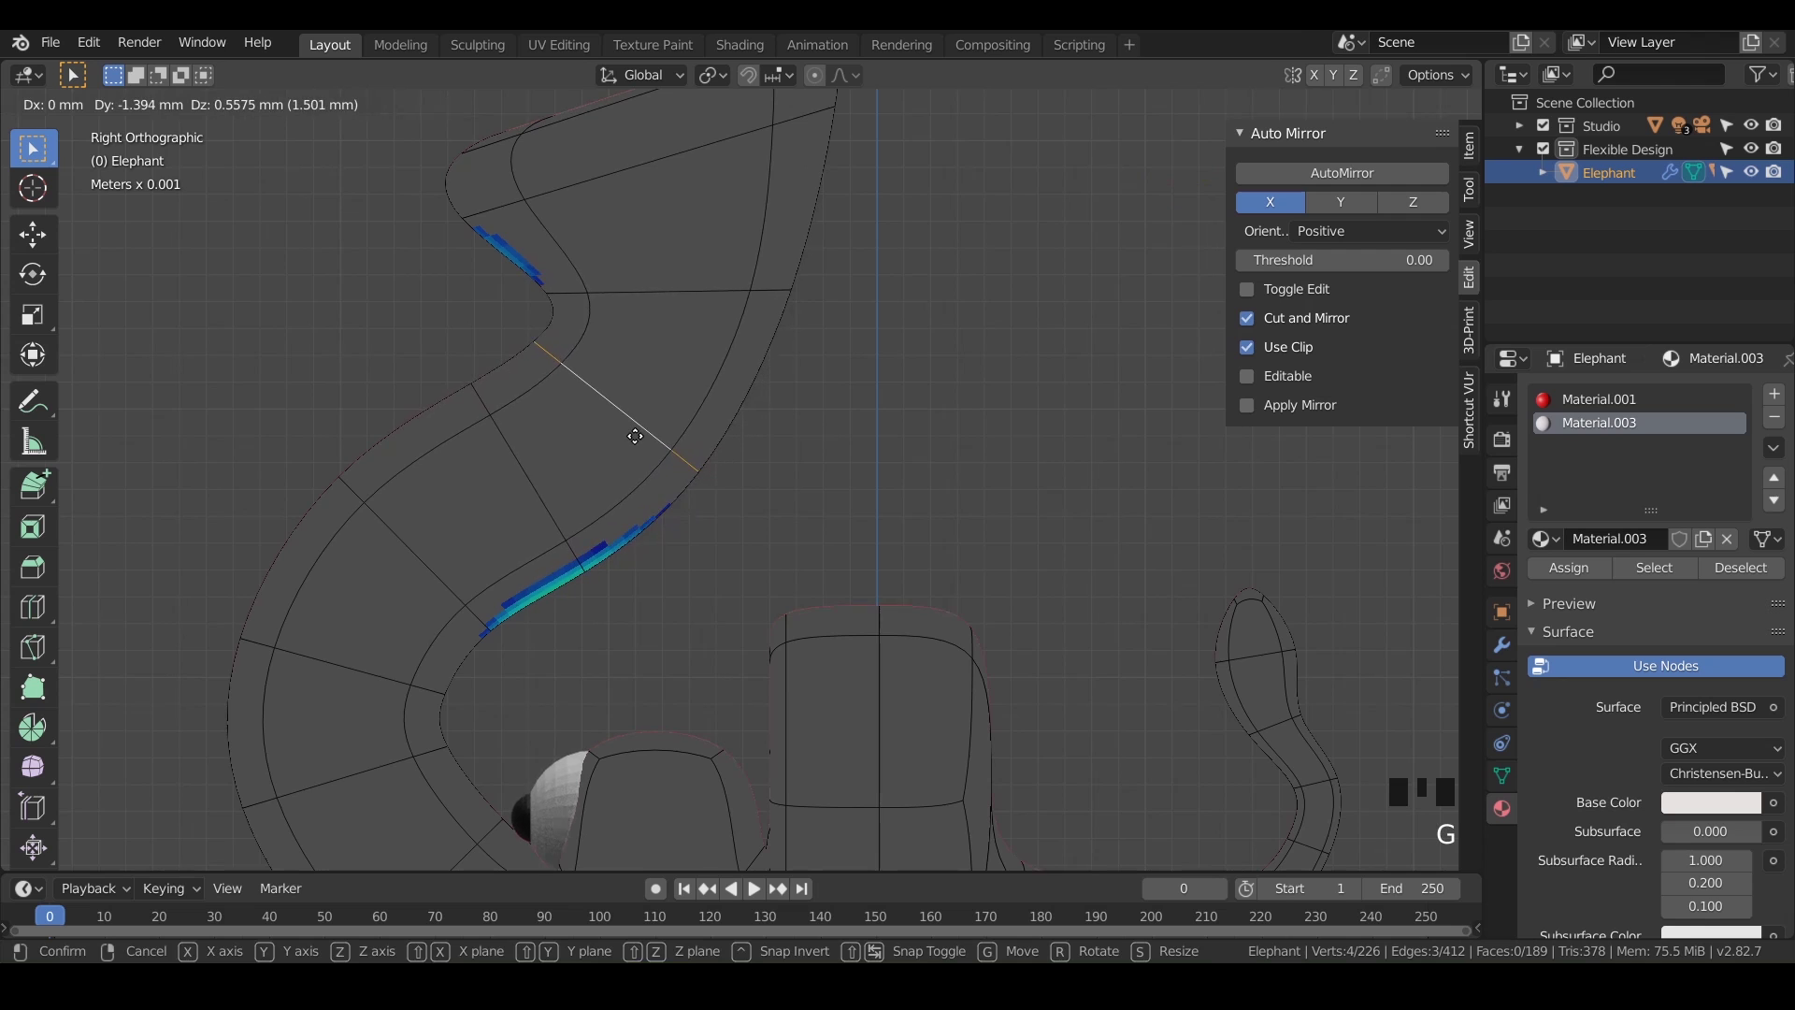
click(634, 436)
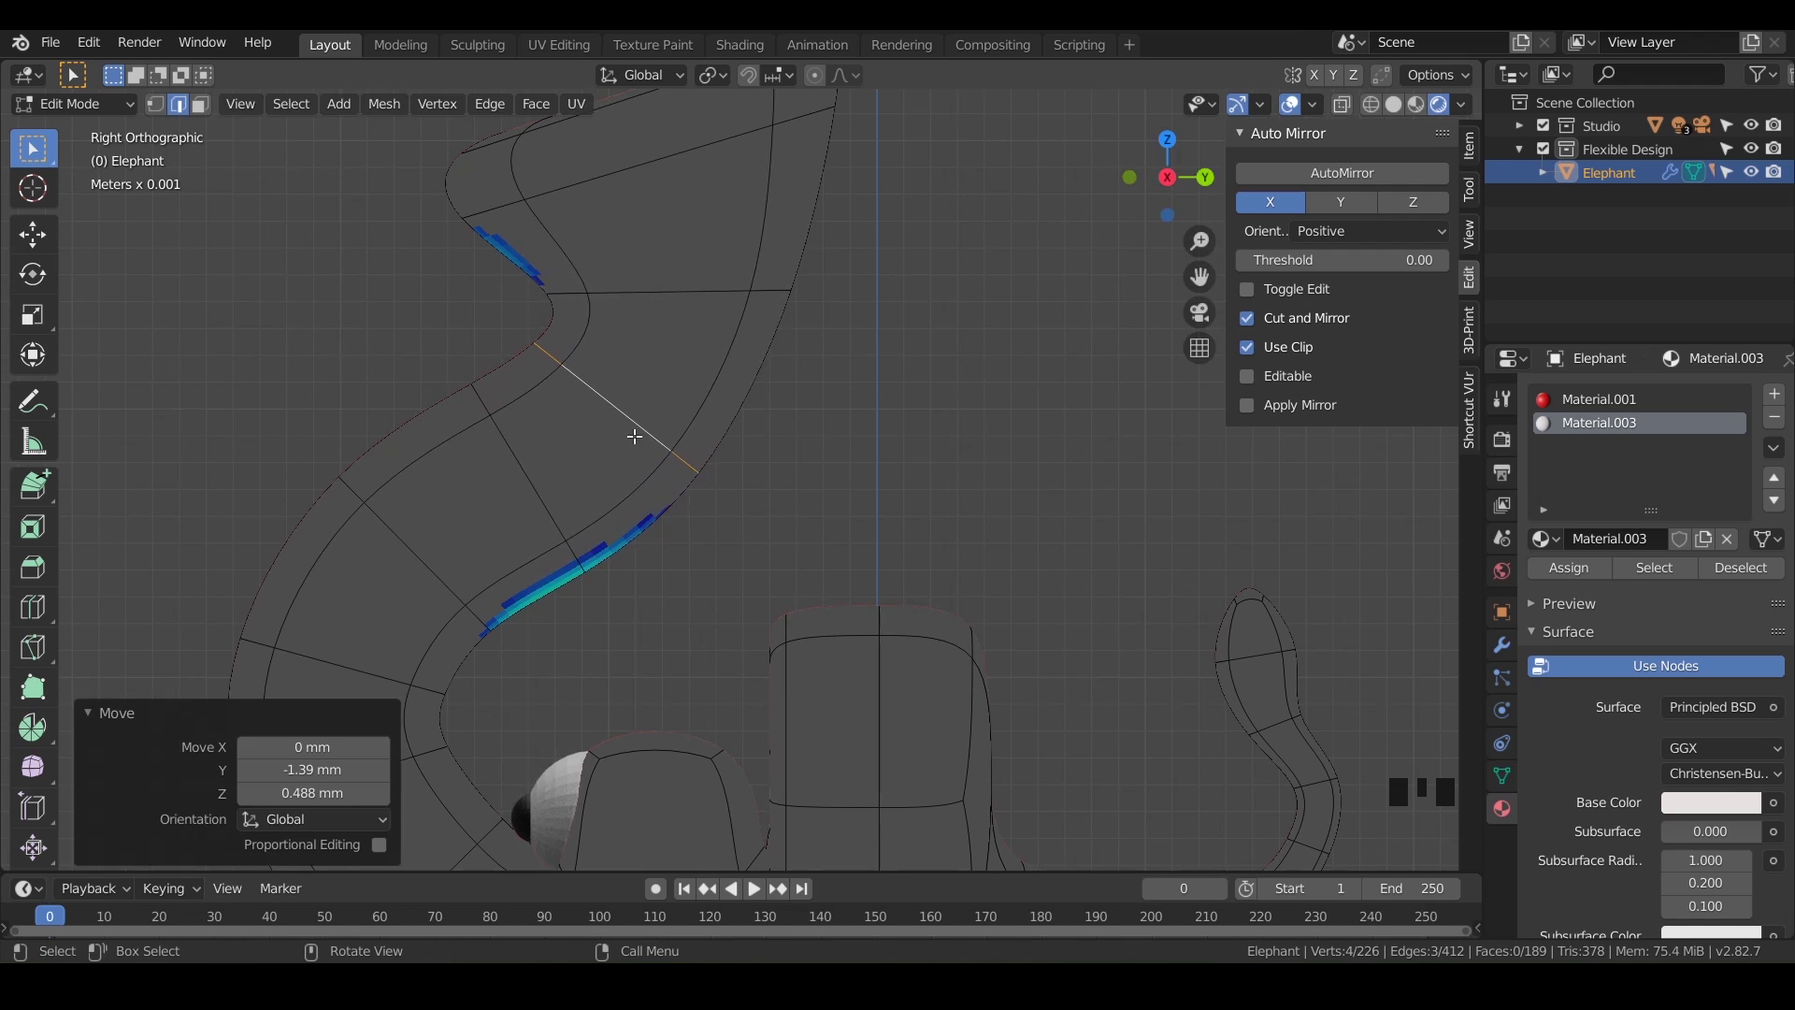
- Rotate the selected upper trunk edge loop by about -7.83° in the right side view
middle_drag(566, 671, 777, 607)
scroll(513, 605, down, 2)
key(KP_3)
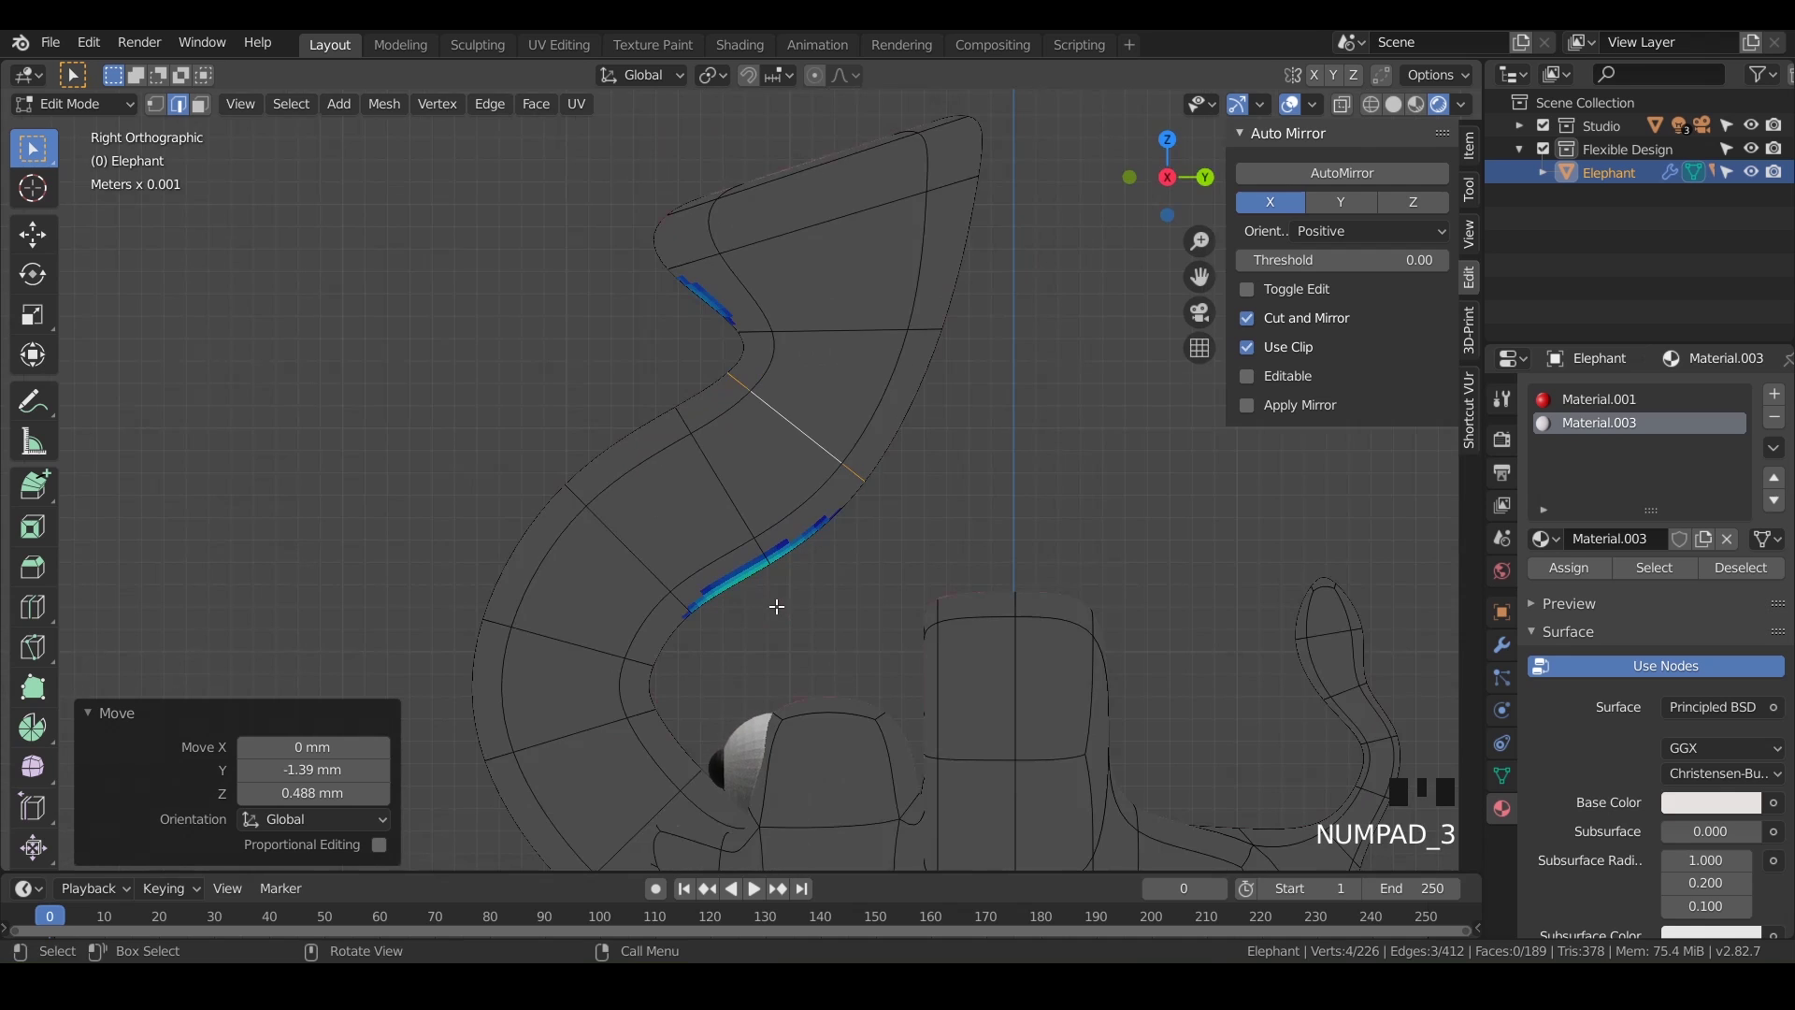
key(r)
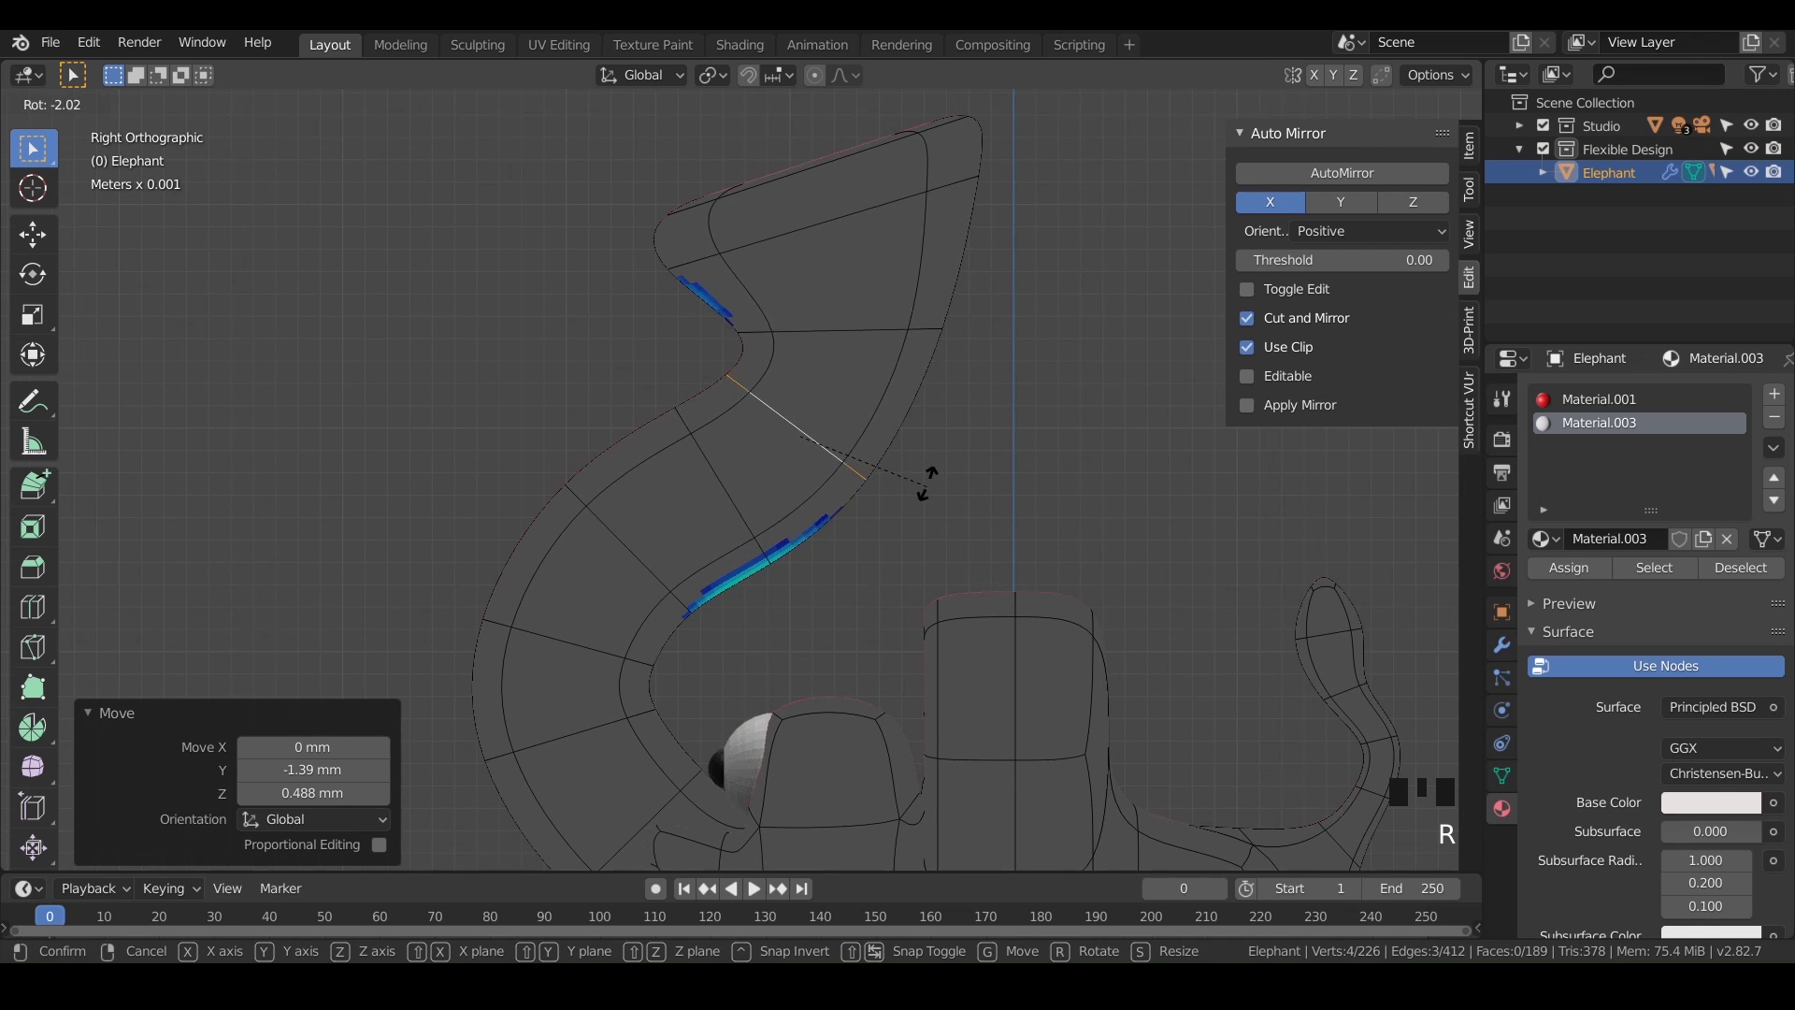
click(929, 473)
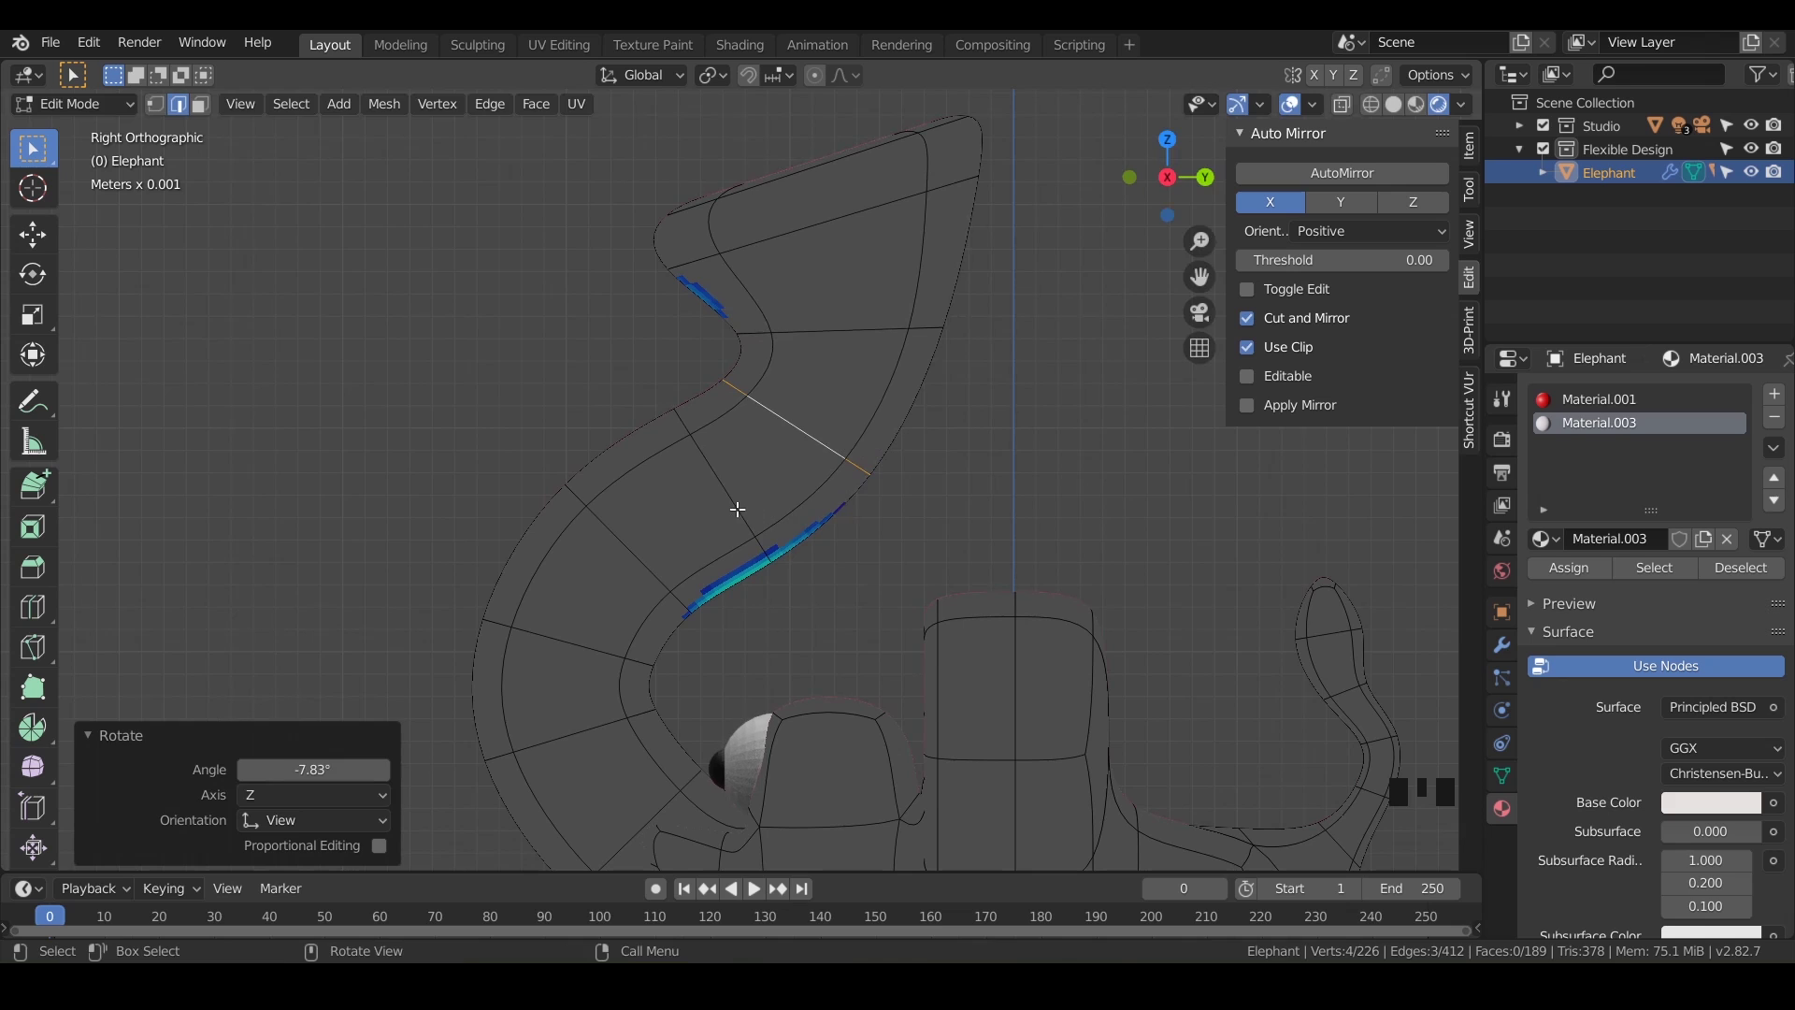
- Rotate the edge loop at the trunk's middle overhang about -24.4° and move it about -0.627 mm in Y and -0.209 mm in Z
triple_click(782, 561)
key(r)
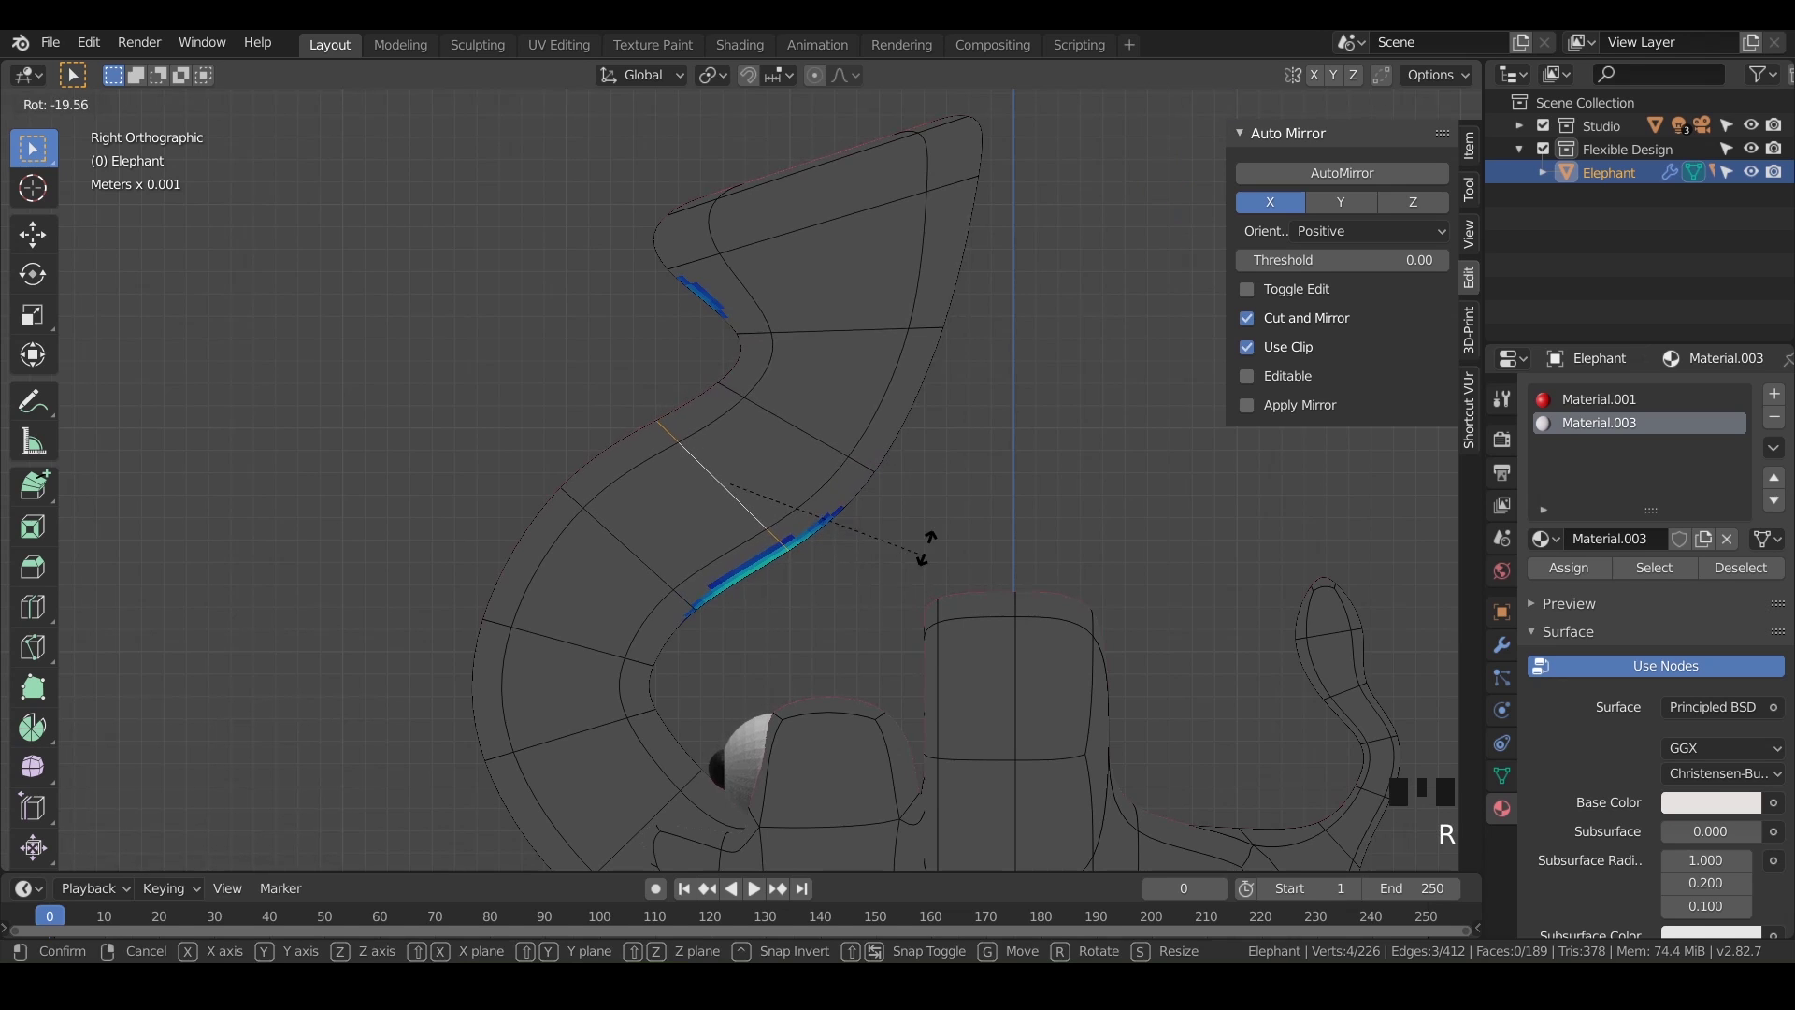
click(926, 544)
key(g)
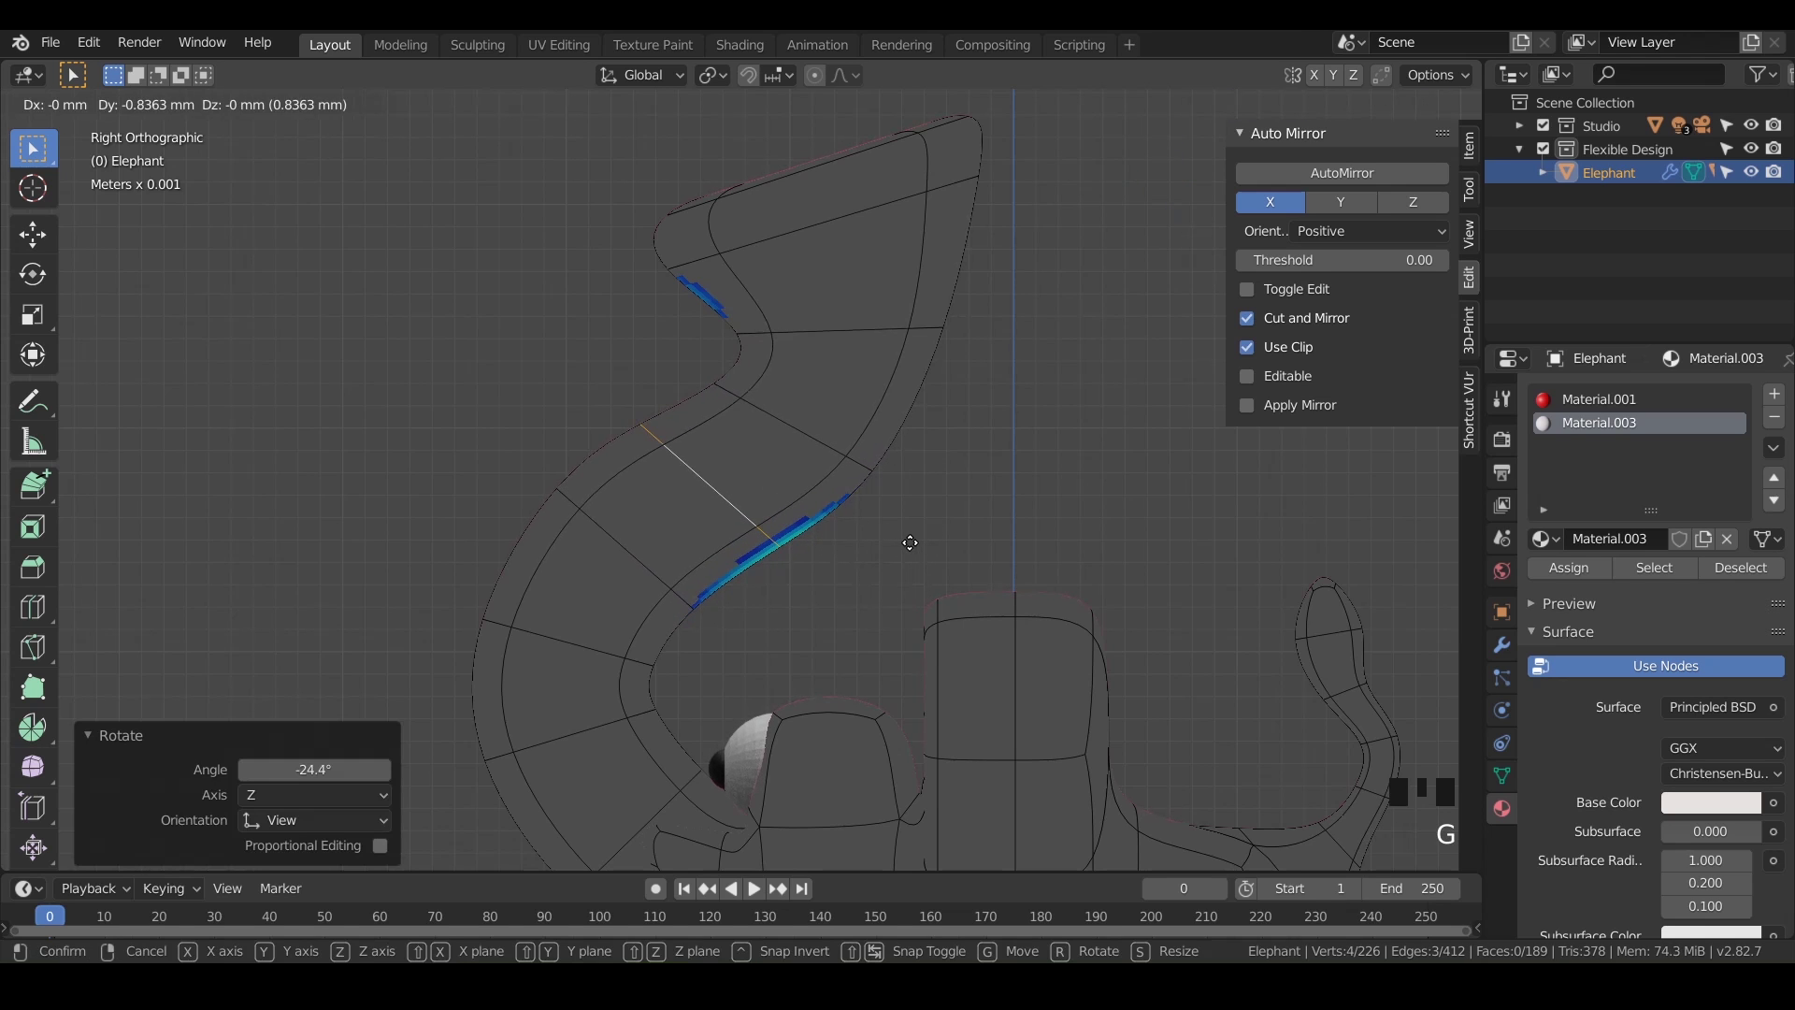
click(910, 547)
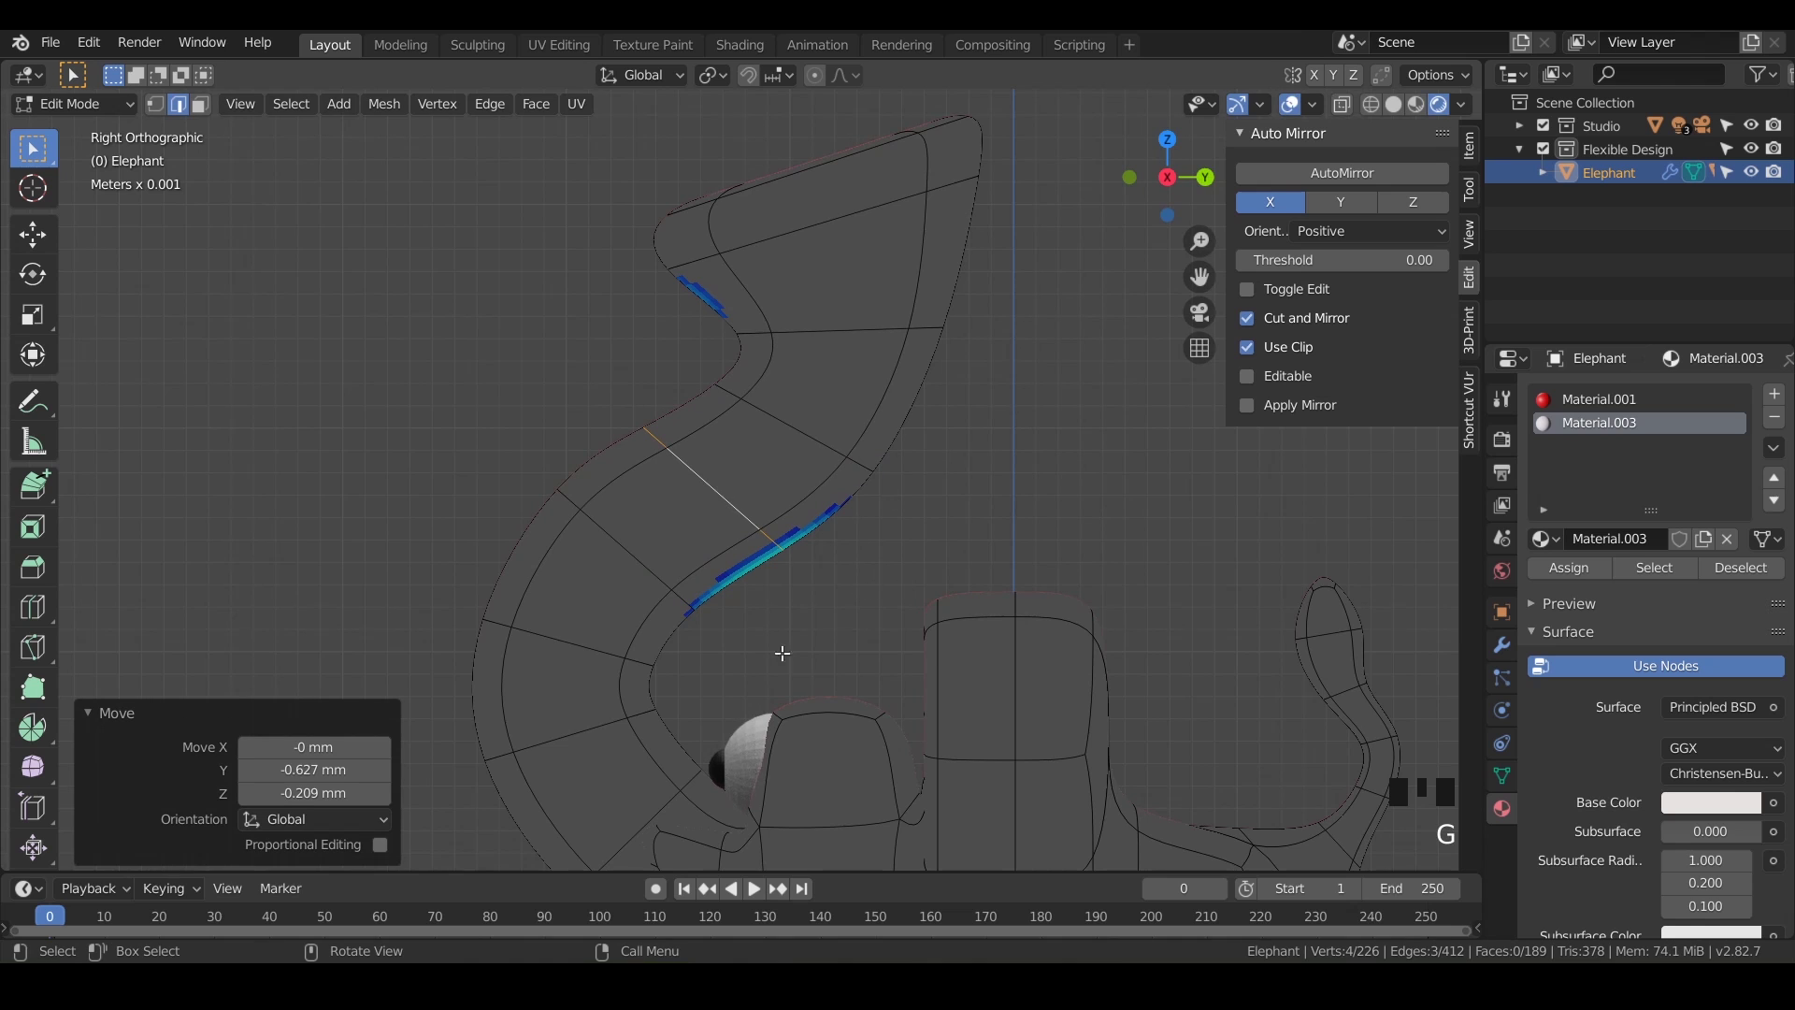
- Turn off the overhang mesh analysis display and return the elephant to Object Mode
shift+middle_drag(810, 620, 786, 520)
scroll(810, 604, down, 4)
middle_drag(810, 604, 940, 618)
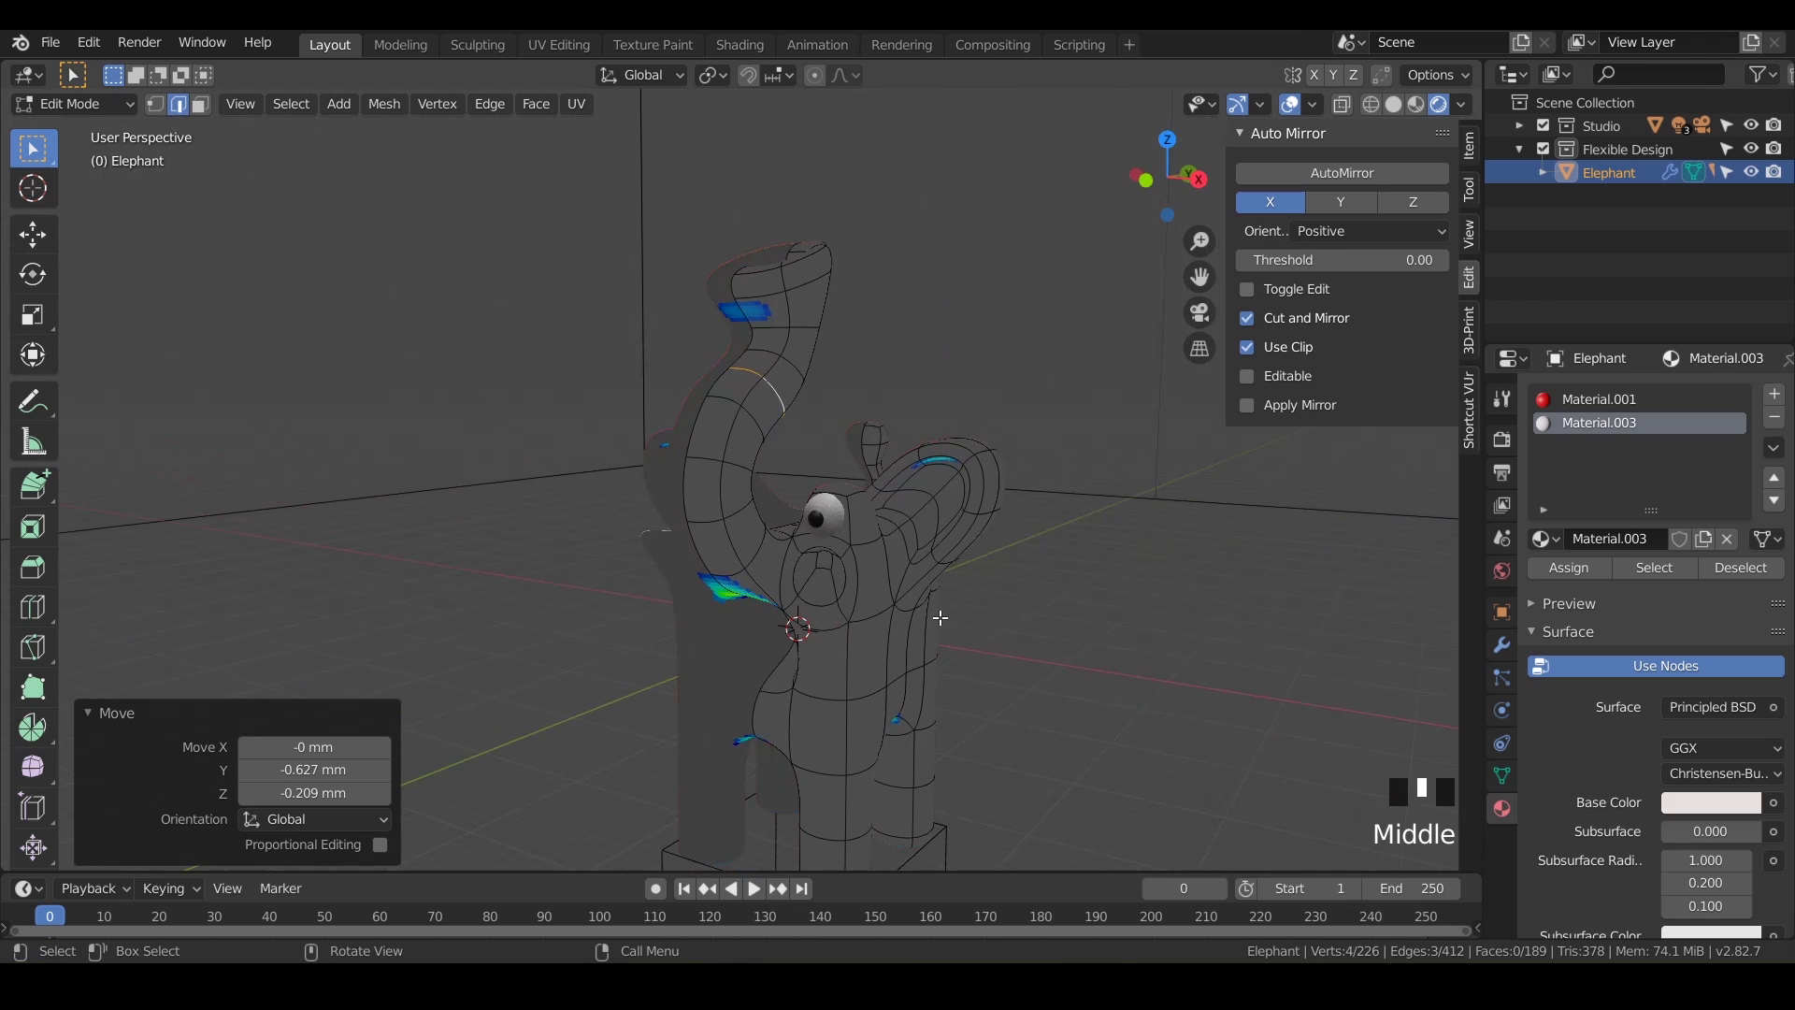
key(shift+alt+m)
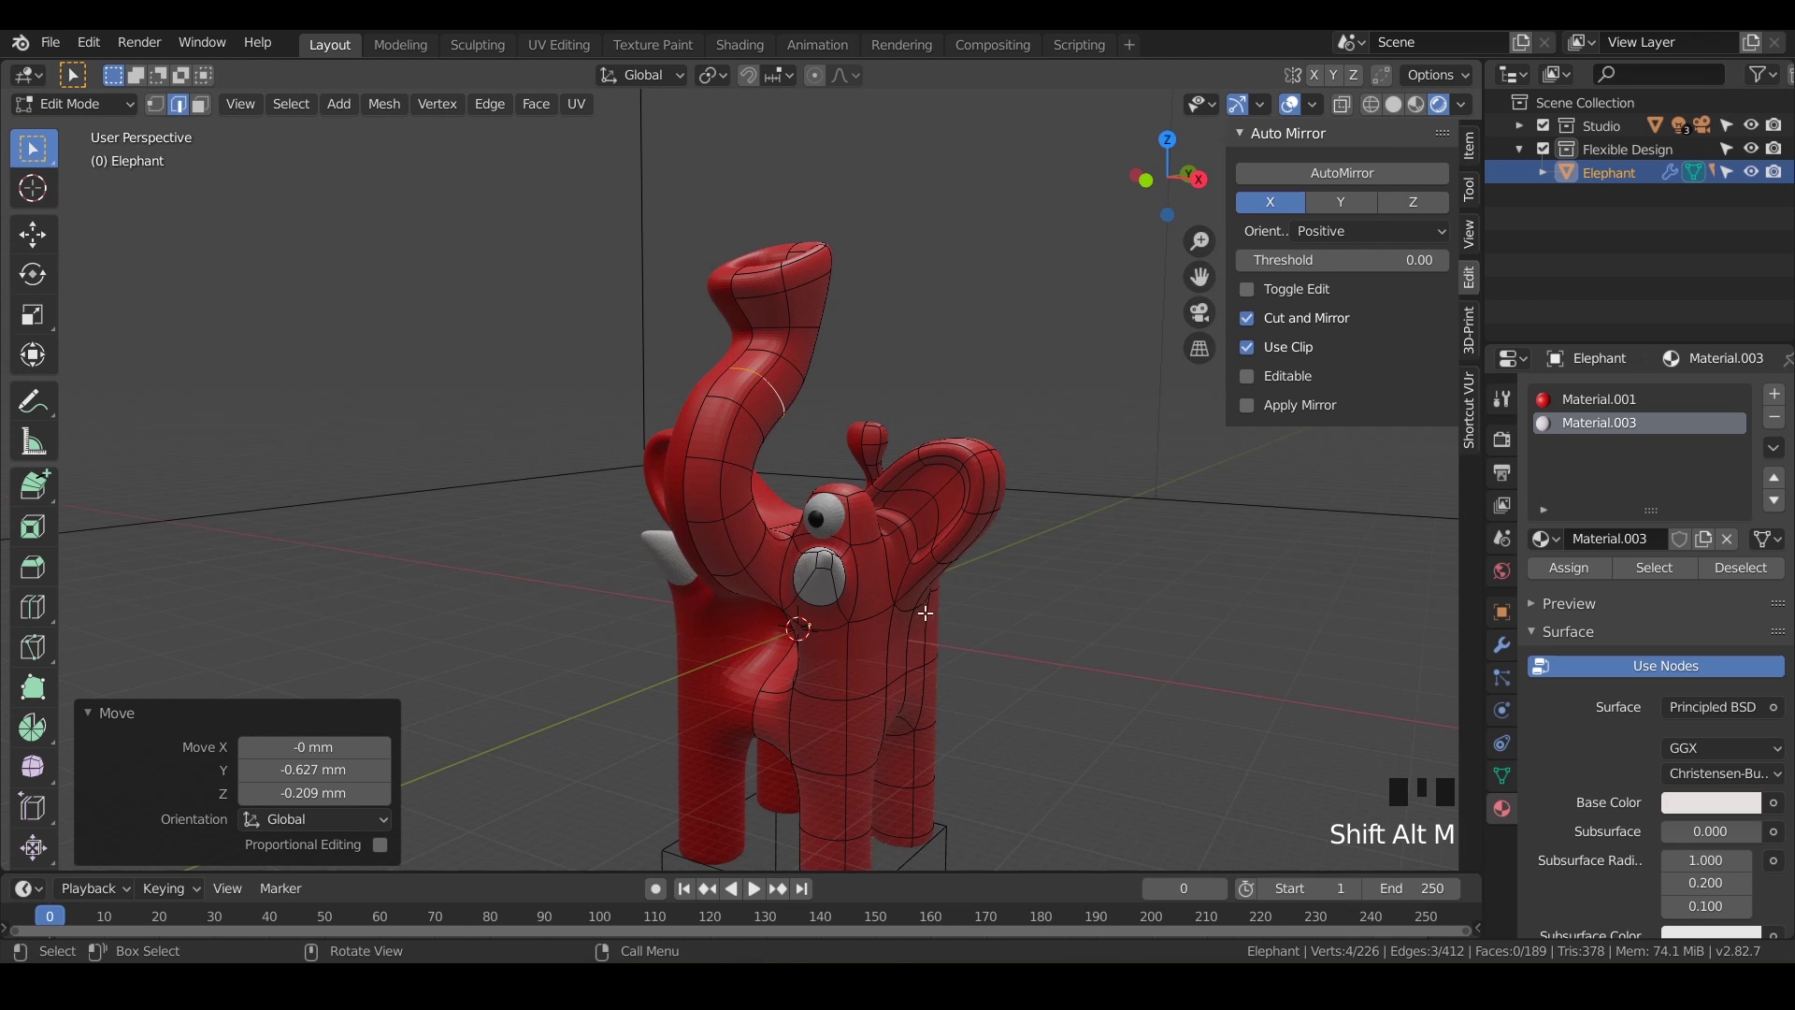
shift+scroll(903, 542, down, 3)
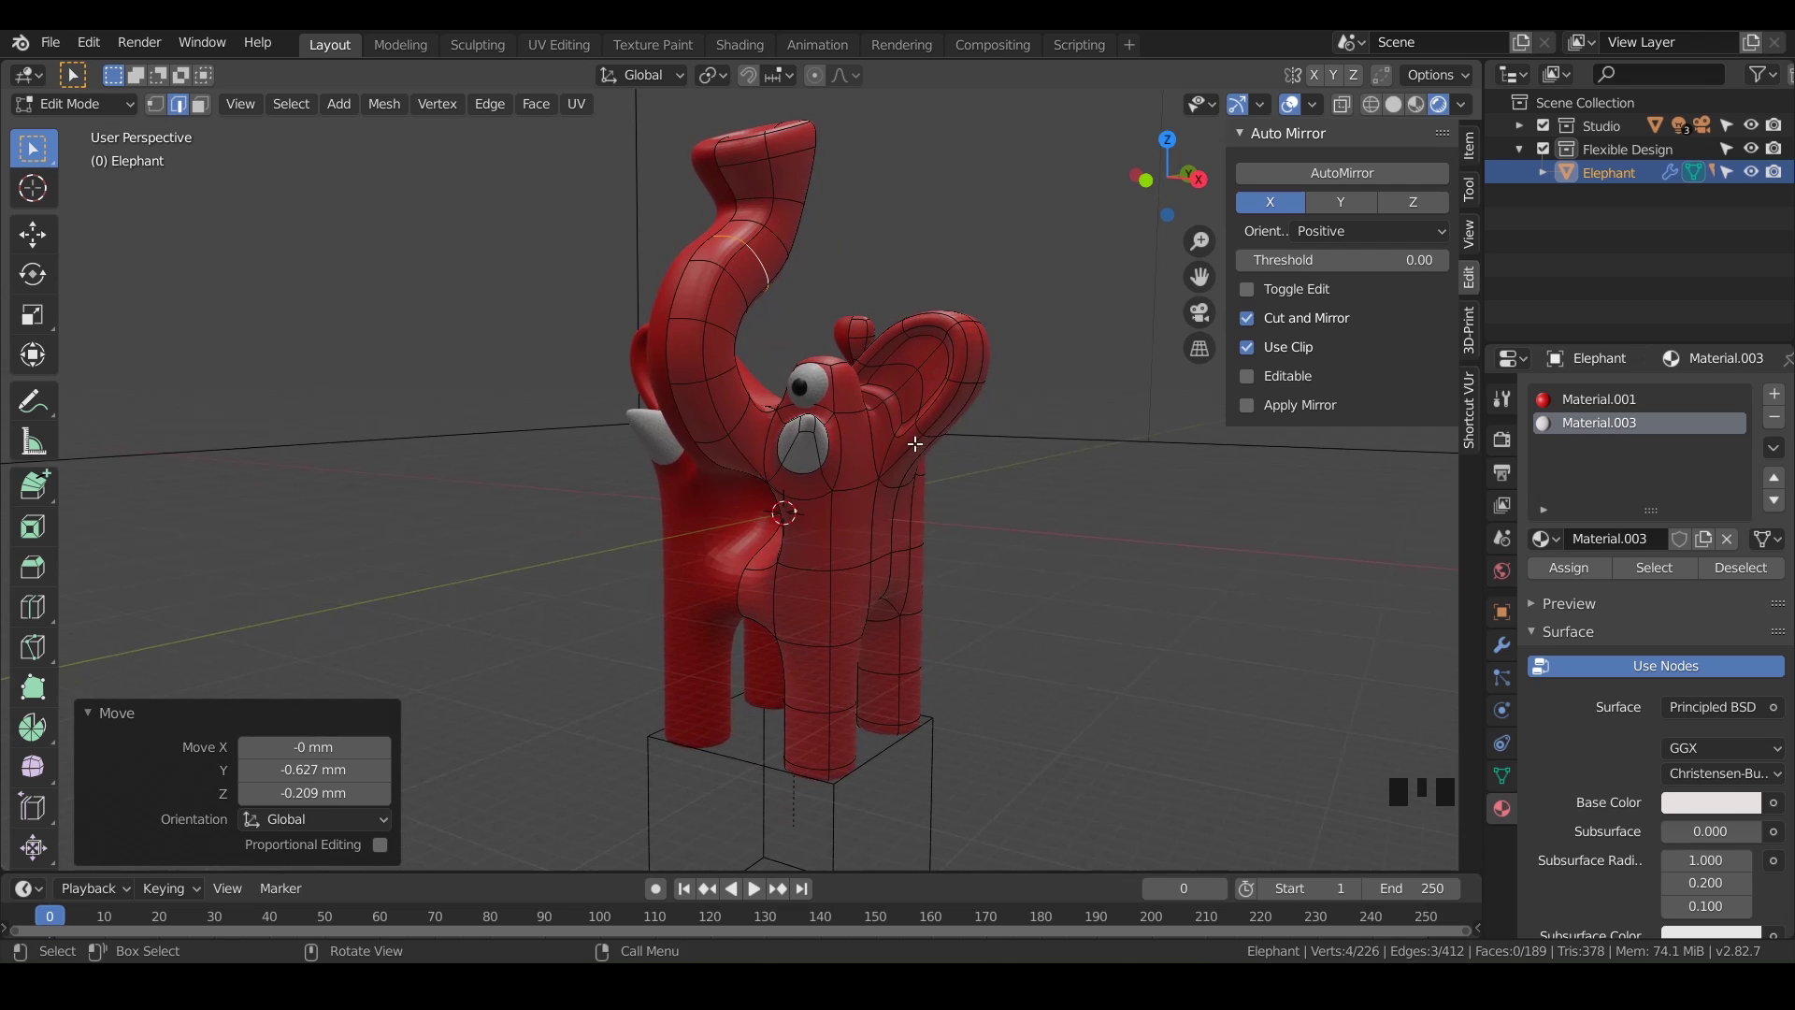
key(Tab)
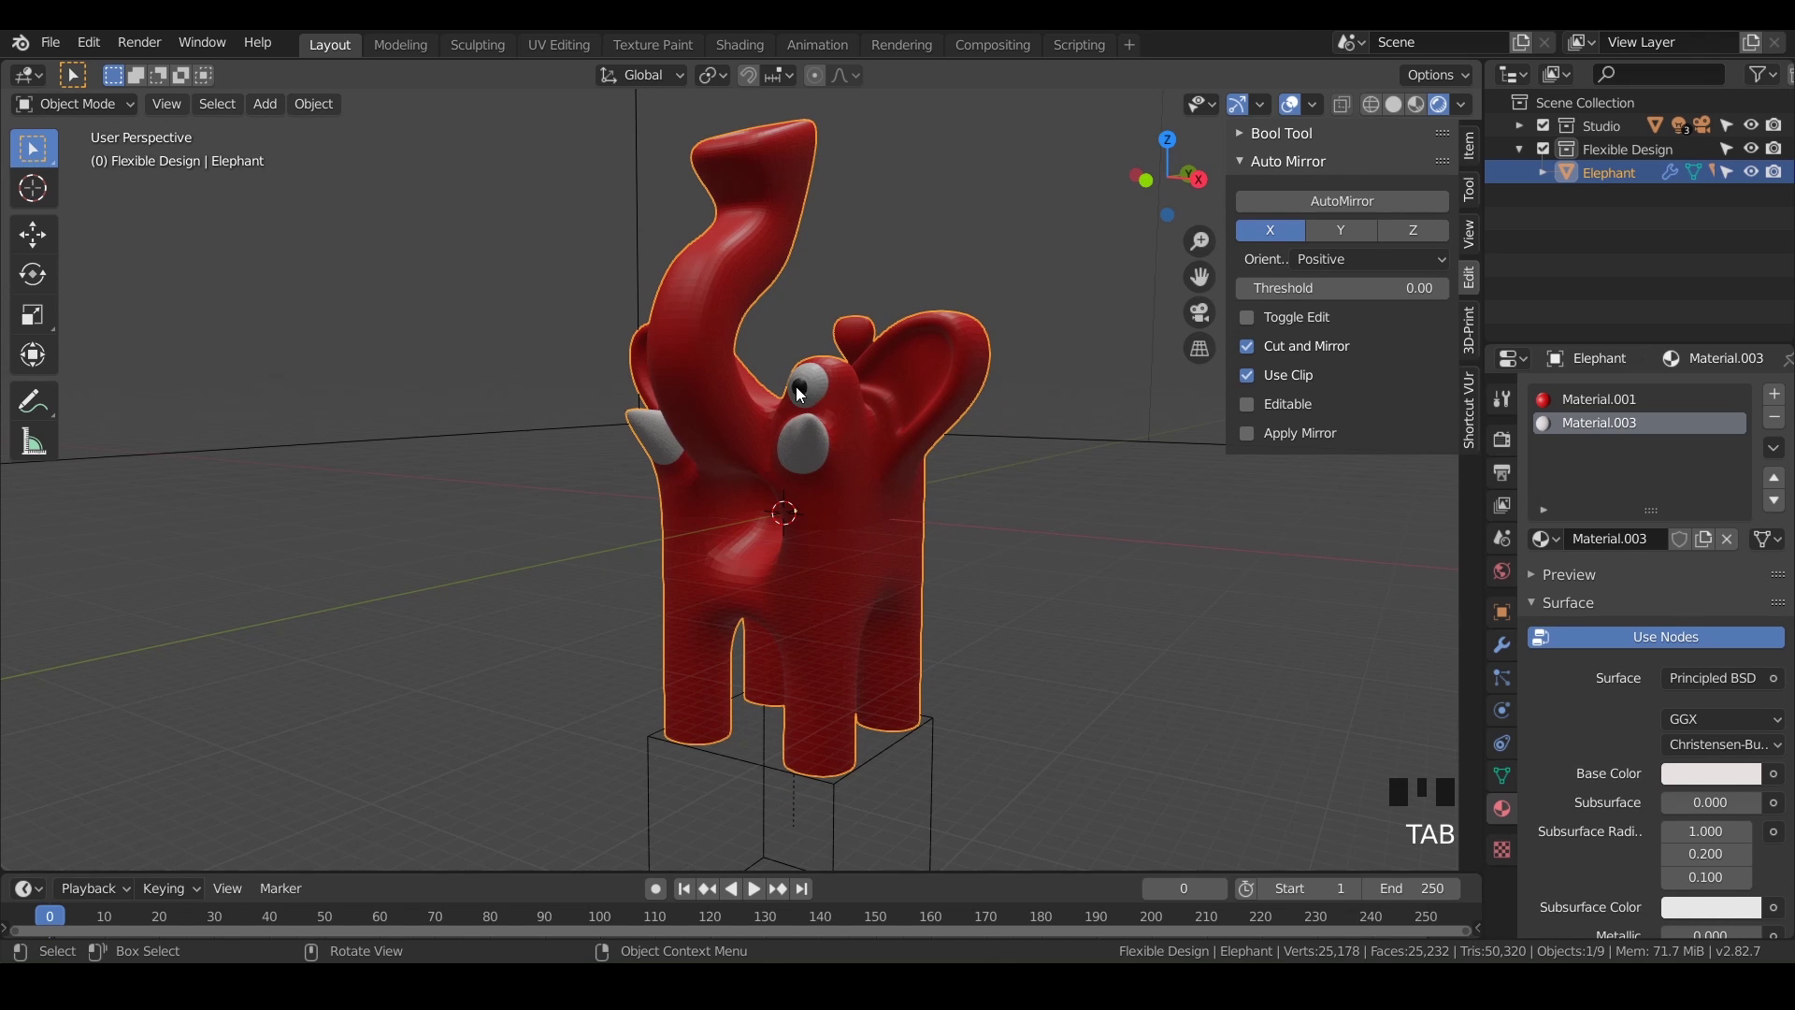
- Join the pupil to the eyeball with a Bool Tool Union, using the eyeball as the target object
scroll(805, 404, up, 3)
shift+middle_drag(804, 405, 789, 468)
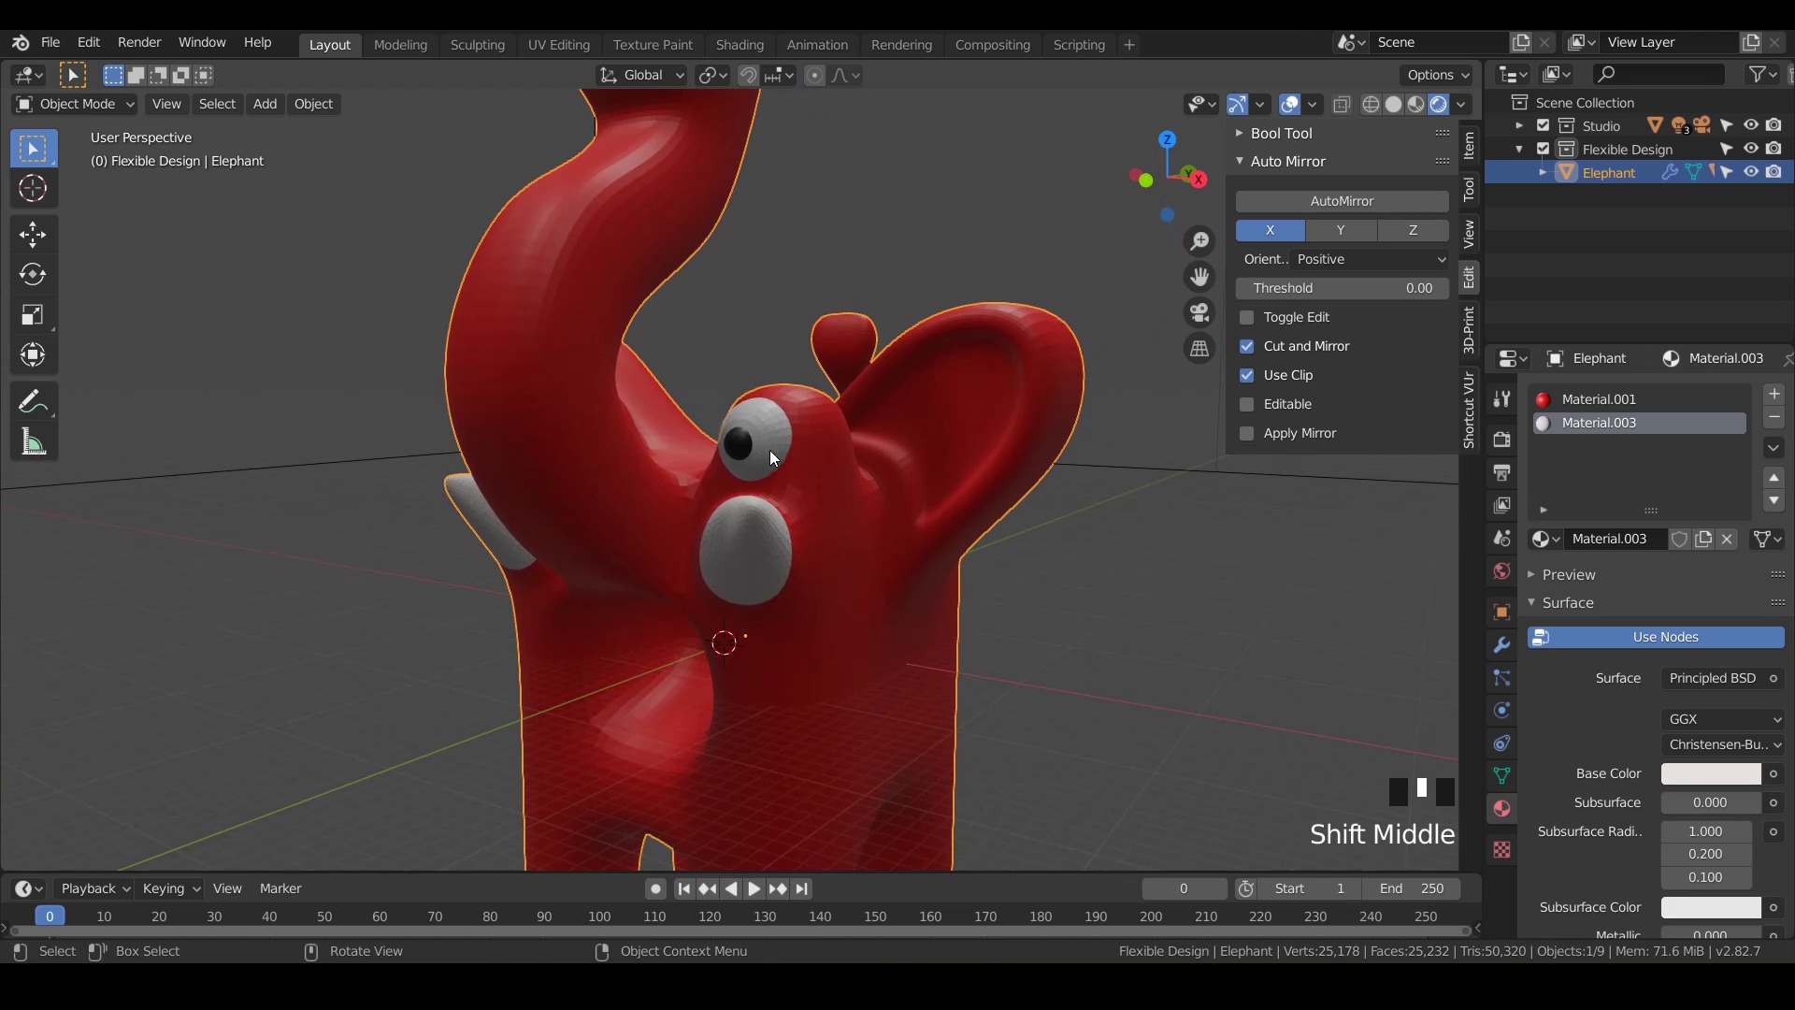
click(768, 453)
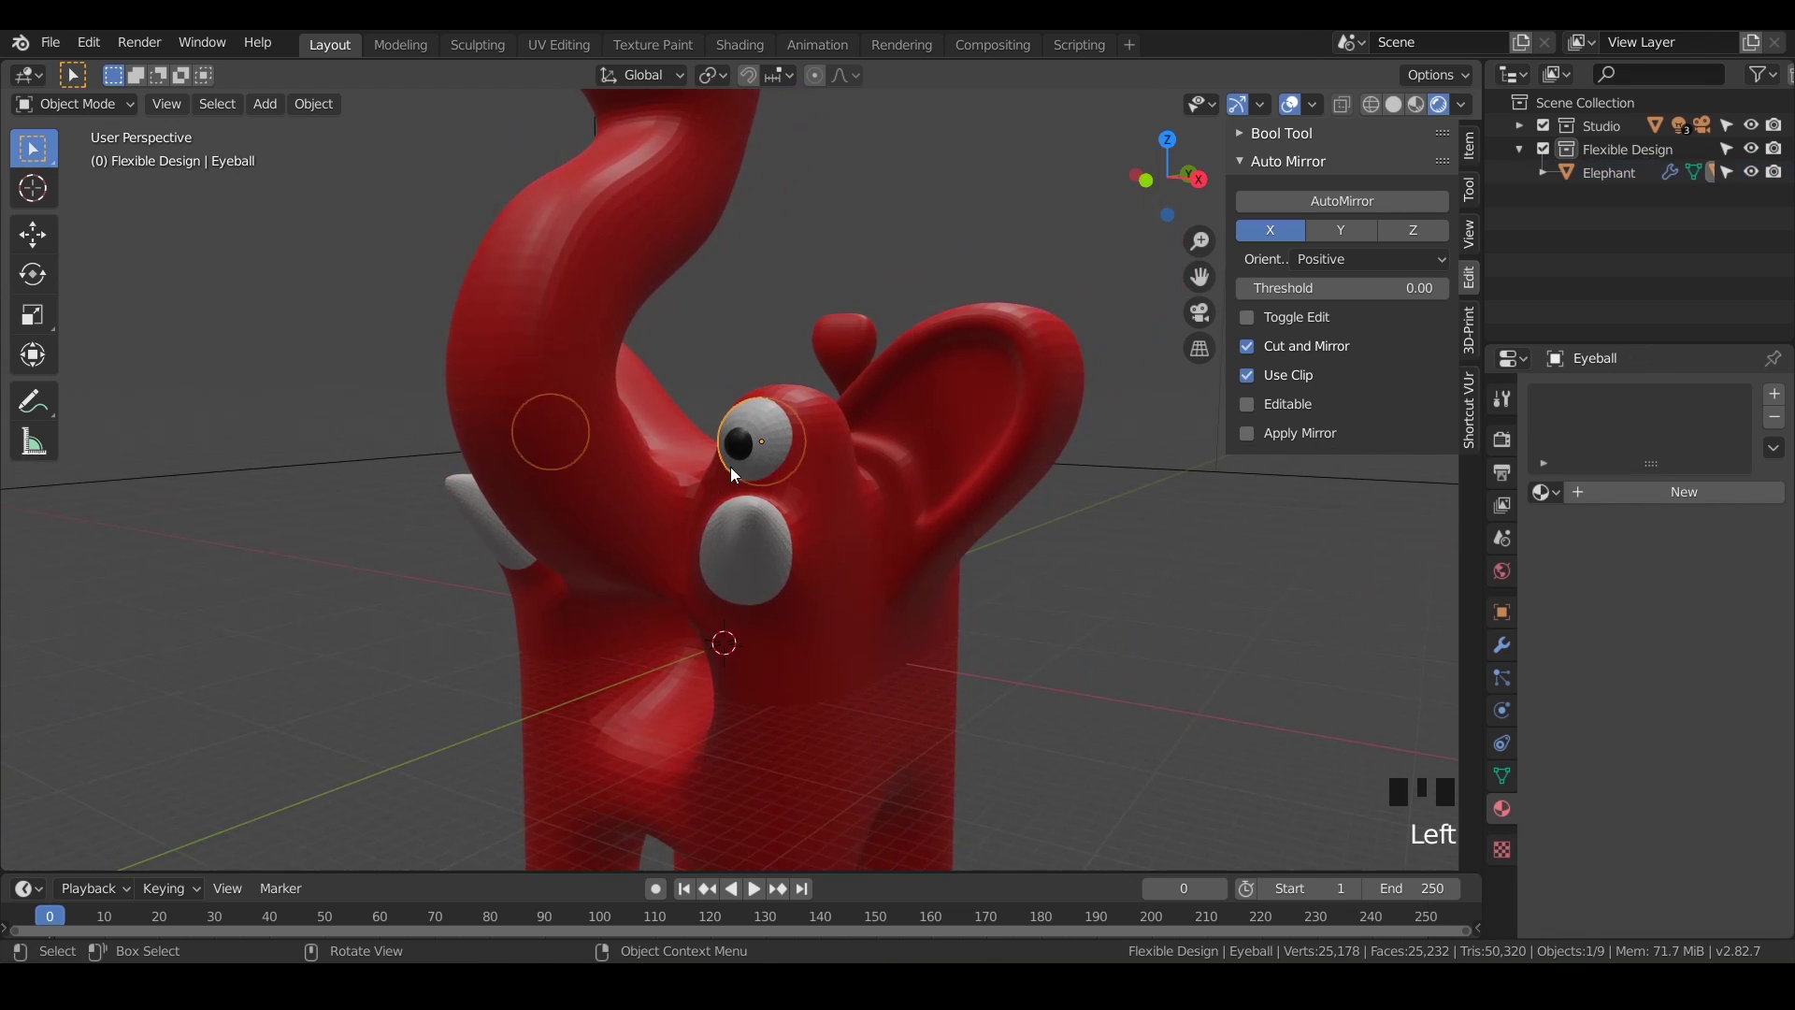
click(738, 447)
shift+click(670, 462)
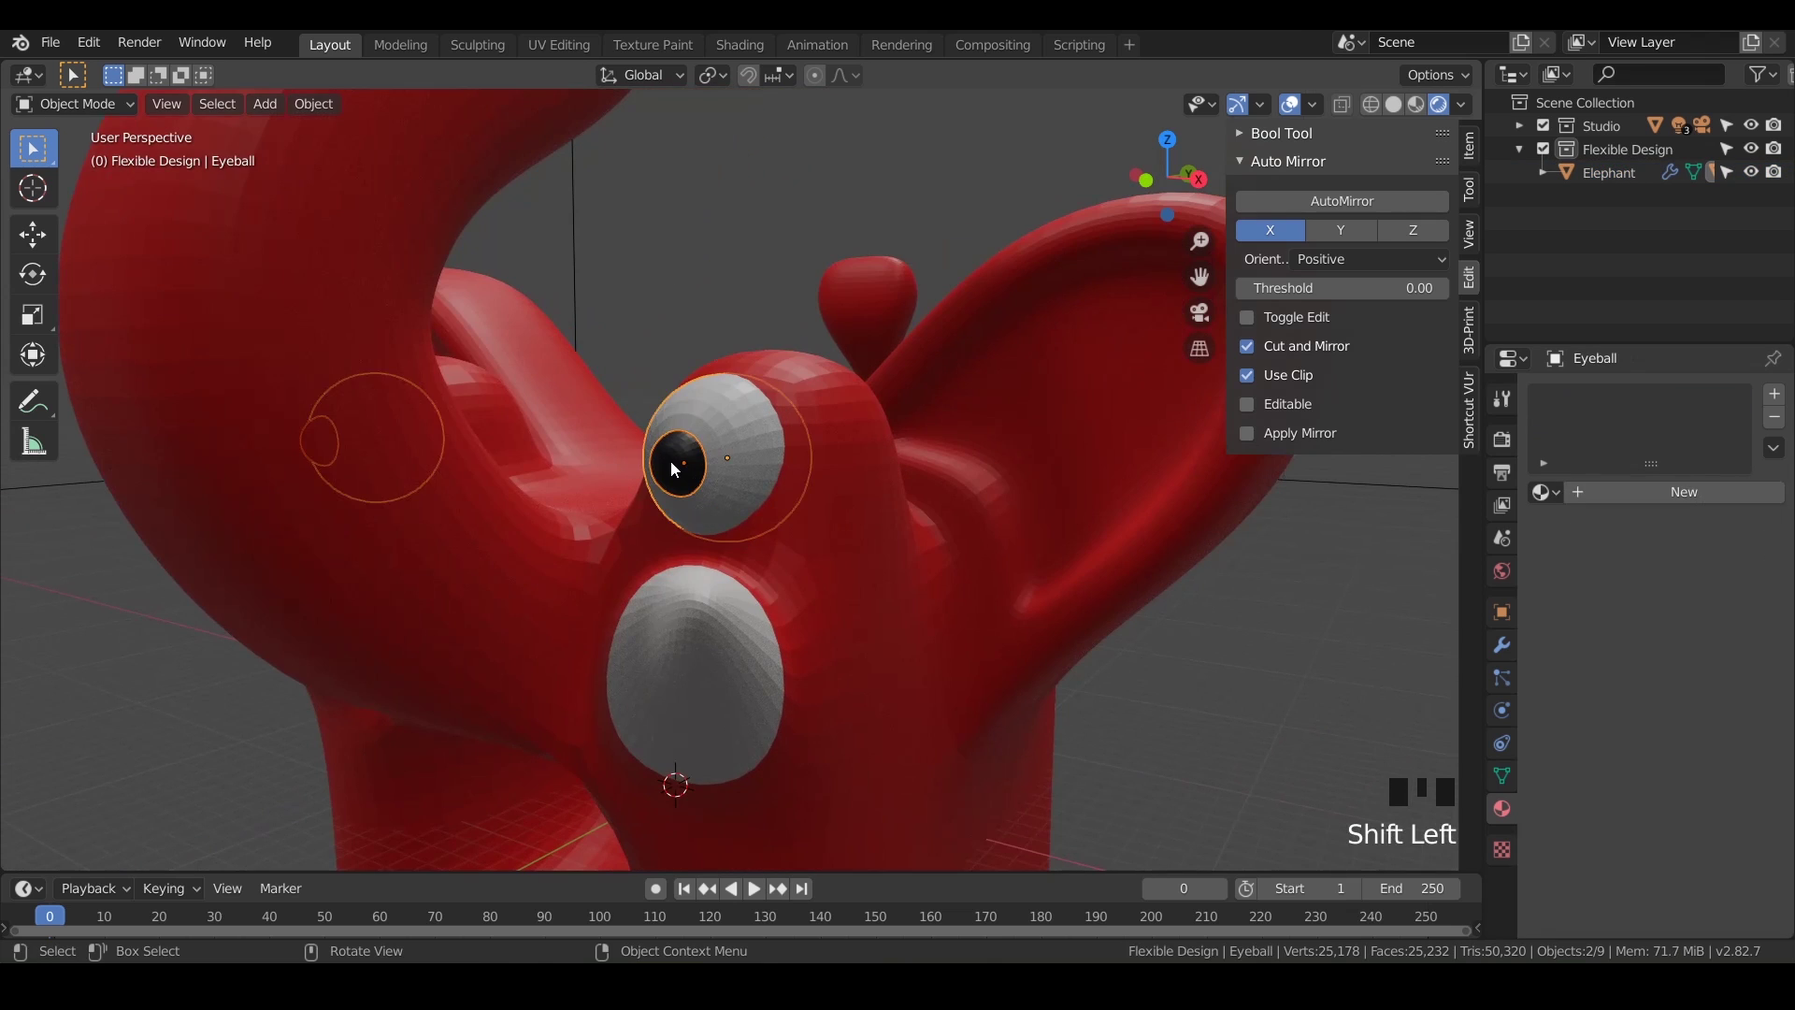
click(671, 462)
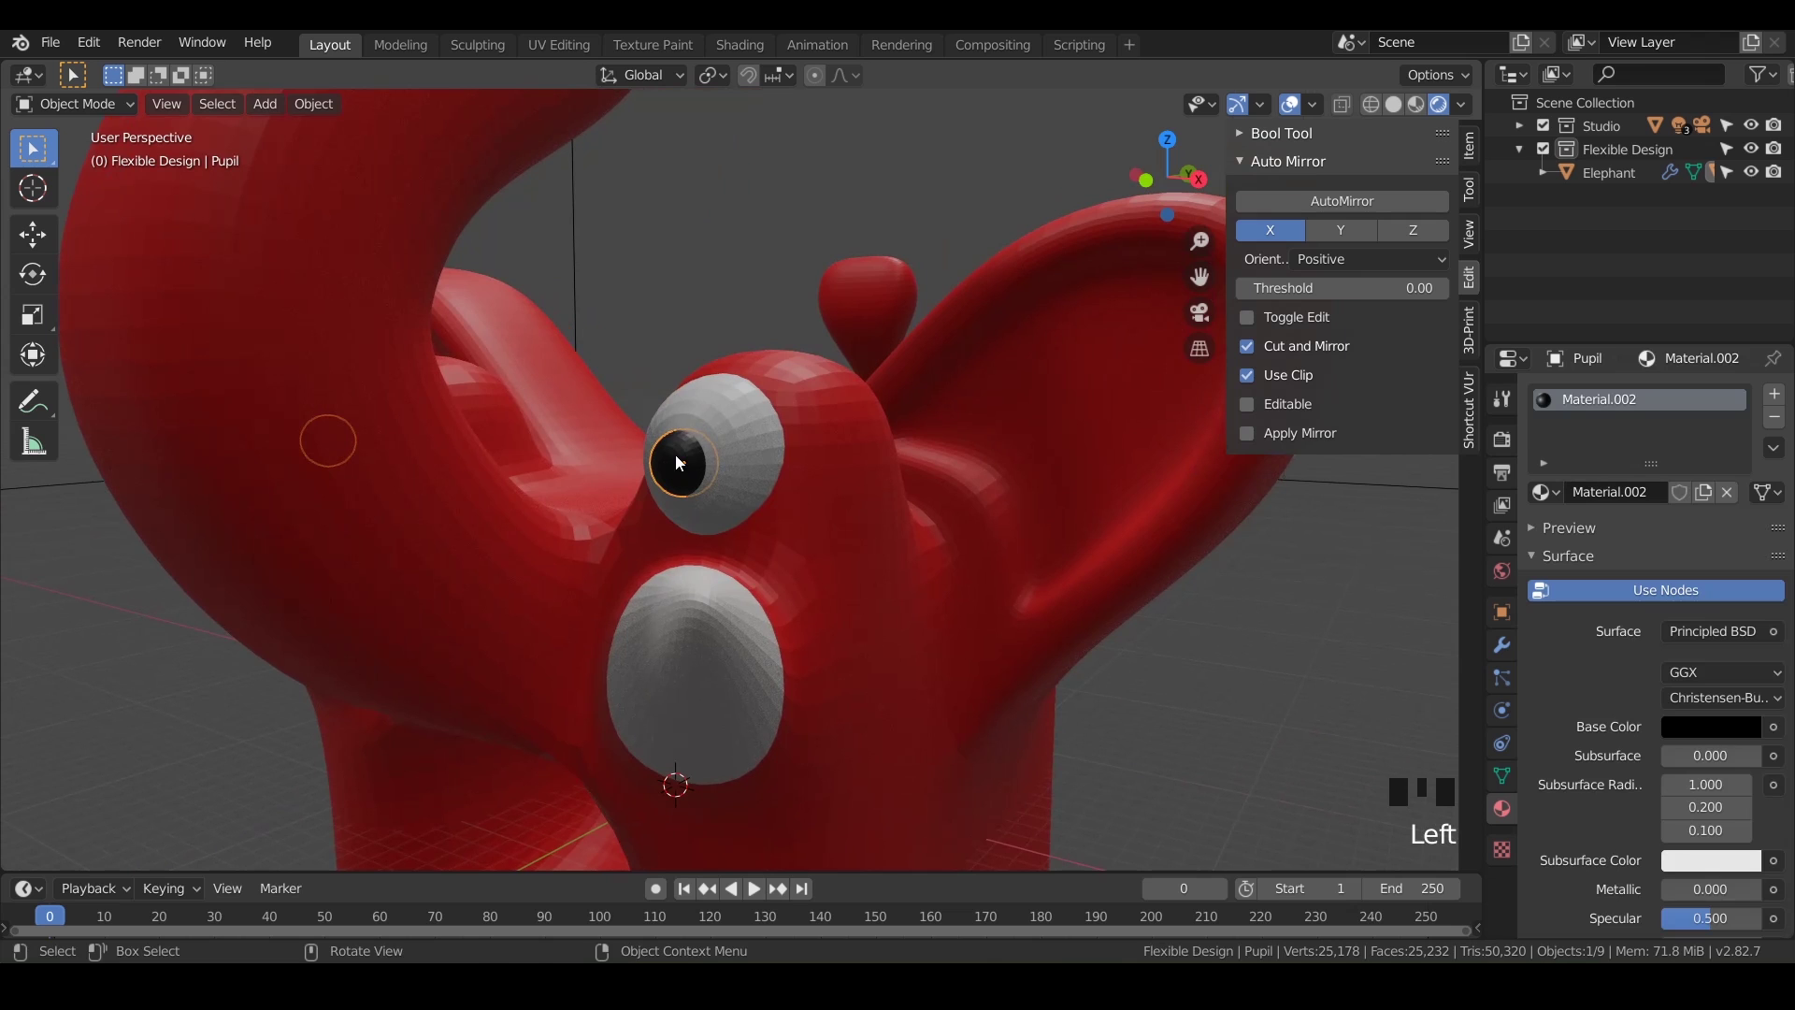
shift+click(745, 446)
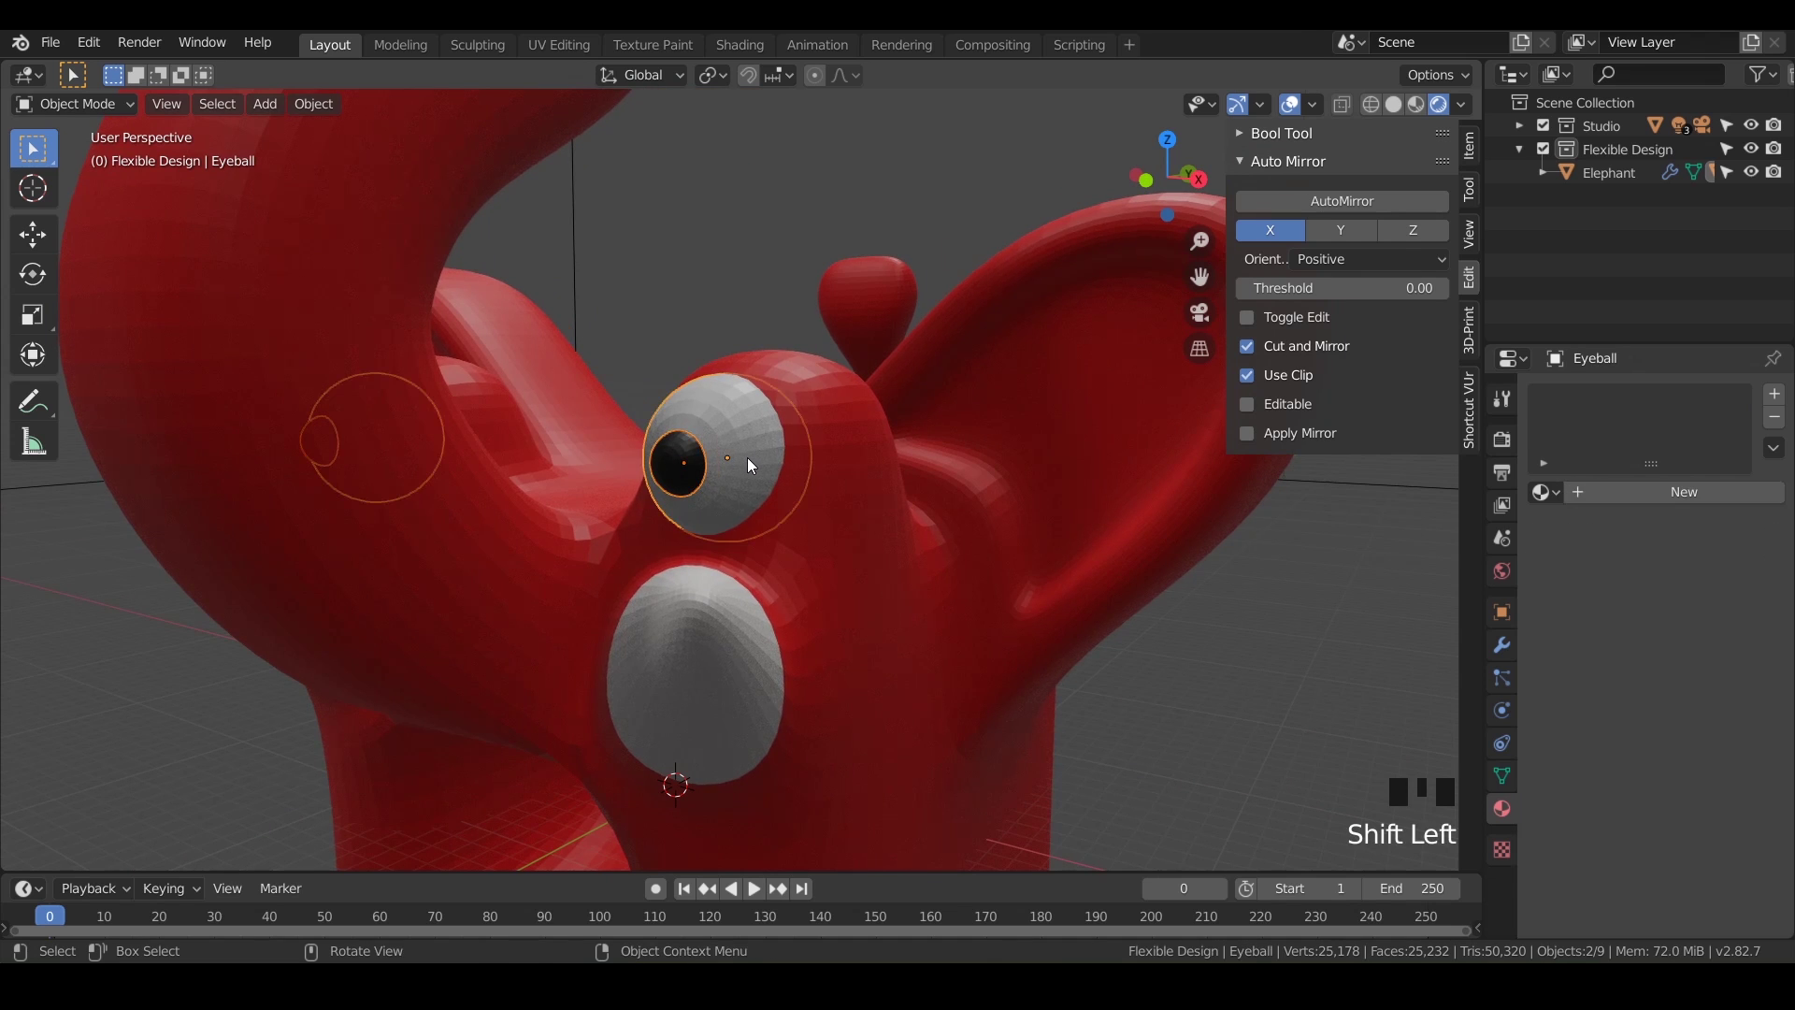
key(ctrl+KP_Add)
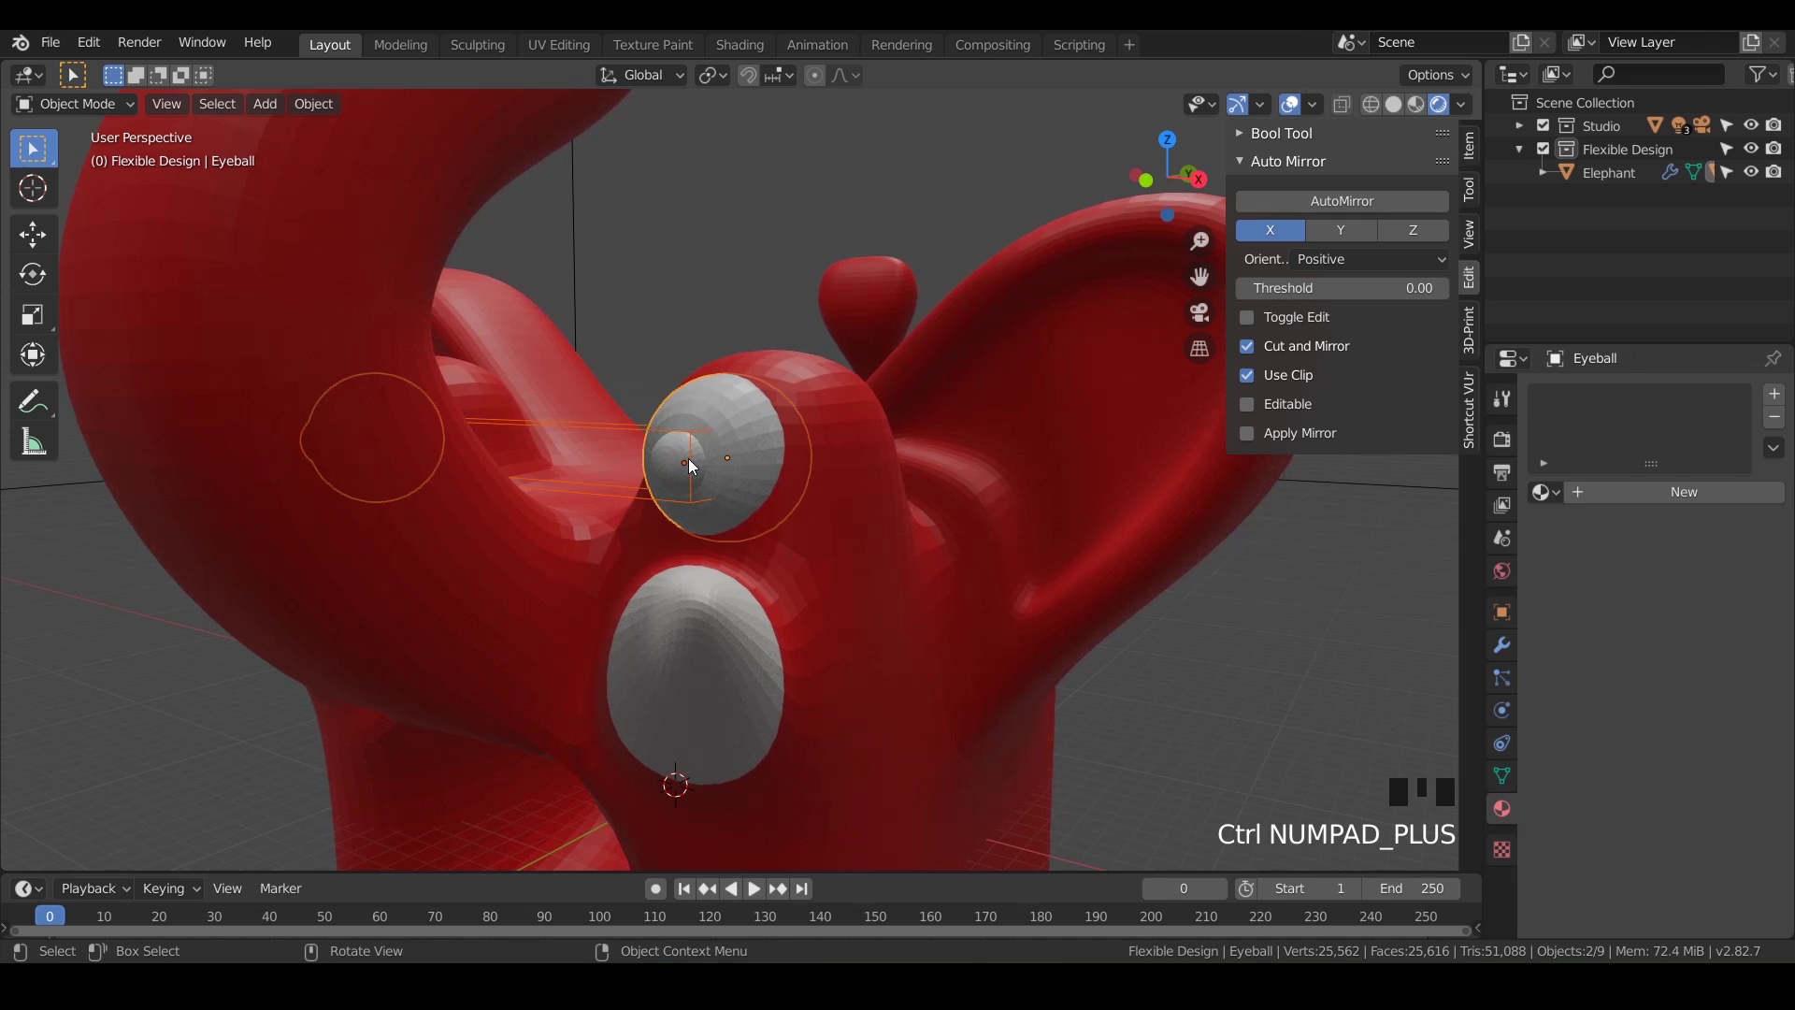
- Join the eyeball to the elephant's body with a Bool Tool Union, using the elephant as the target object
click(617, 430)
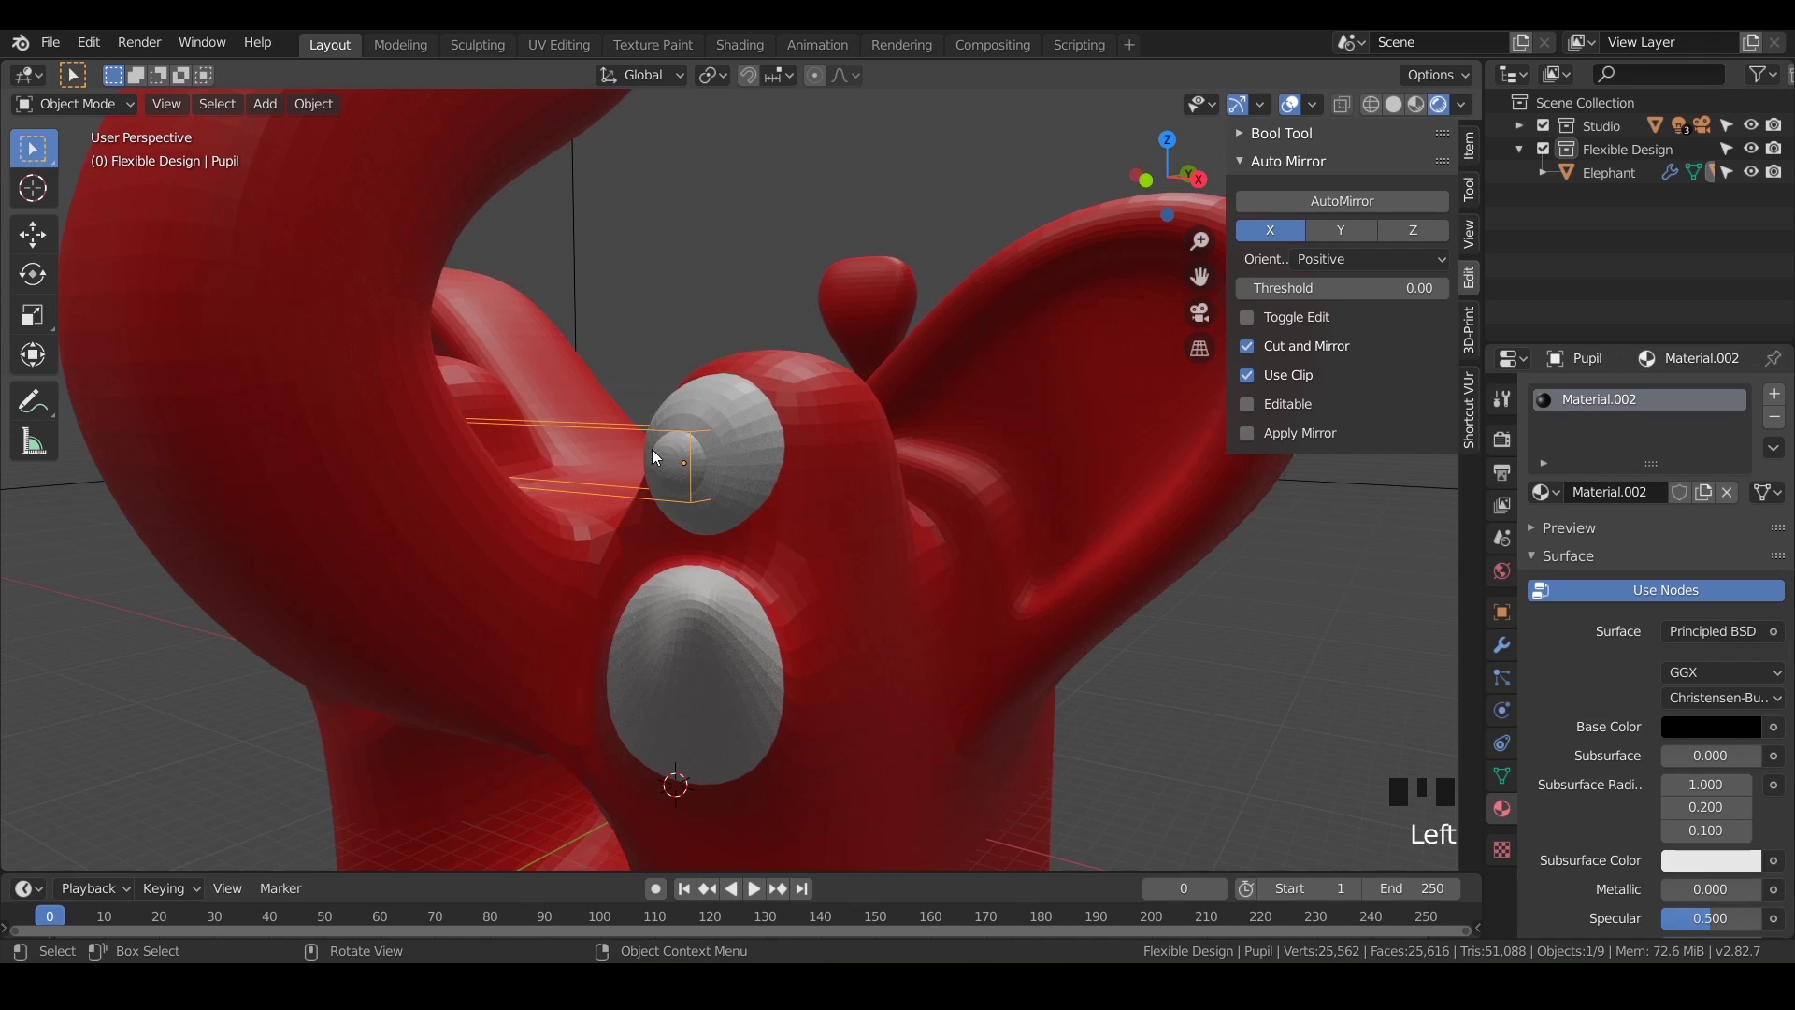
click(748, 438)
shift+click(849, 476)
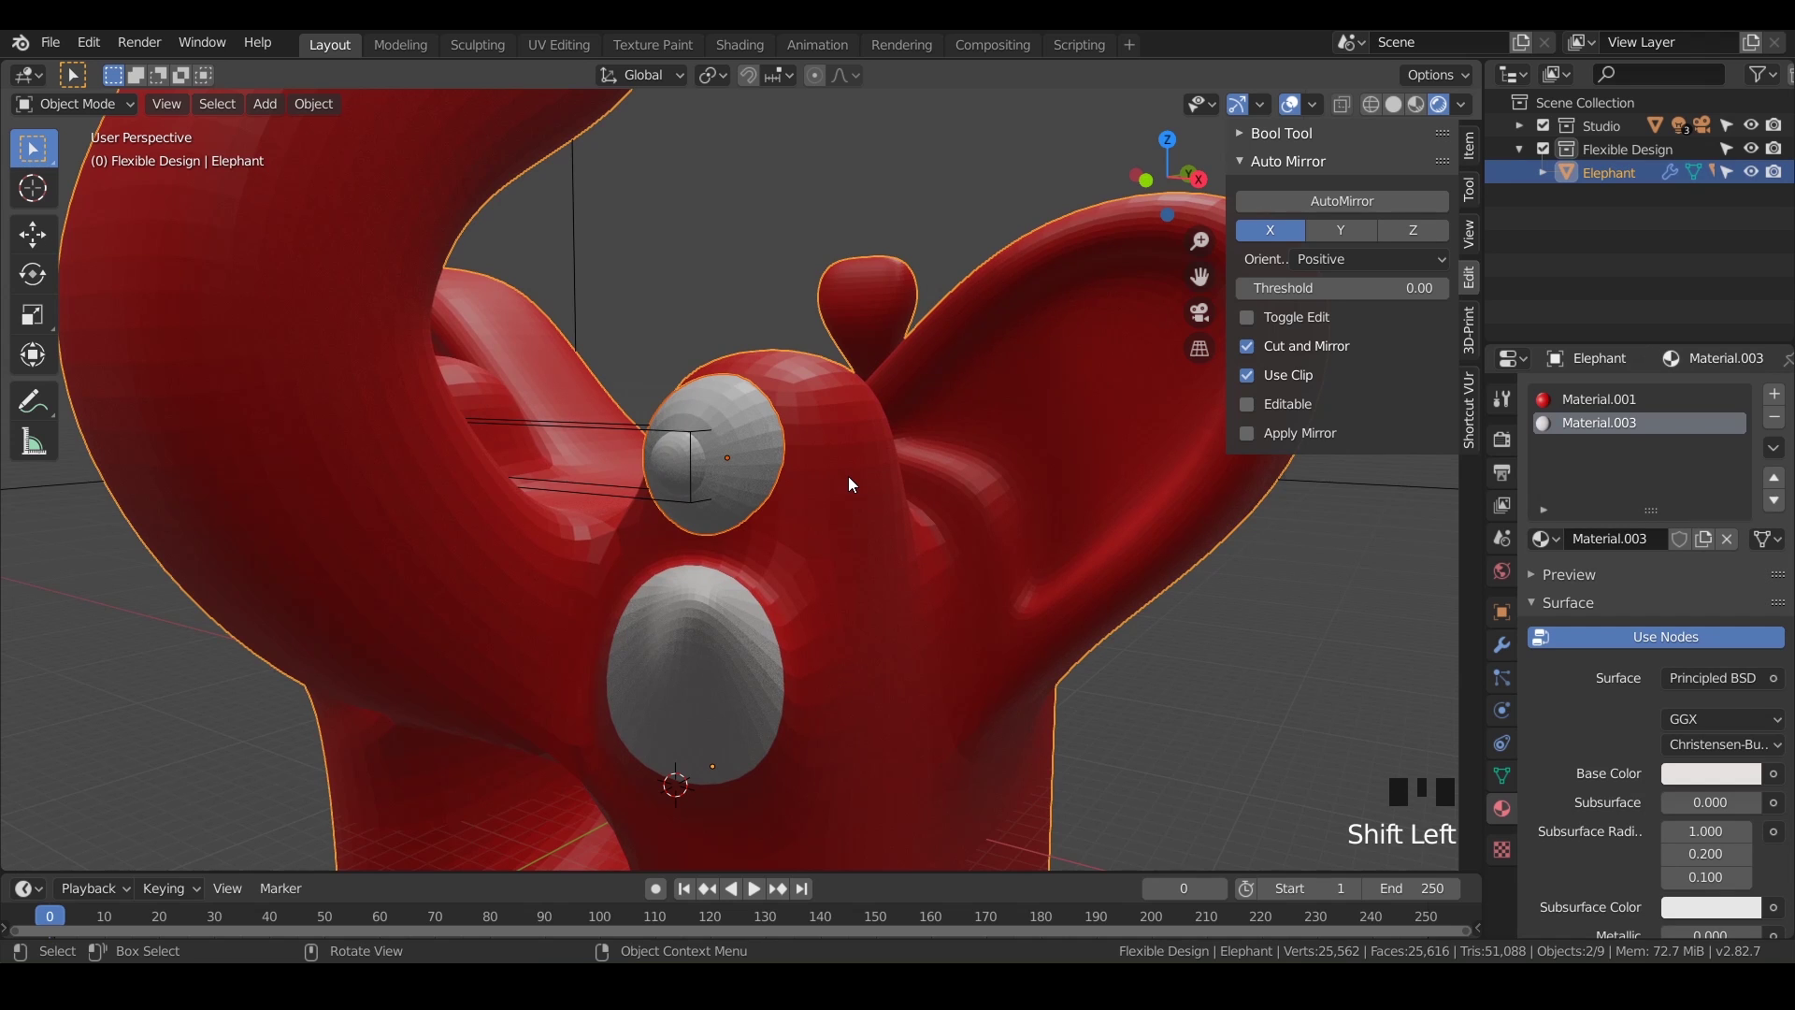
key(ctrl+KP_Add)
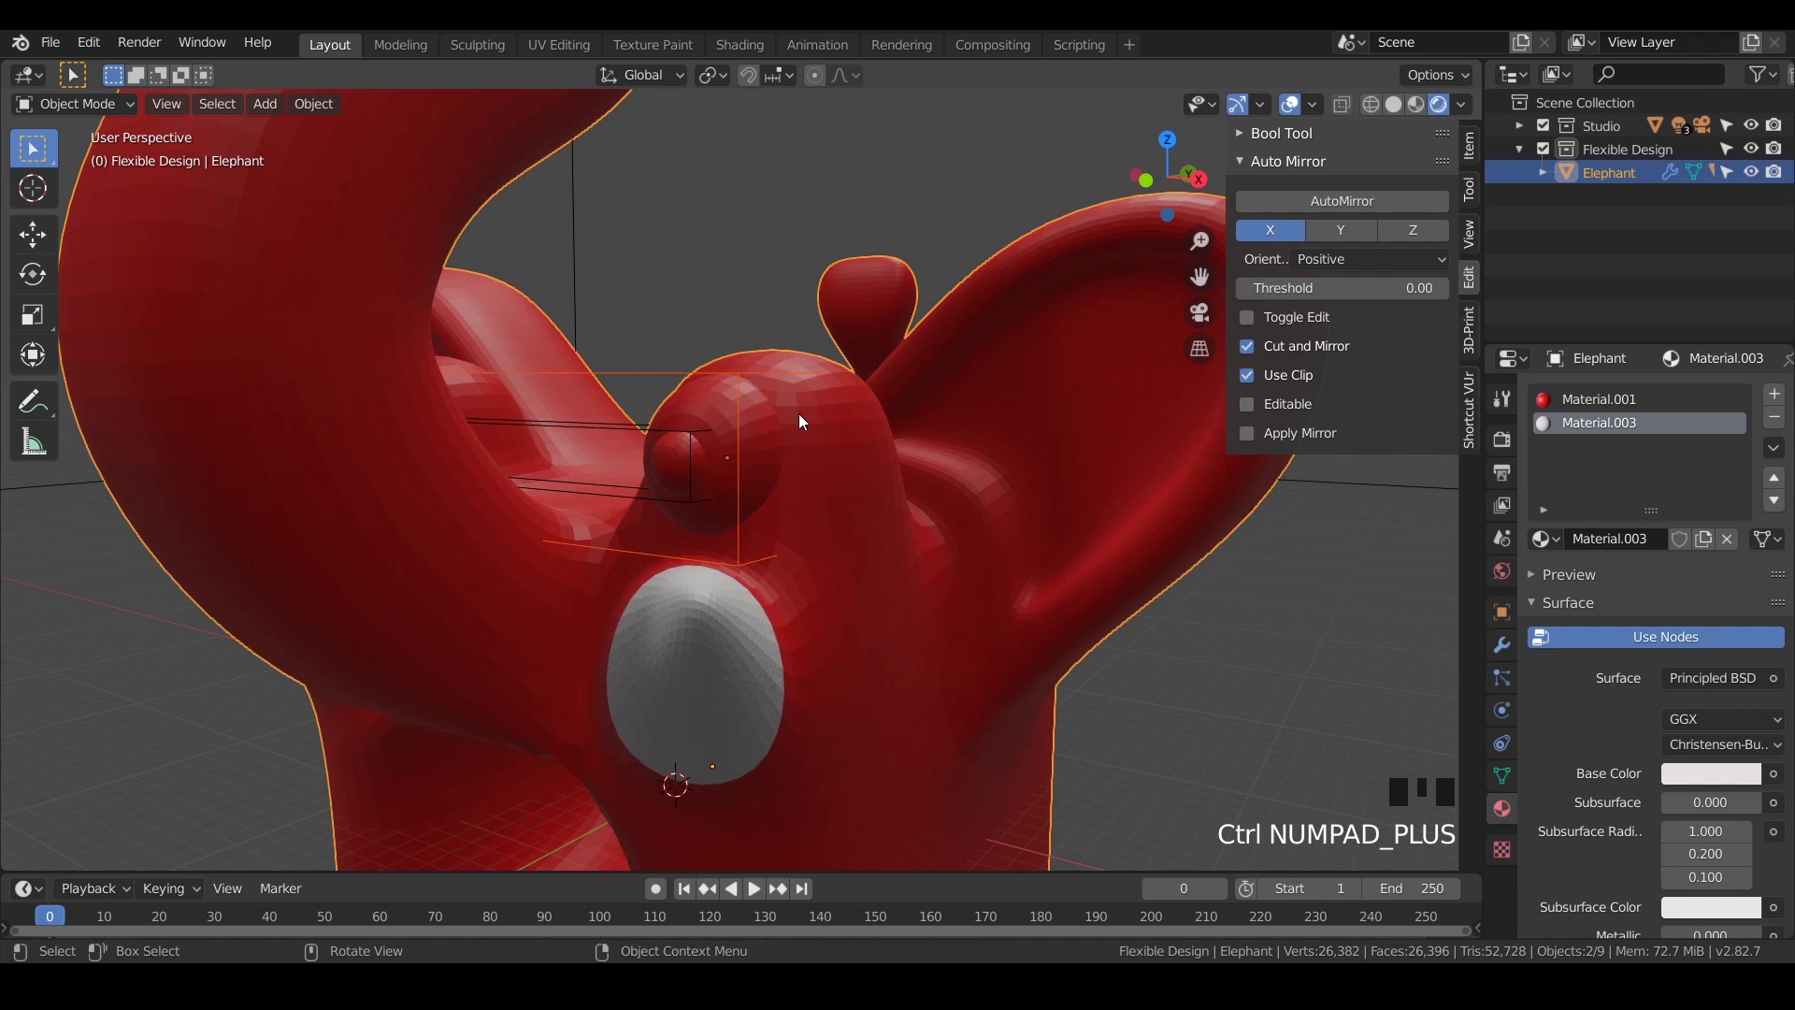
- Remove the white Material.003 slot from the elephant
scroll(906, 469, down, 2)
shift+middle_drag(906, 469, 984, 350)
middle_drag(883, 425, 825, 419)
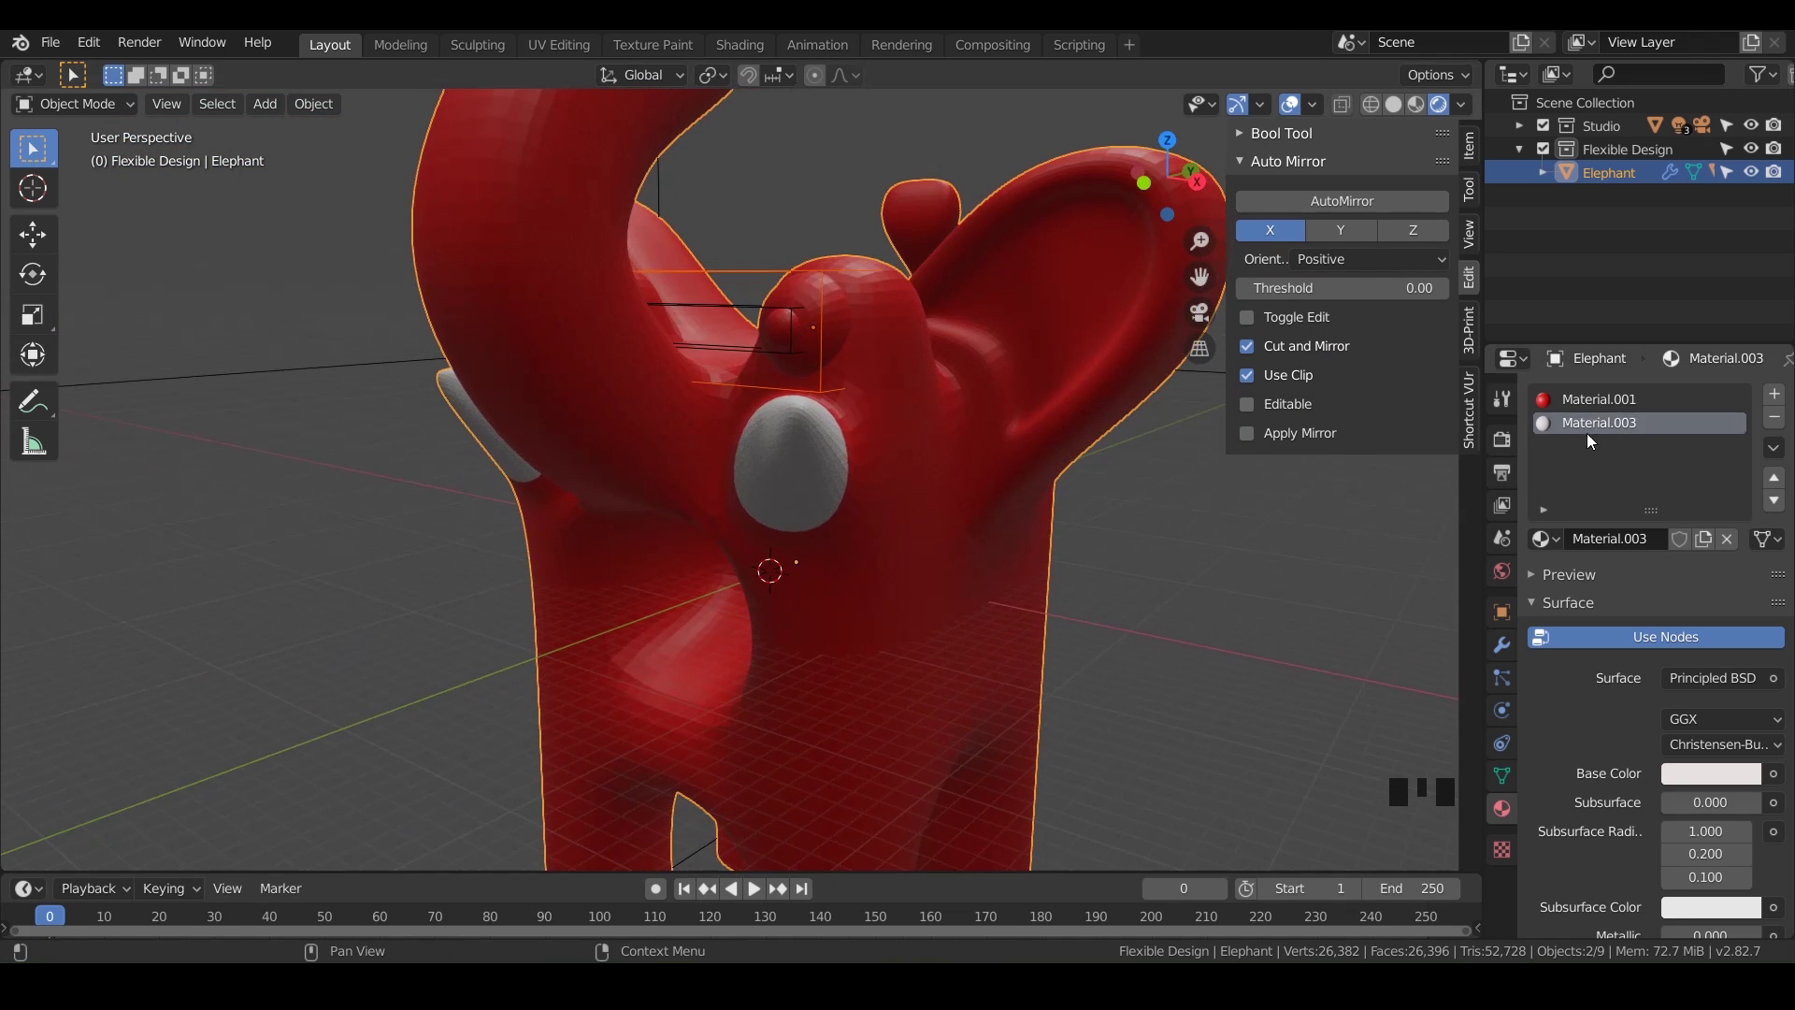
click(1776, 420)
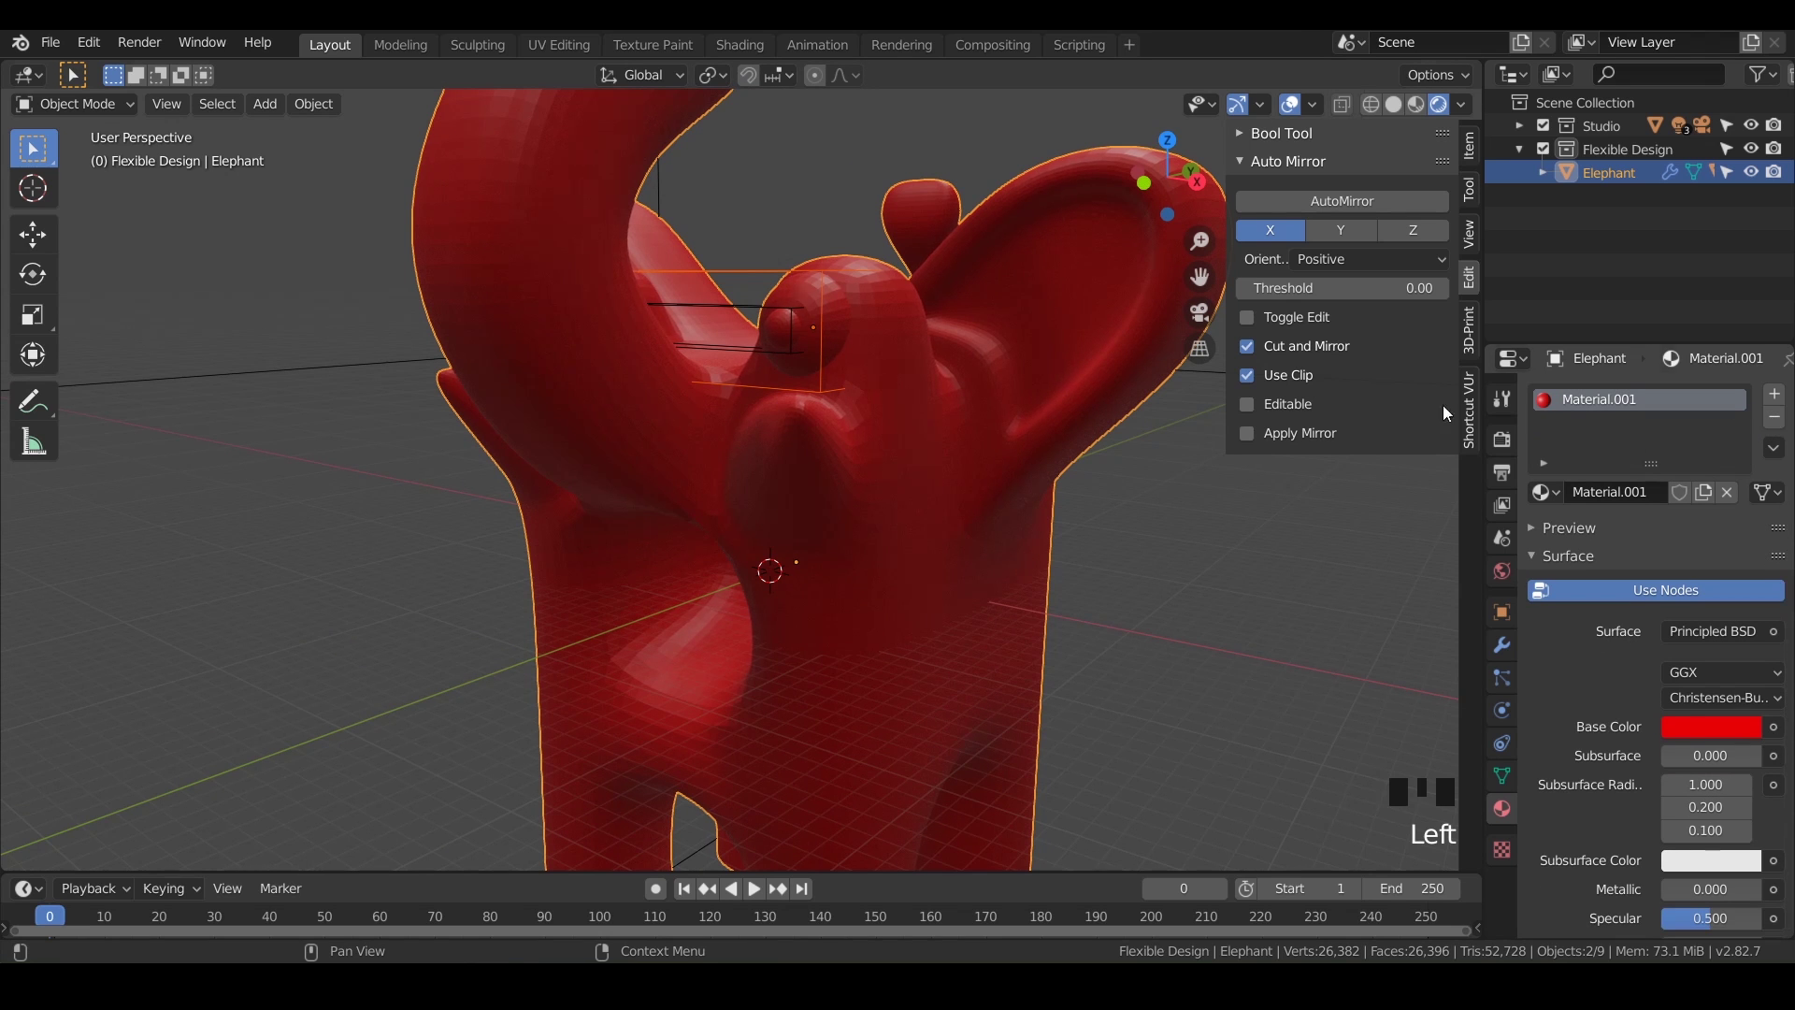
- Run all of the 3D-Print checks on the elephant
middle_drag(881, 596, 821, 591)
scroll(906, 676, down, 4)
click(837, 591)
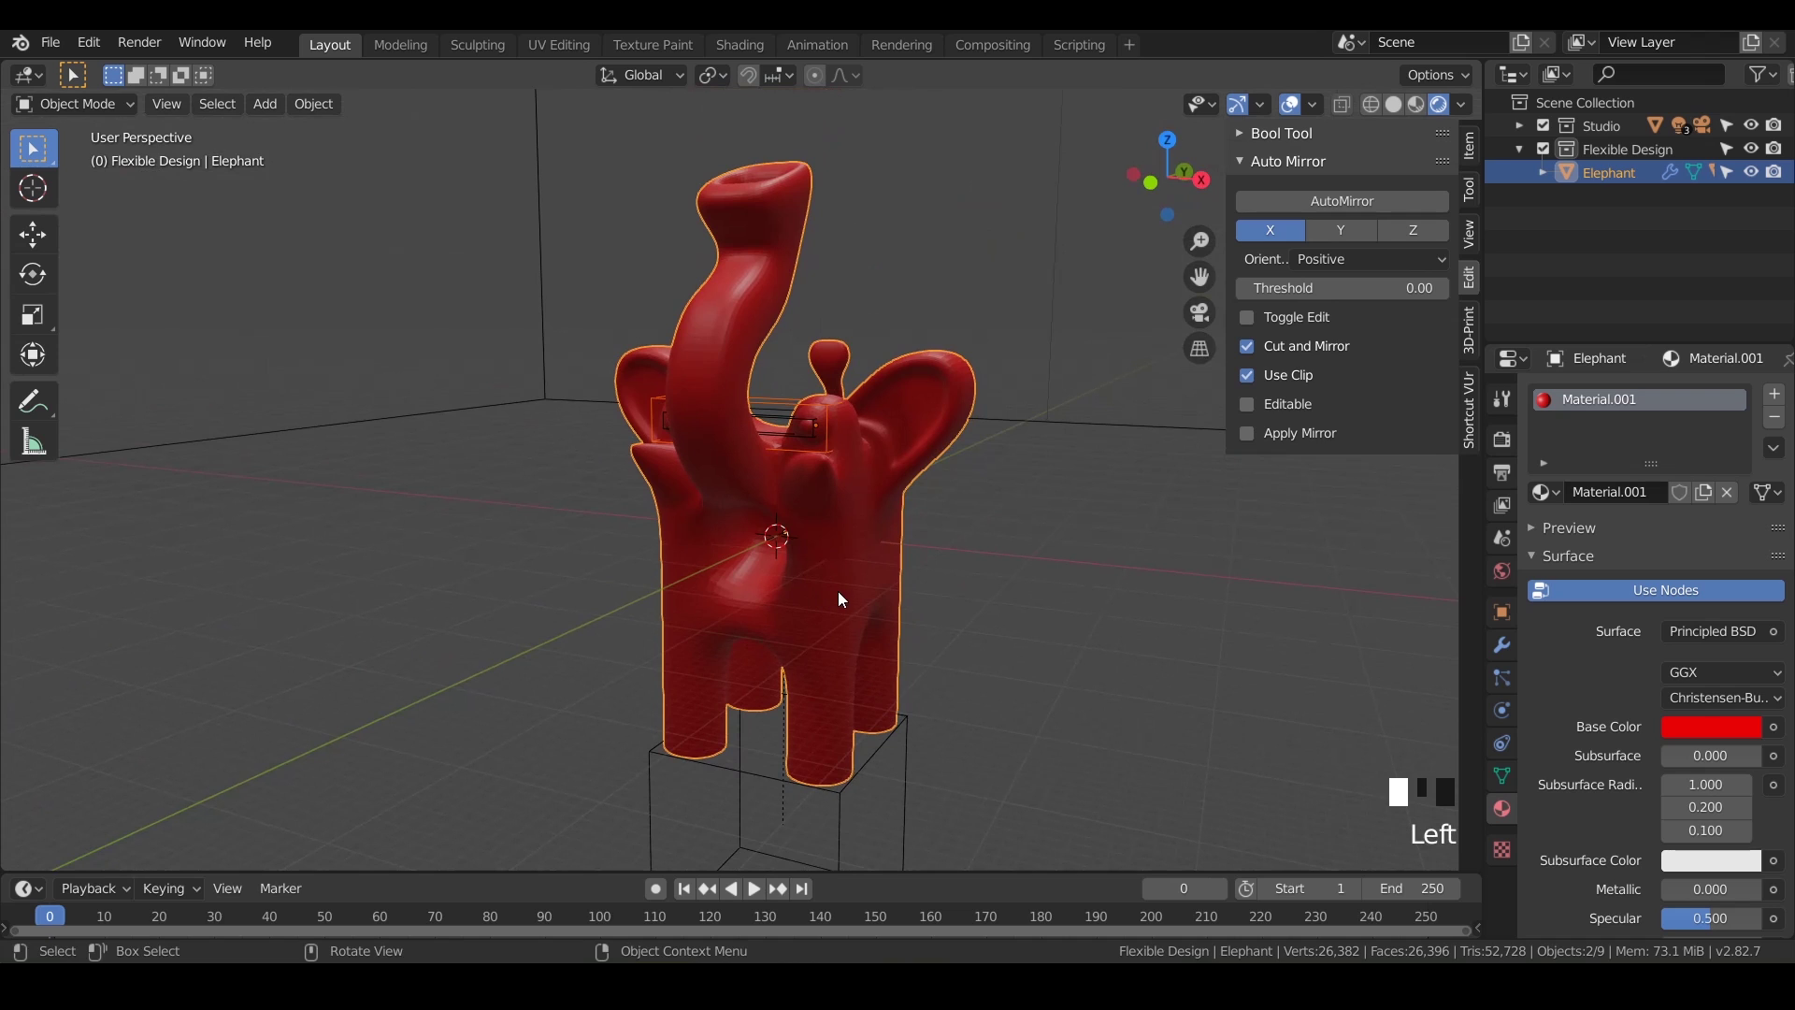
click(1470, 346)
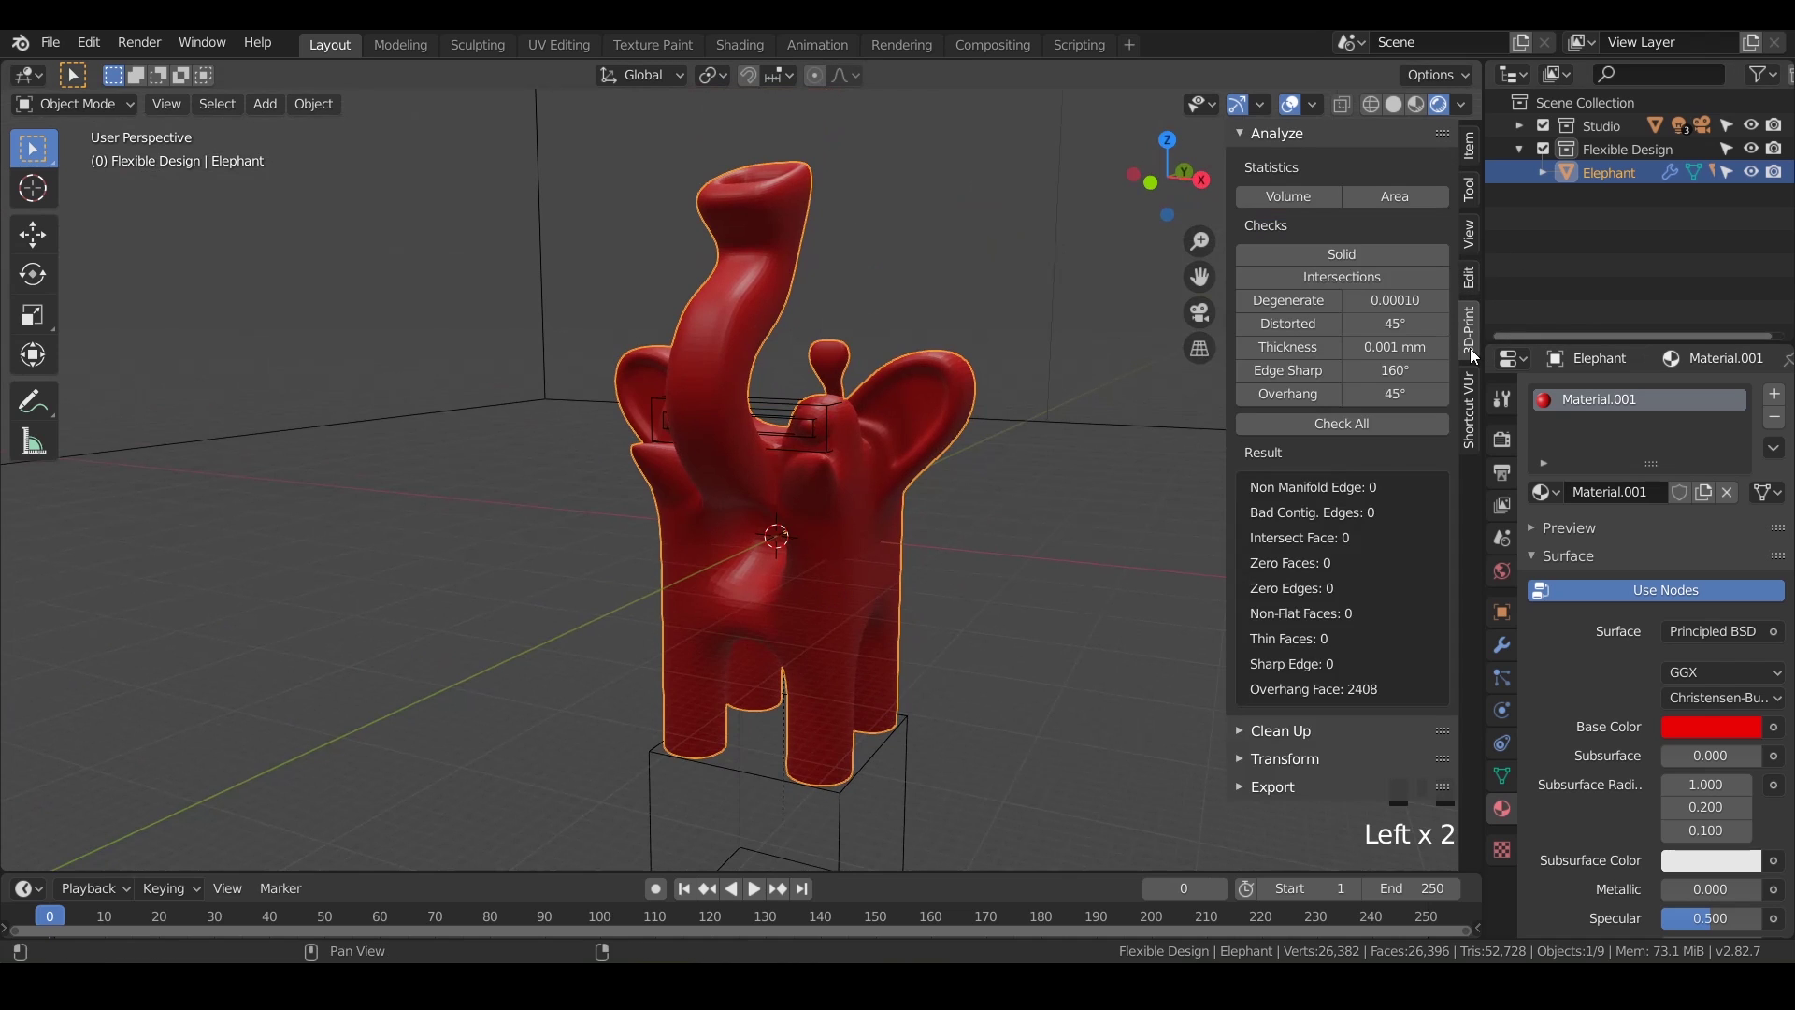
click(1383, 426)
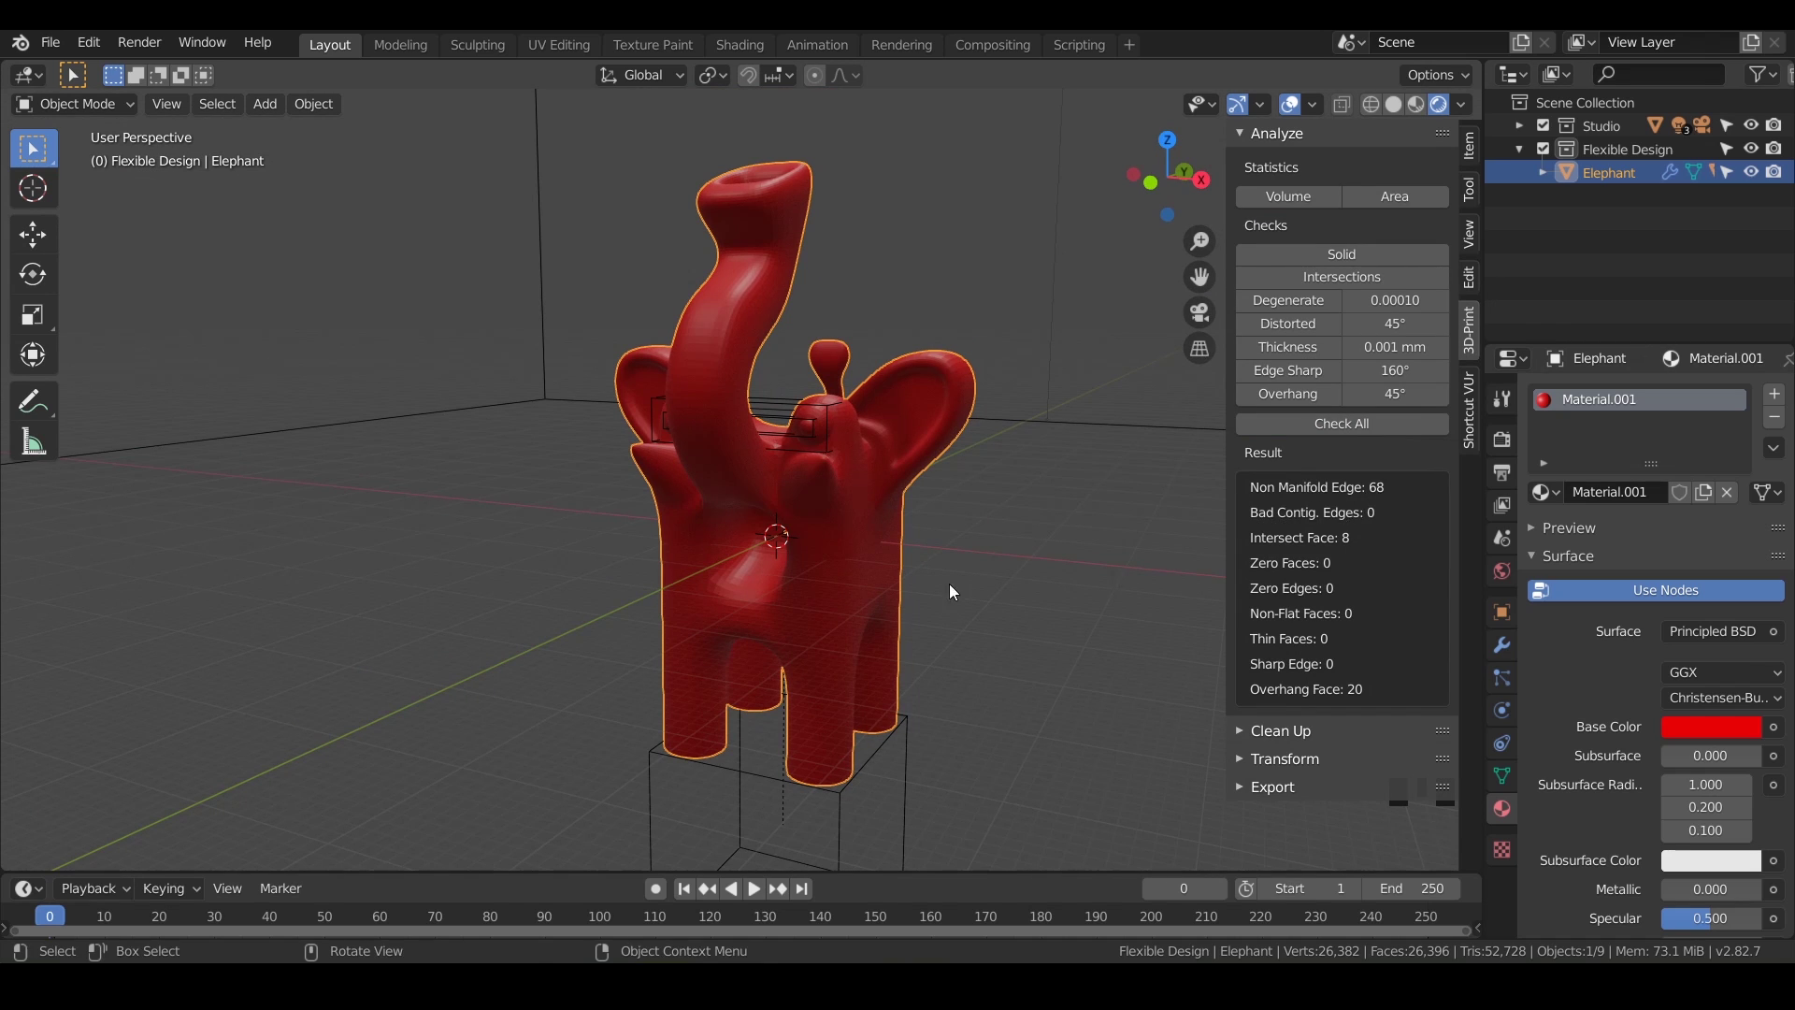
- Enter Edit Mode on the elephant and select the non-manifold edges listed in the check results
key(Tab)
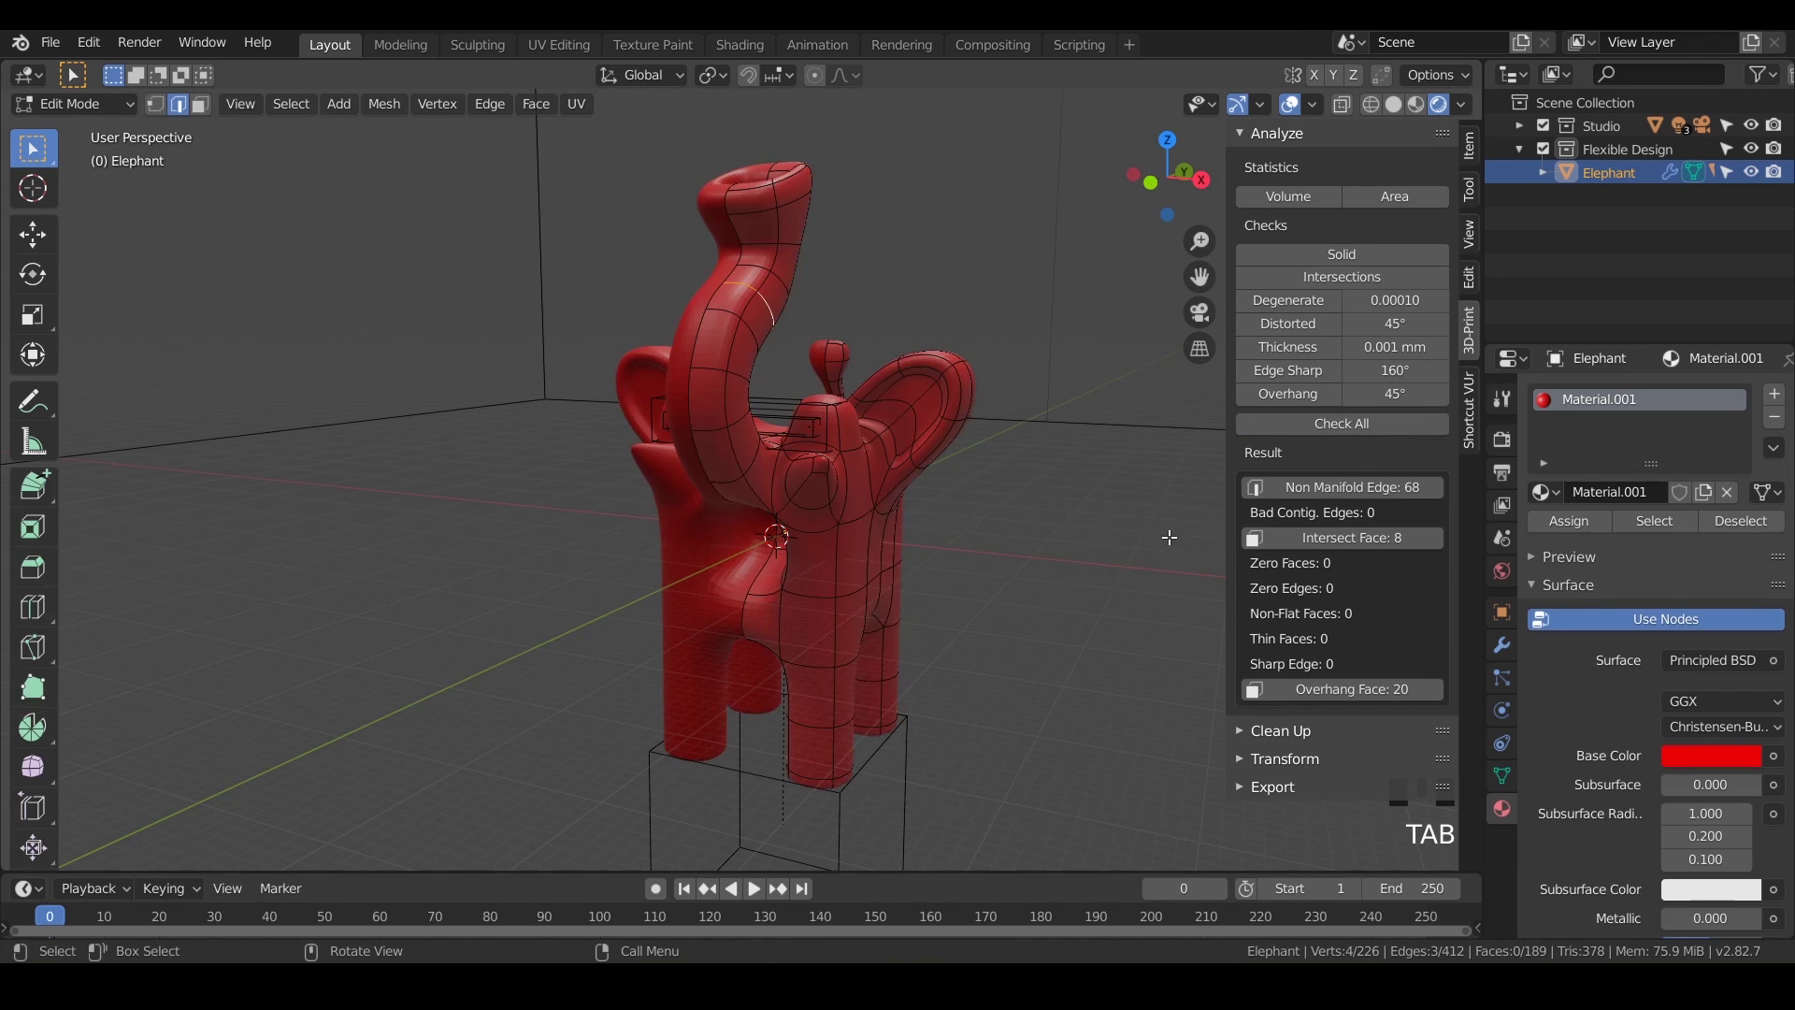
click(1319, 488)
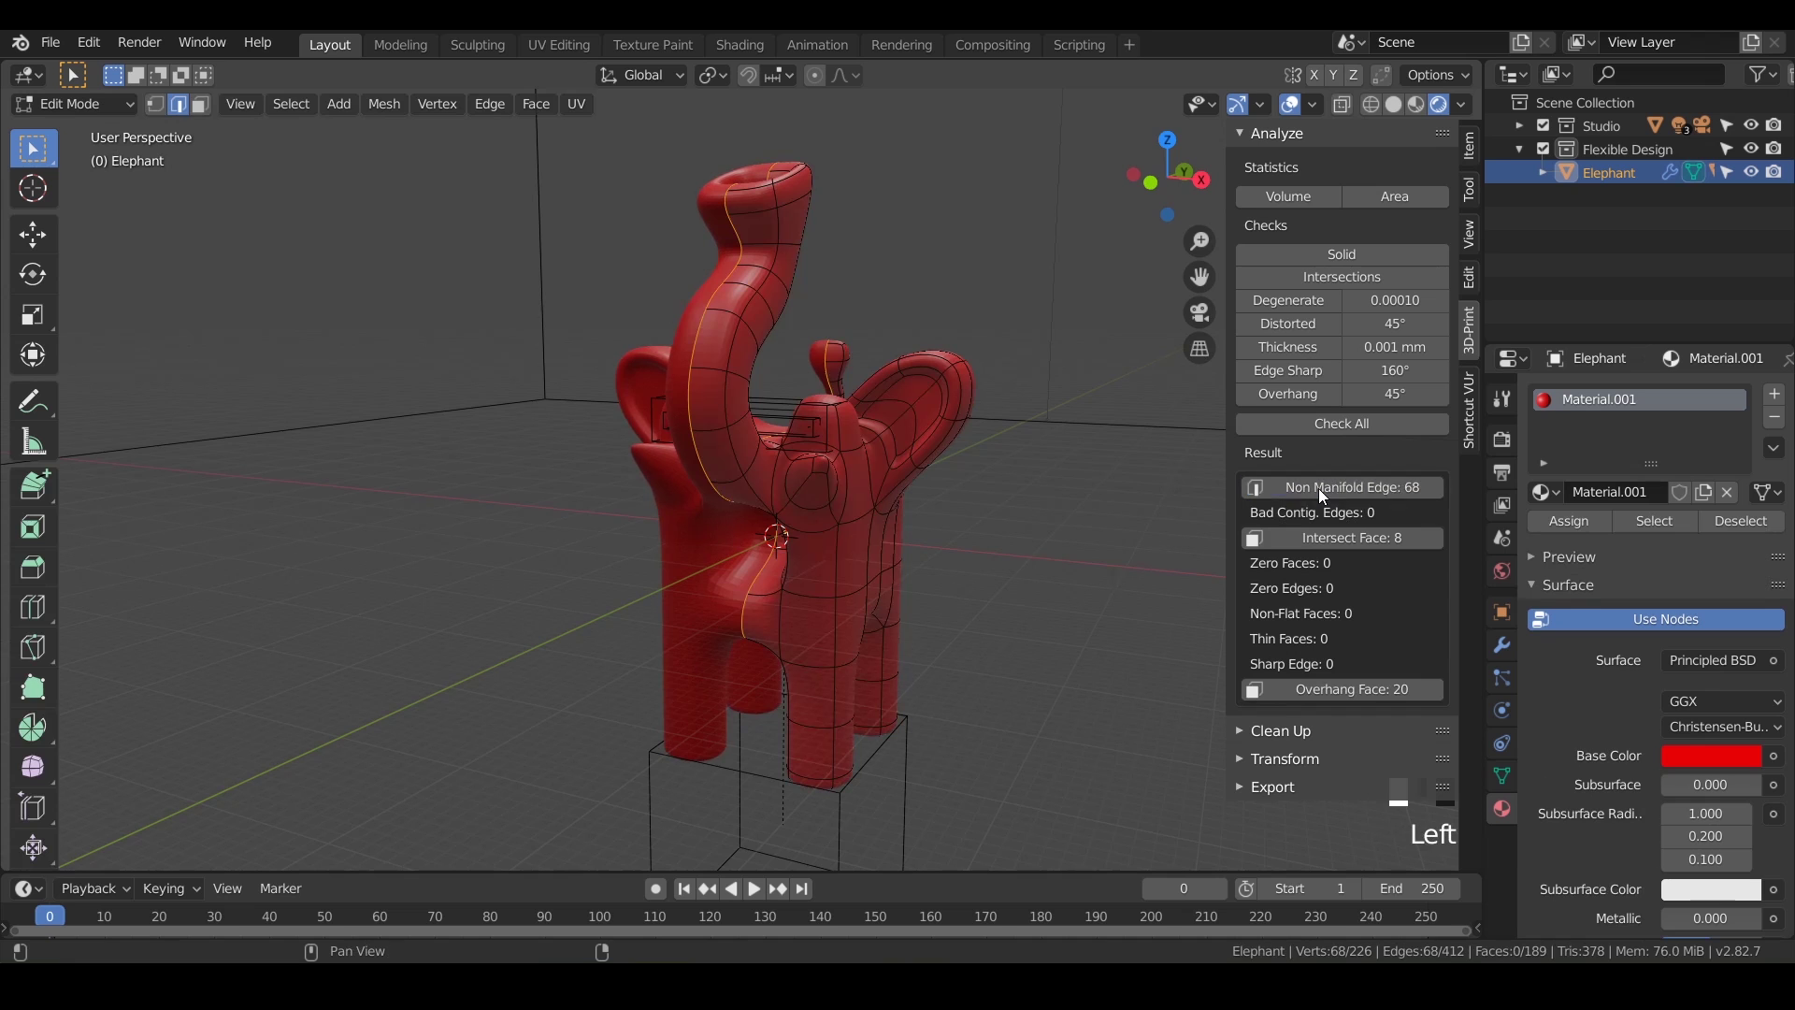
middle_drag(776, 580, 869, 552)
- Temporarily hide the Mirror modifier in the viewport to inspect the non-manifold edges along the centre seam, and show it again
click(1502, 647)
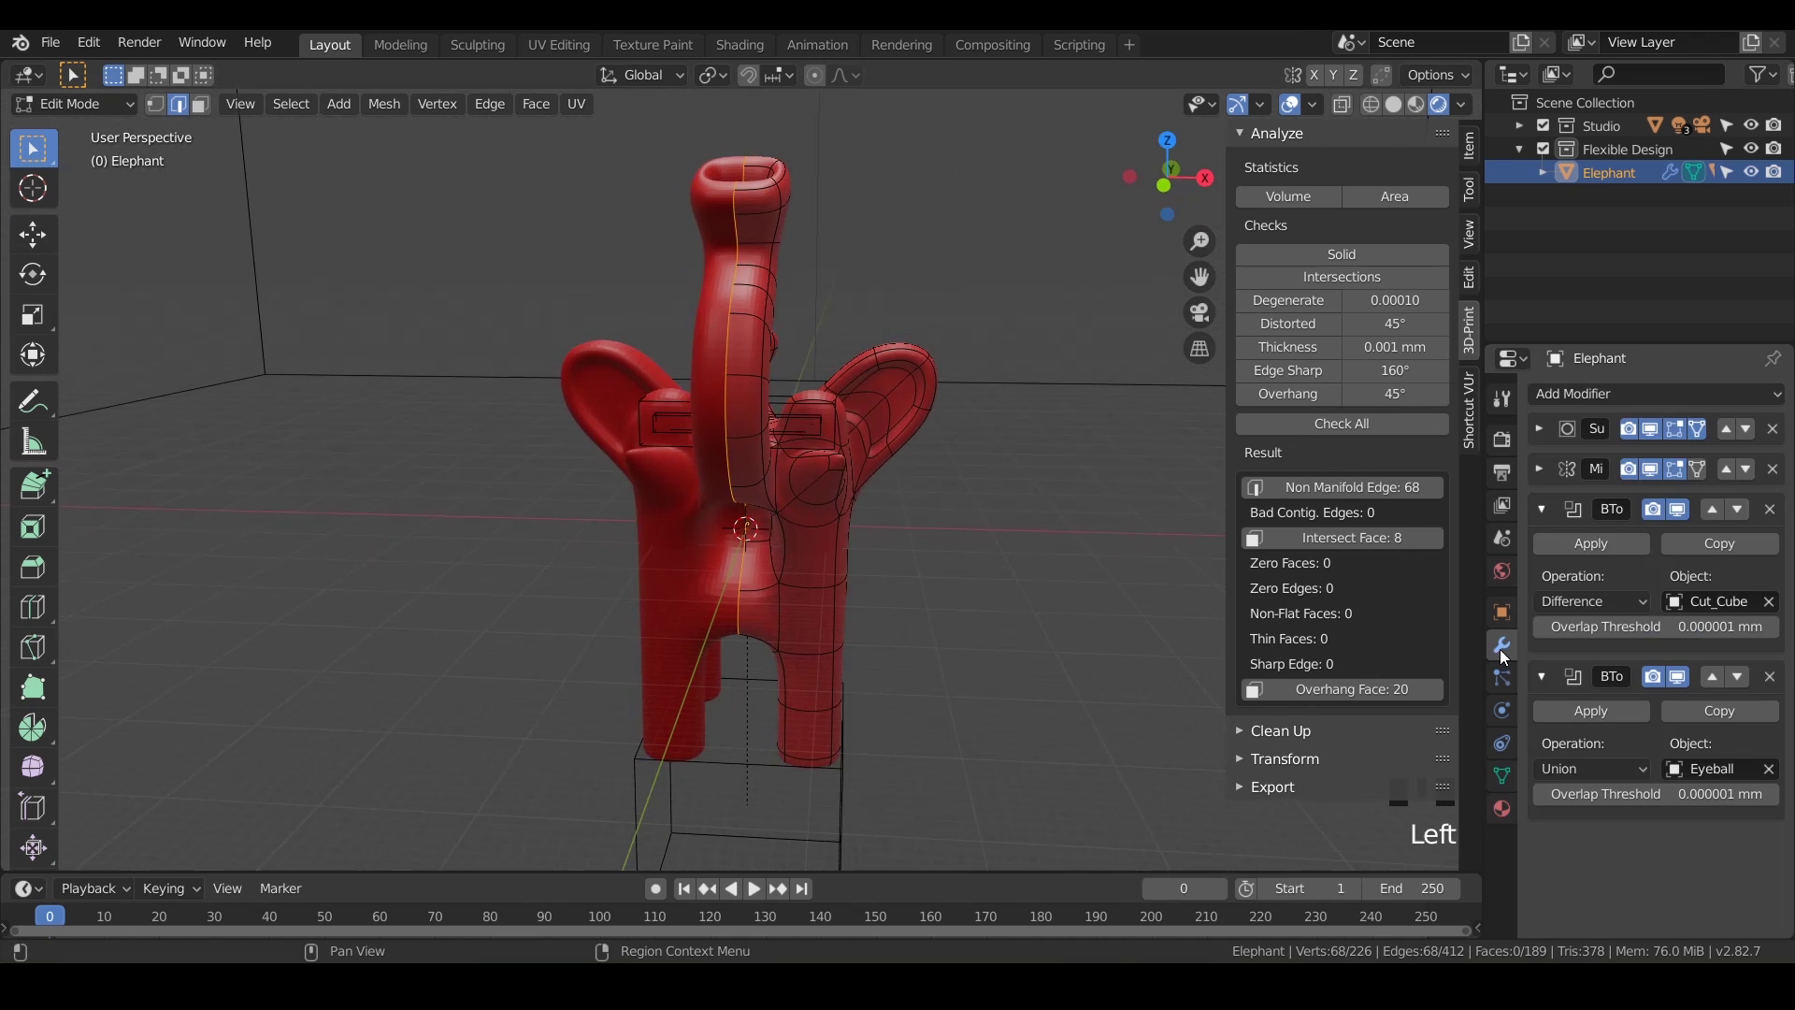
click(1542, 510)
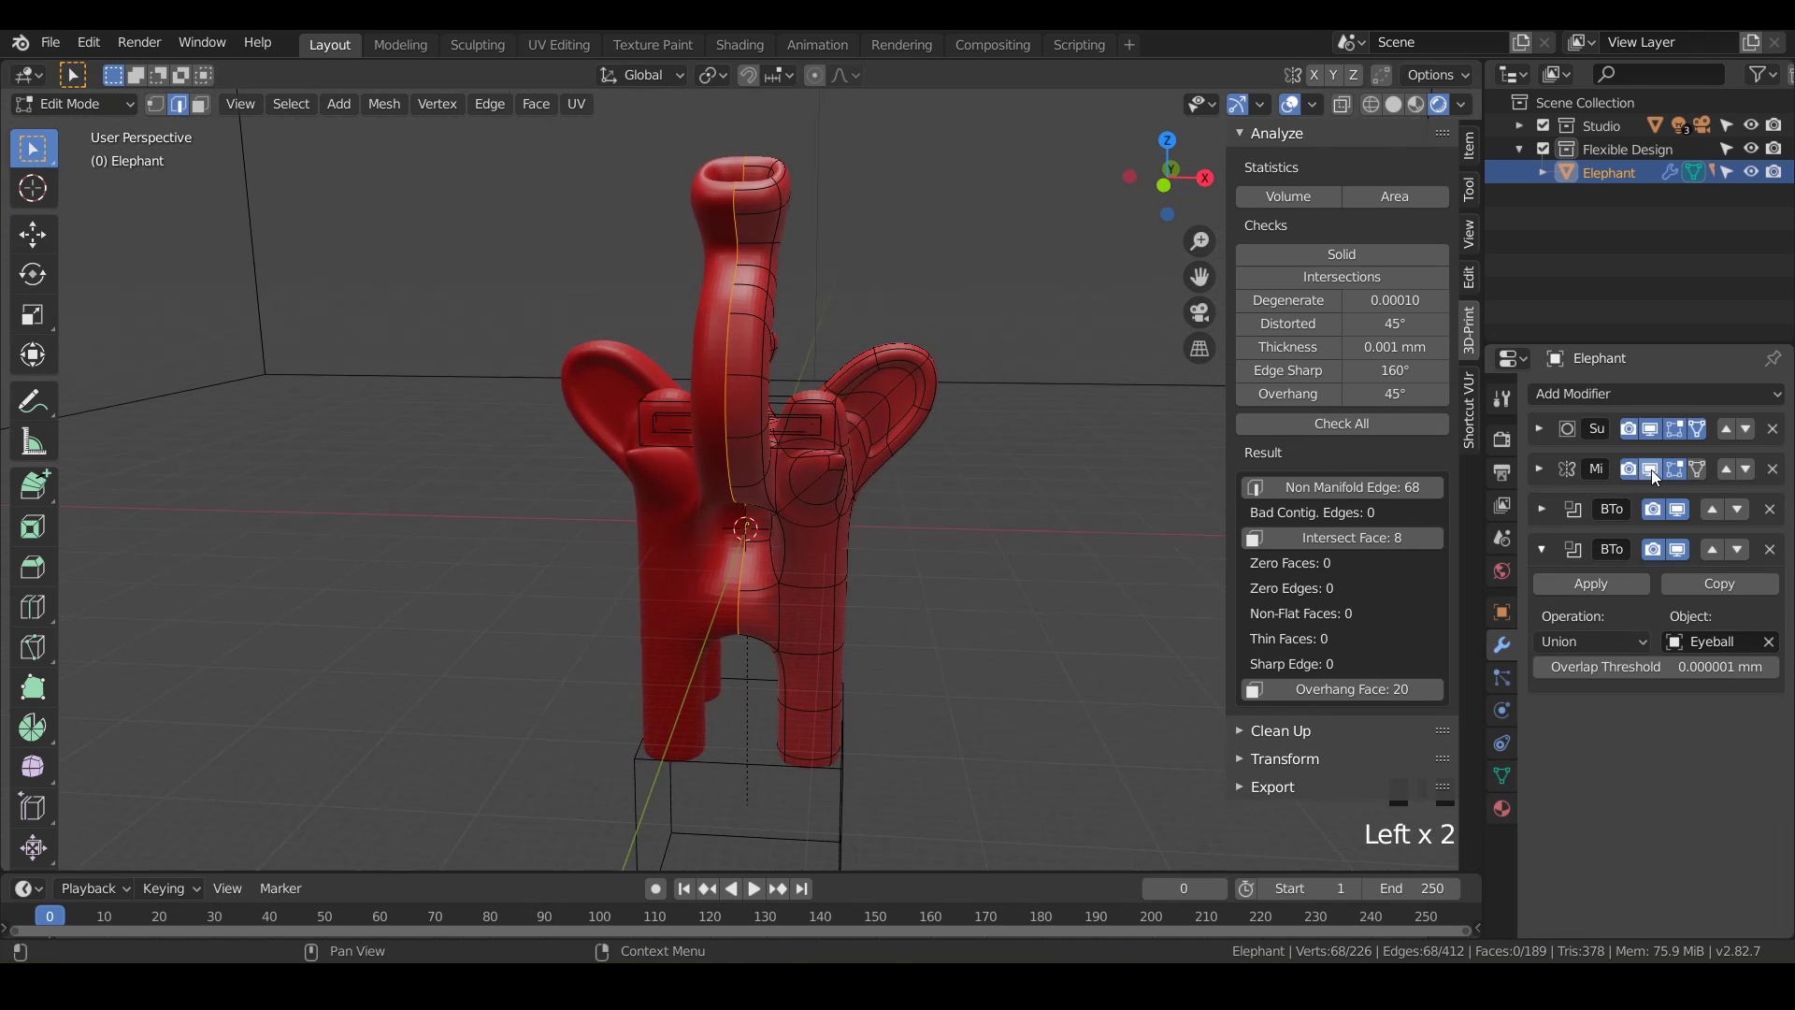
click(1651, 470)
middle_drag(823, 561, 1020, 537)
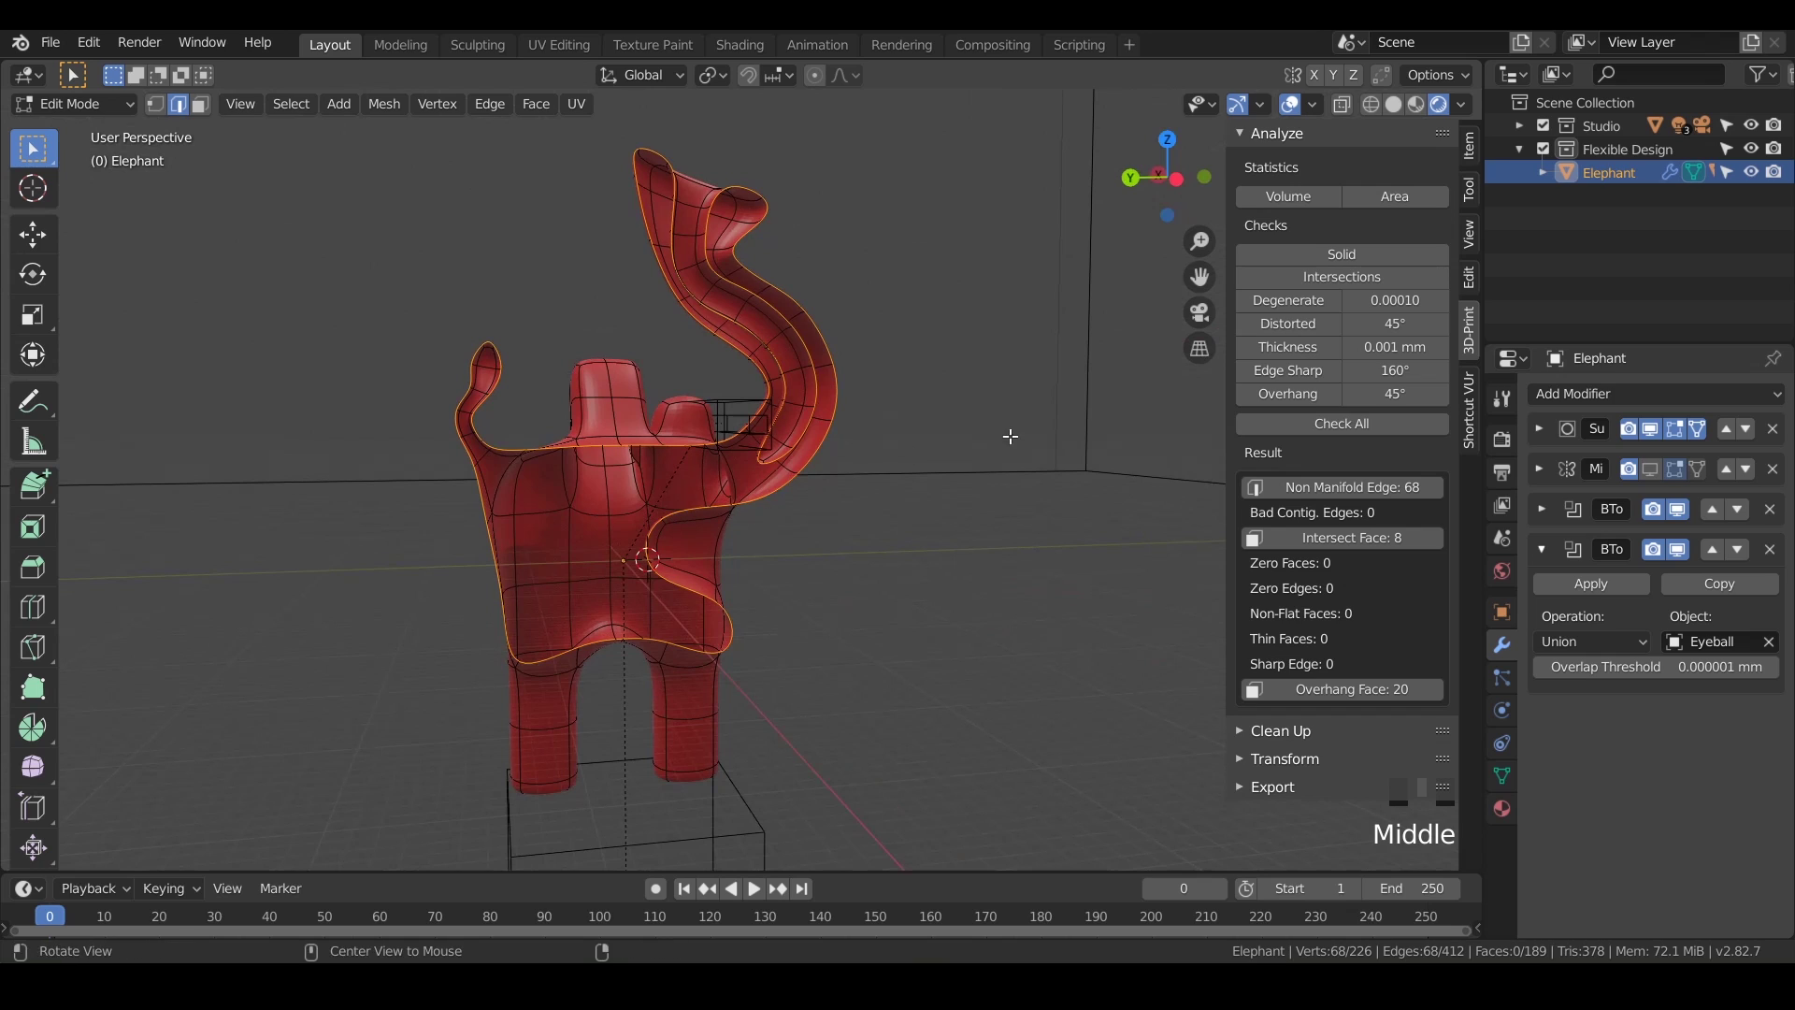
middle_drag(661, 521, 487, 570)
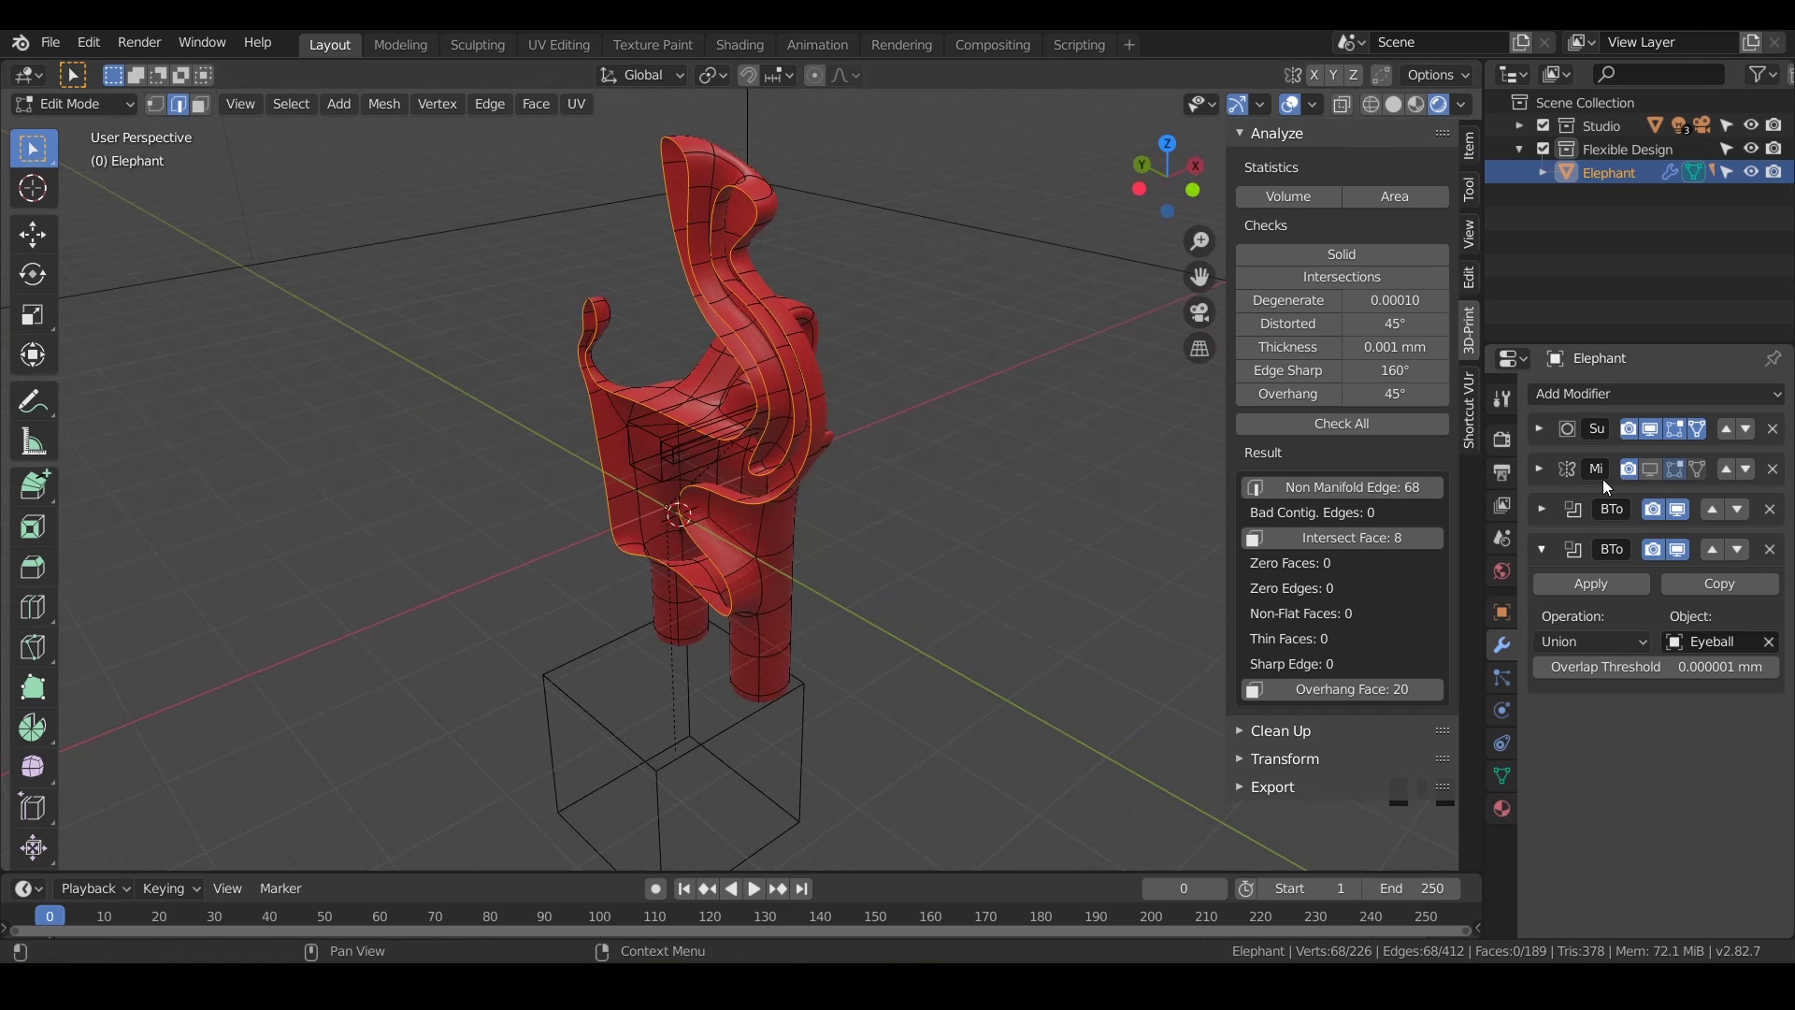
click(1651, 470)
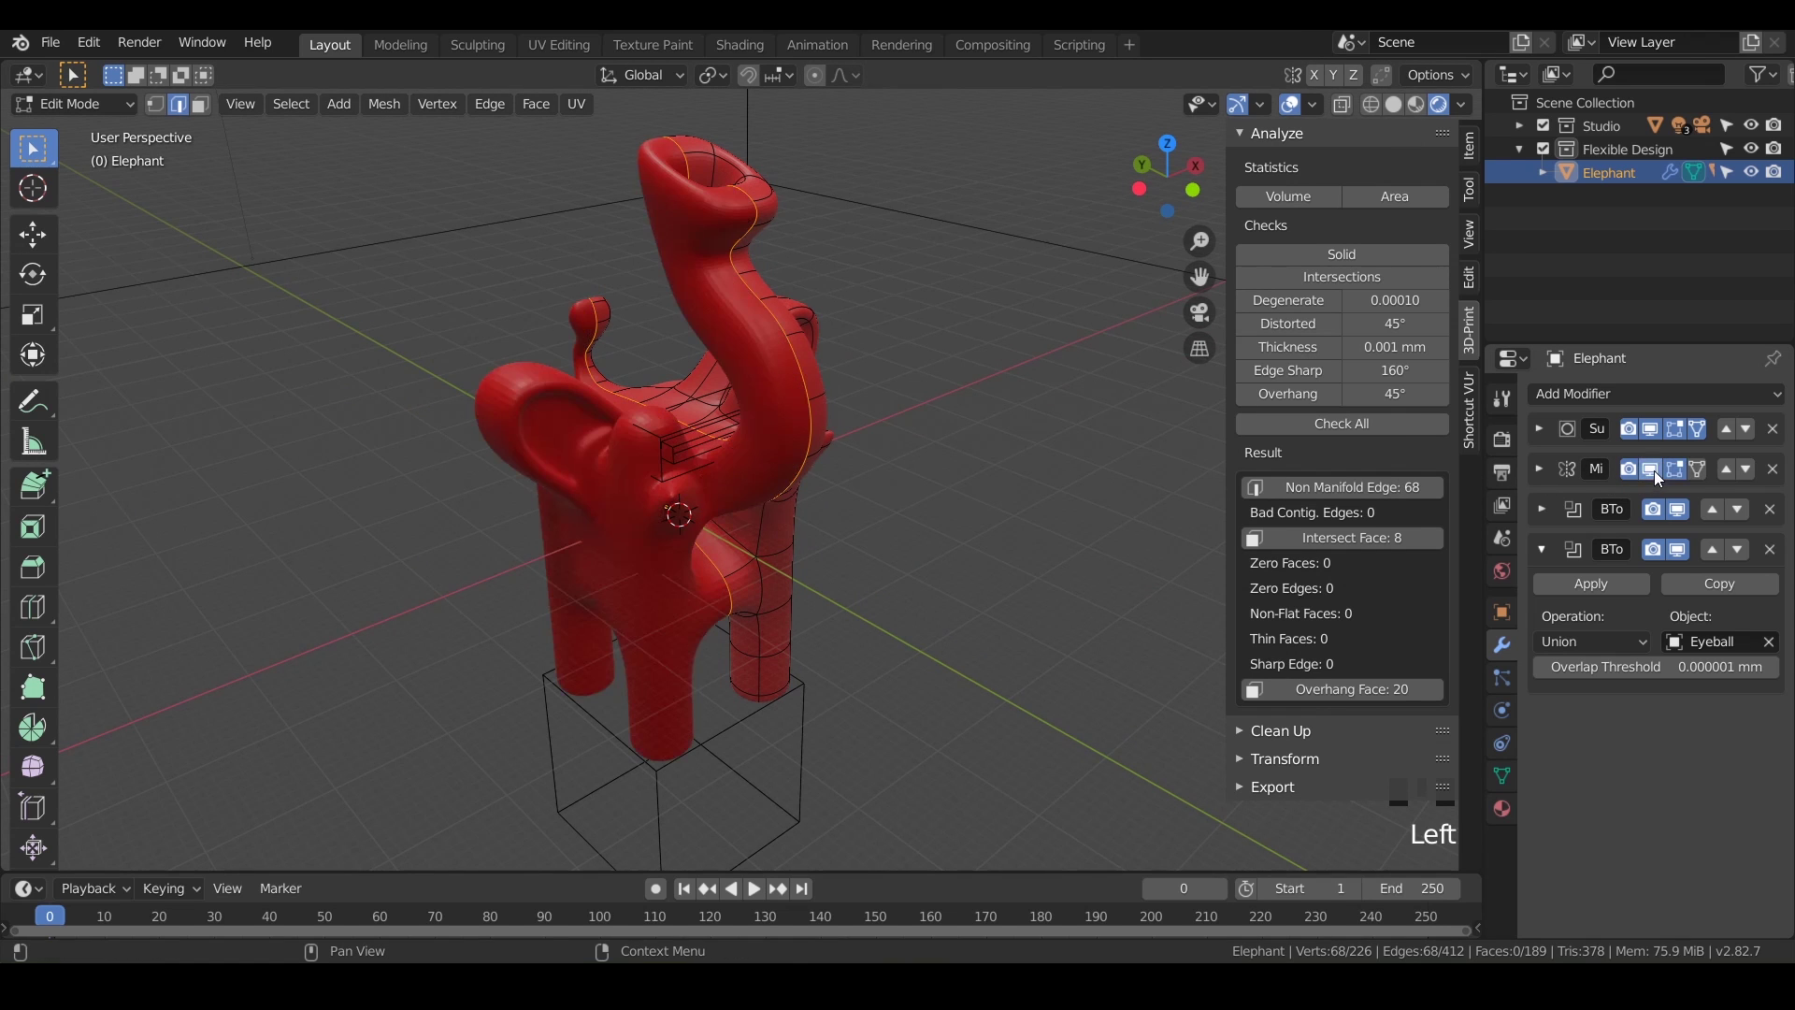
- Select the intersecting faces from the check results and examine them between the eye bump and the ear
click(1390, 539)
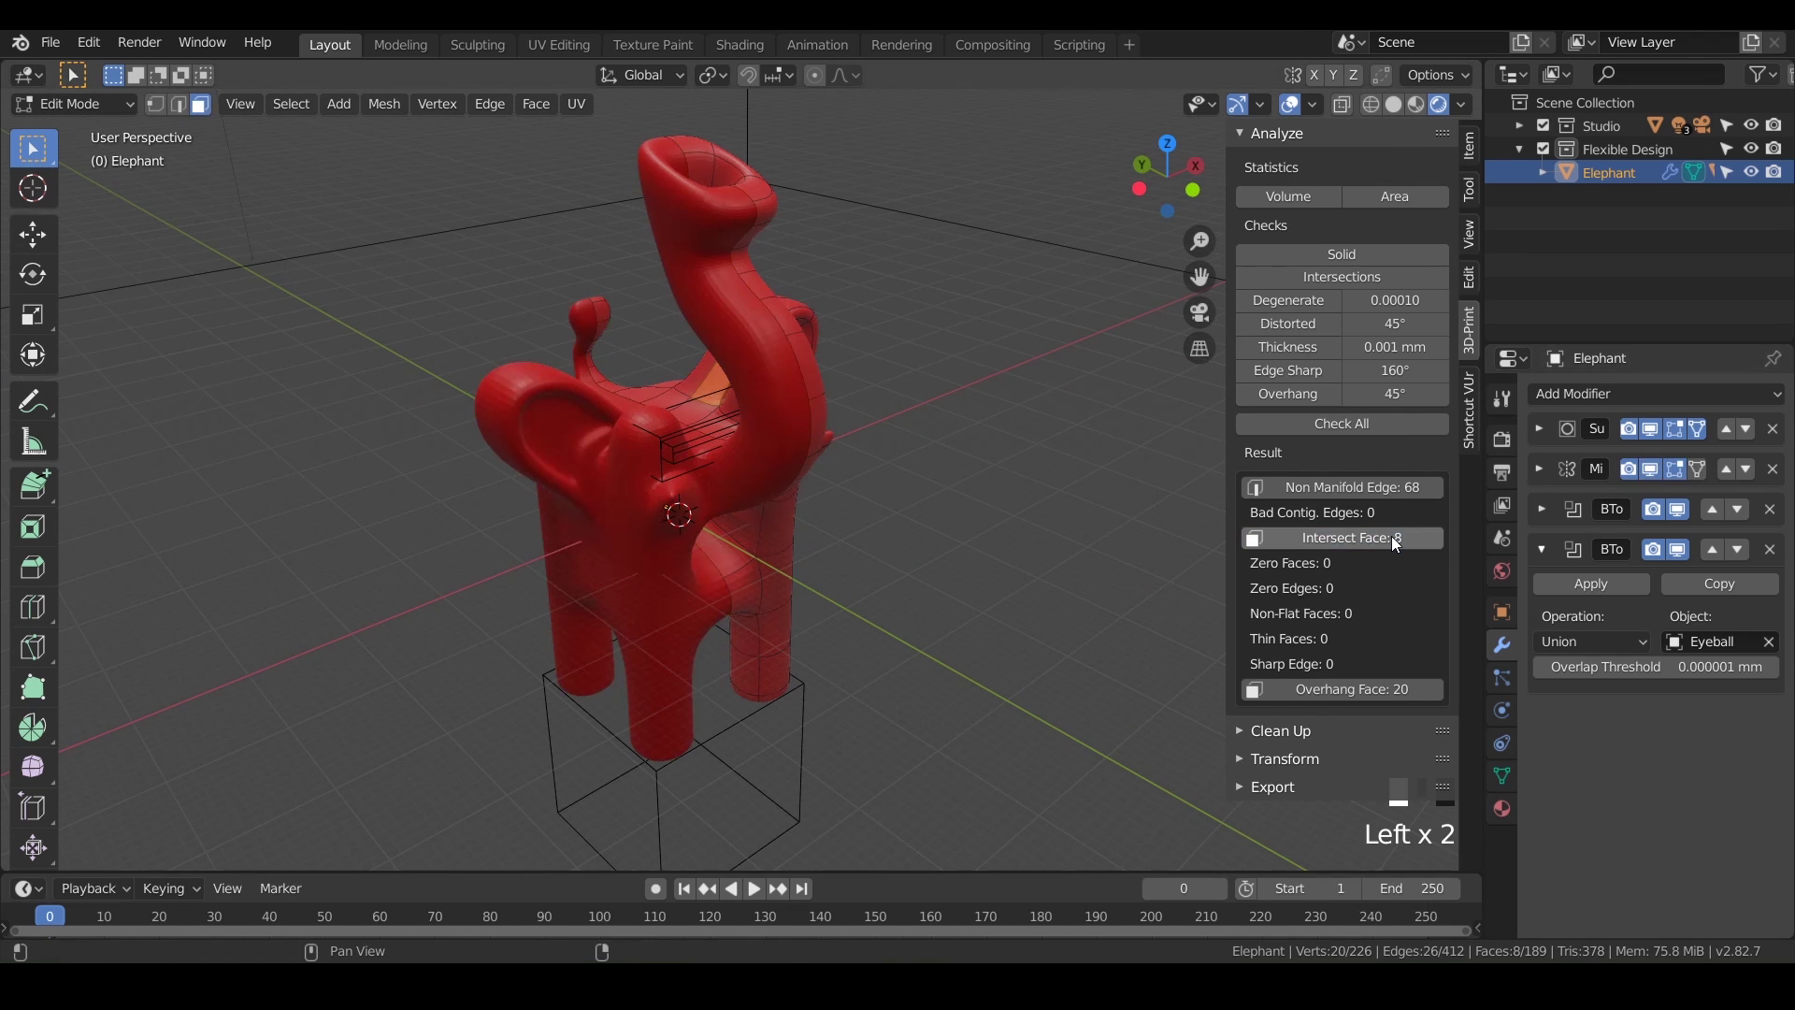
middle_drag(804, 561, 661, 509)
scroll(766, 610, up, 3)
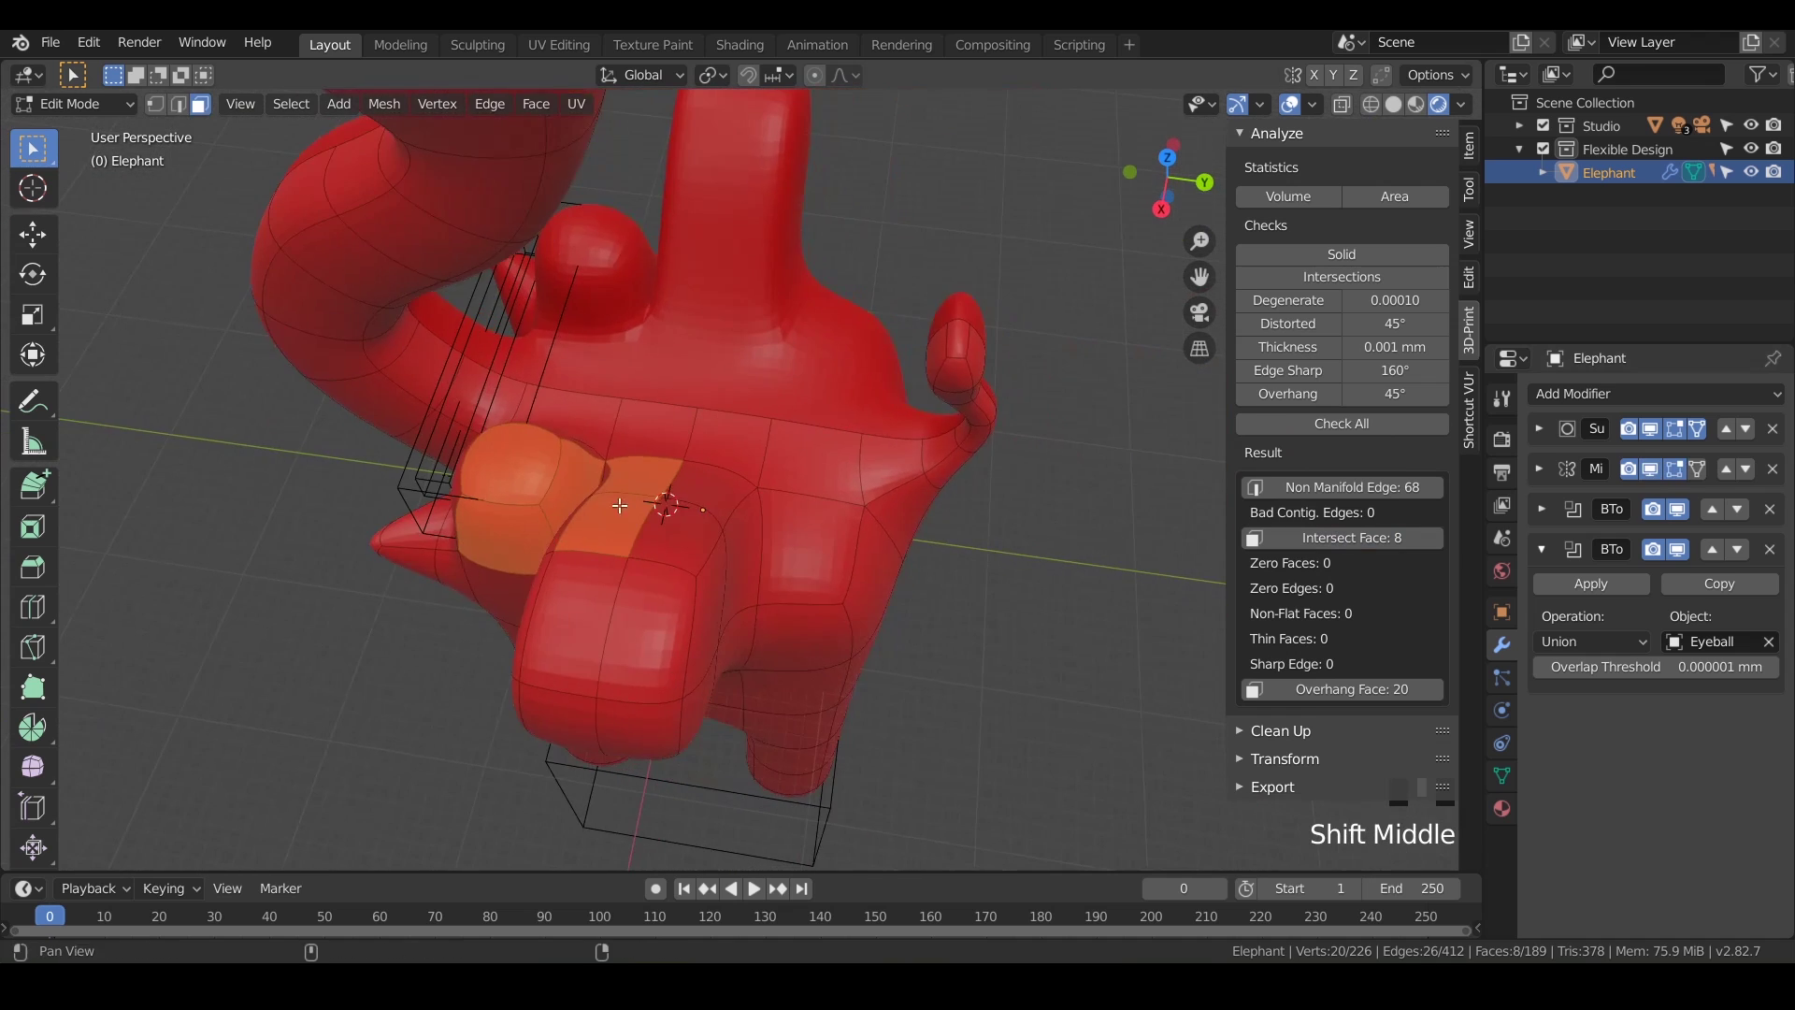
scroll(645, 509, up, 3)
scroll(770, 486, up, 1)
scroll(770, 485, up, 1)
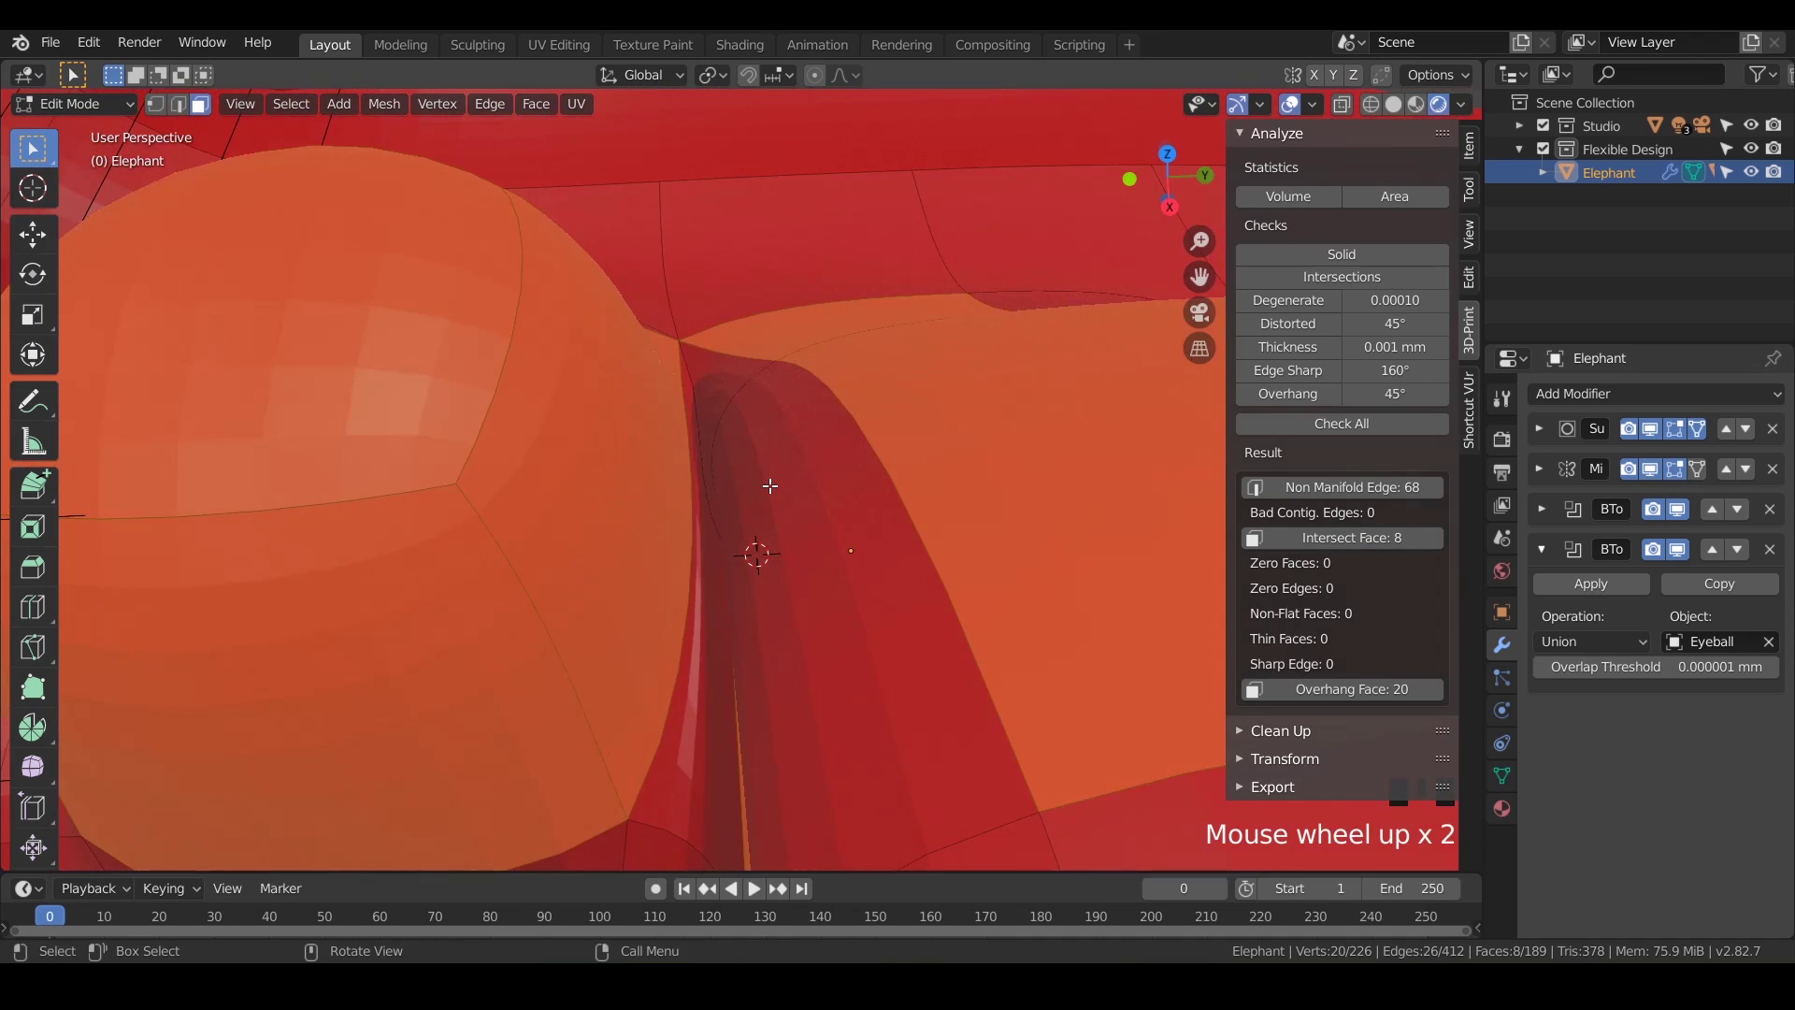
scroll(771, 485, down, 5)
shift+middle_drag(770, 485, 1038, 617)
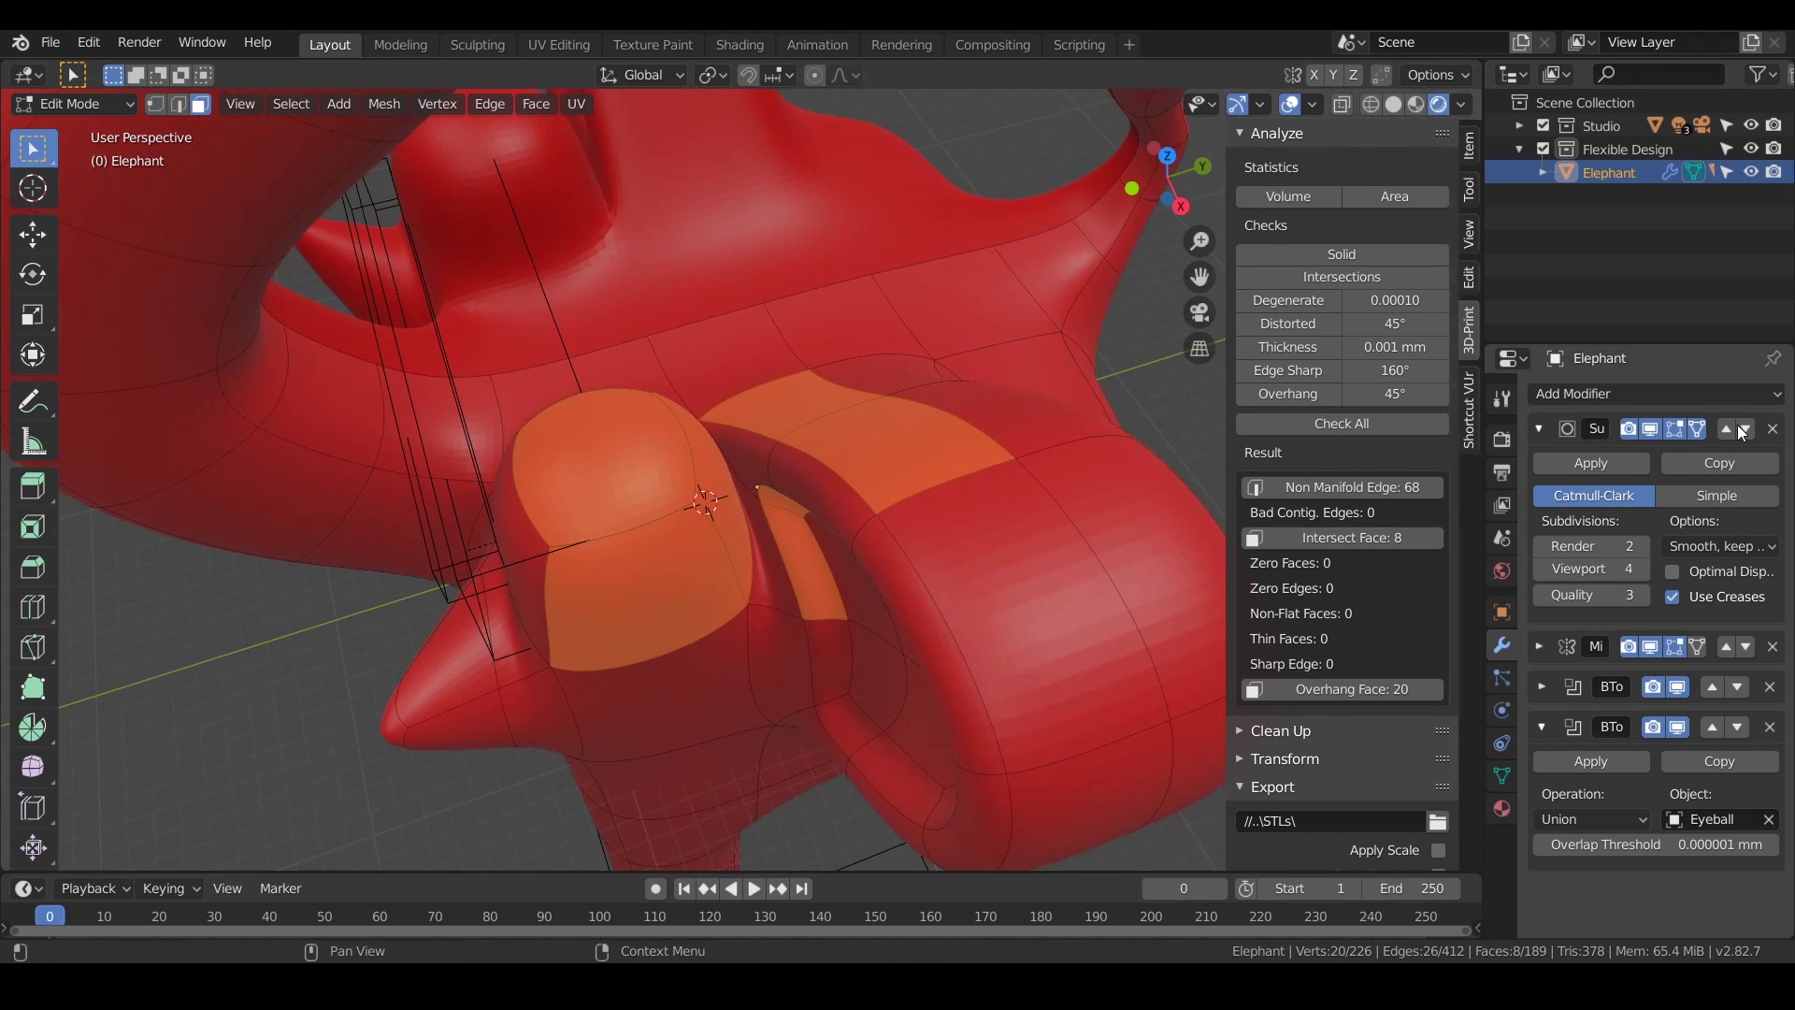
- Turn off the Subdivision modifier's viewport display to expose the base mesh around the eye bump and ear
click(1651, 428)
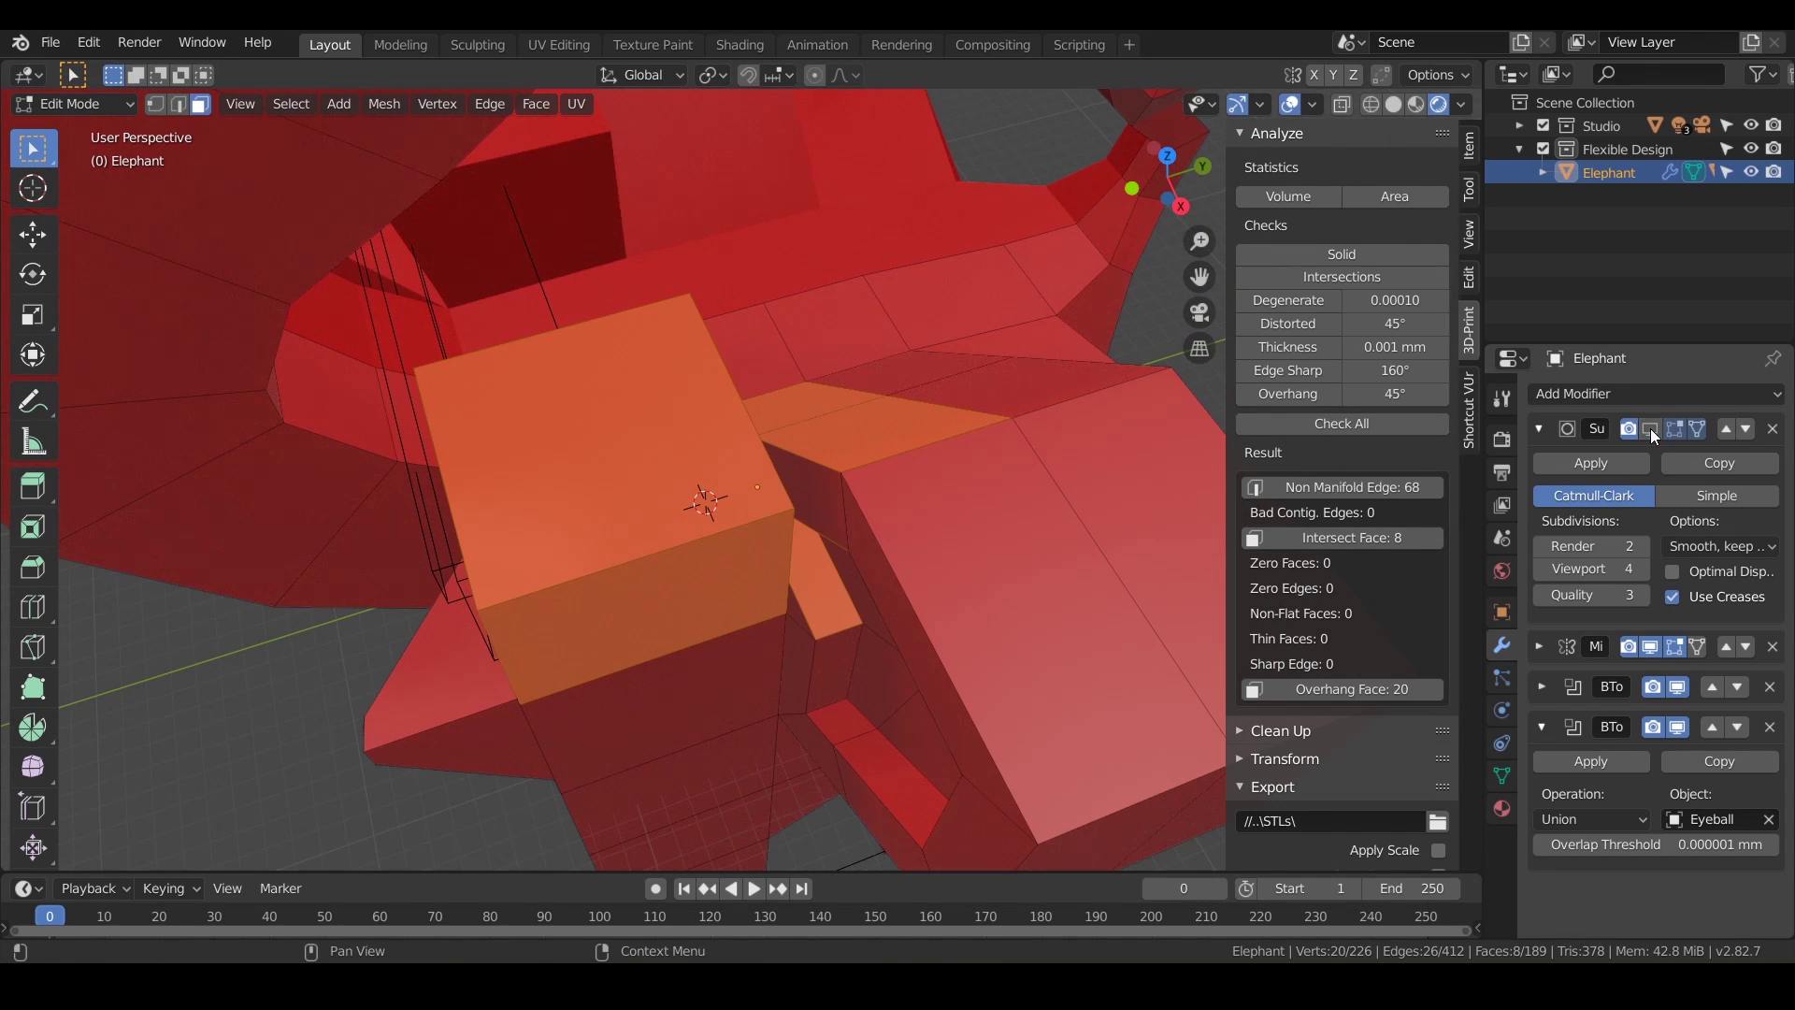
scroll(818, 521, down, 4)
middle_drag(818, 520, 784, 563)
scroll(815, 450, up, 10)
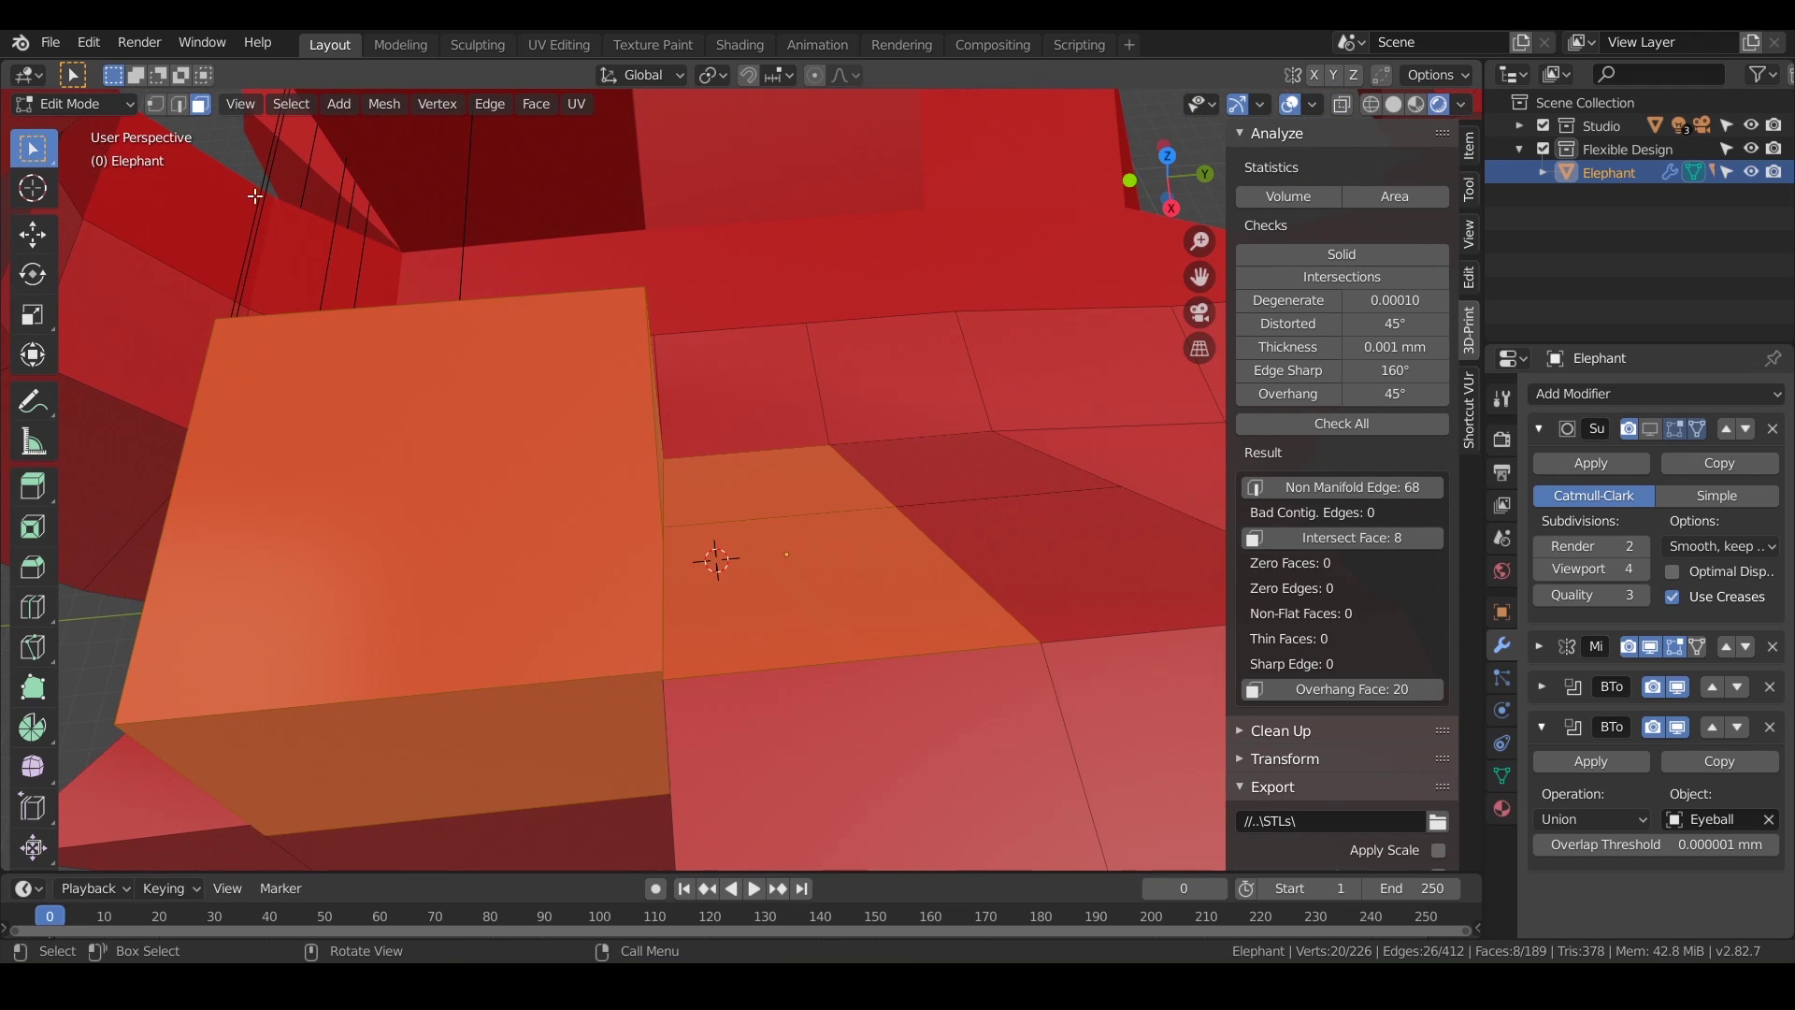
- Move the two vertices at the ear base beside the eye bump about 0.85 mm along Y
click(156, 105)
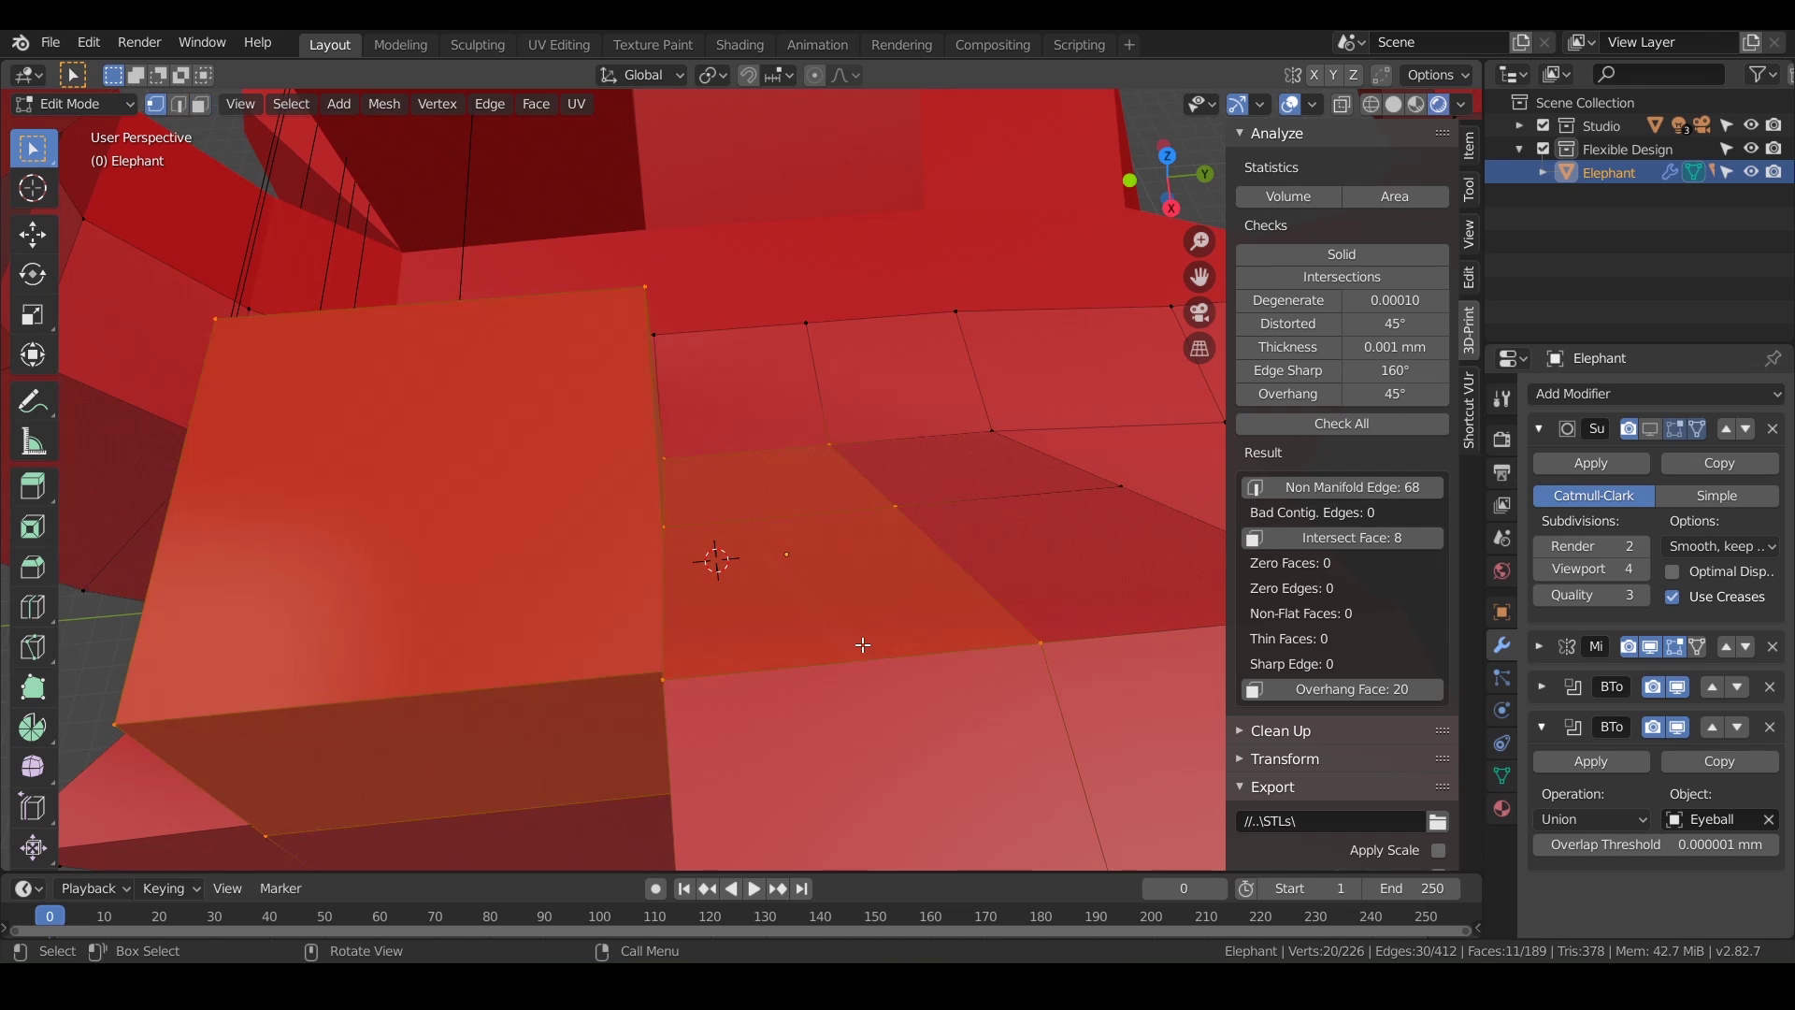
click(670, 677)
middle_drag(665, 683, 1078, 339)
middle_drag(984, 452, 954, 494)
middle_drag(820, 615, 694, 591)
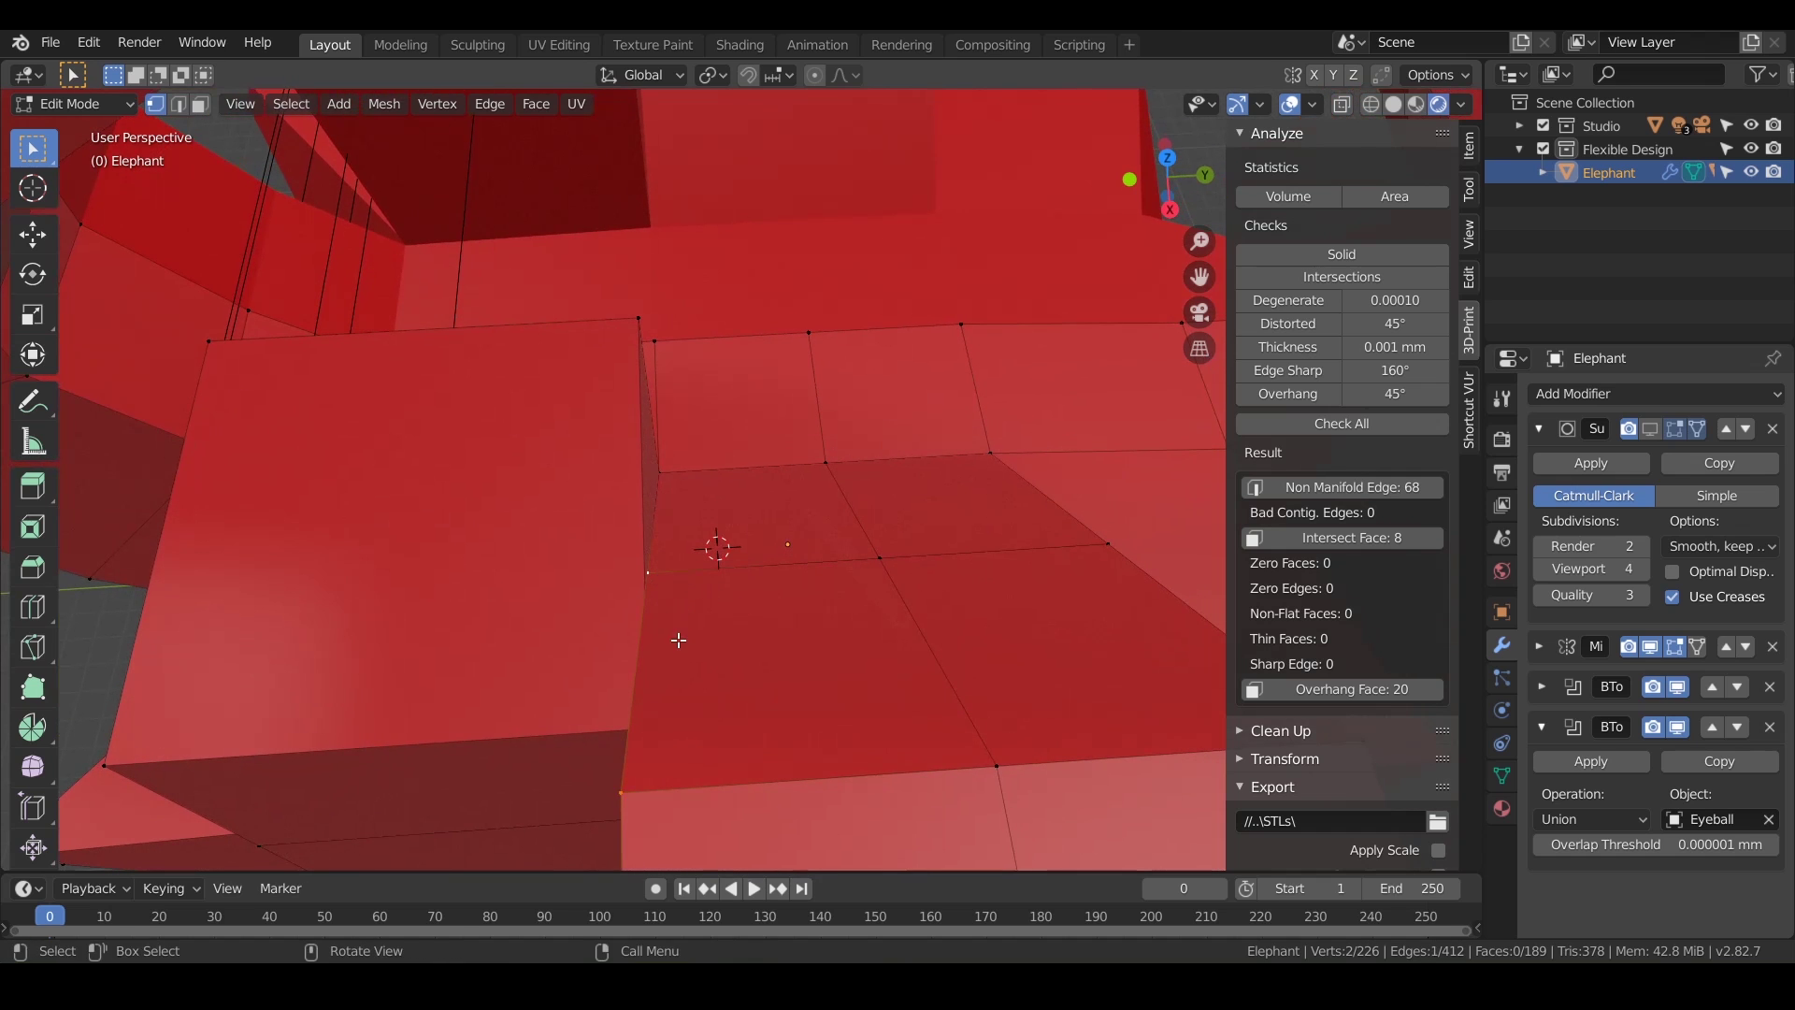
key(g)
key(y)
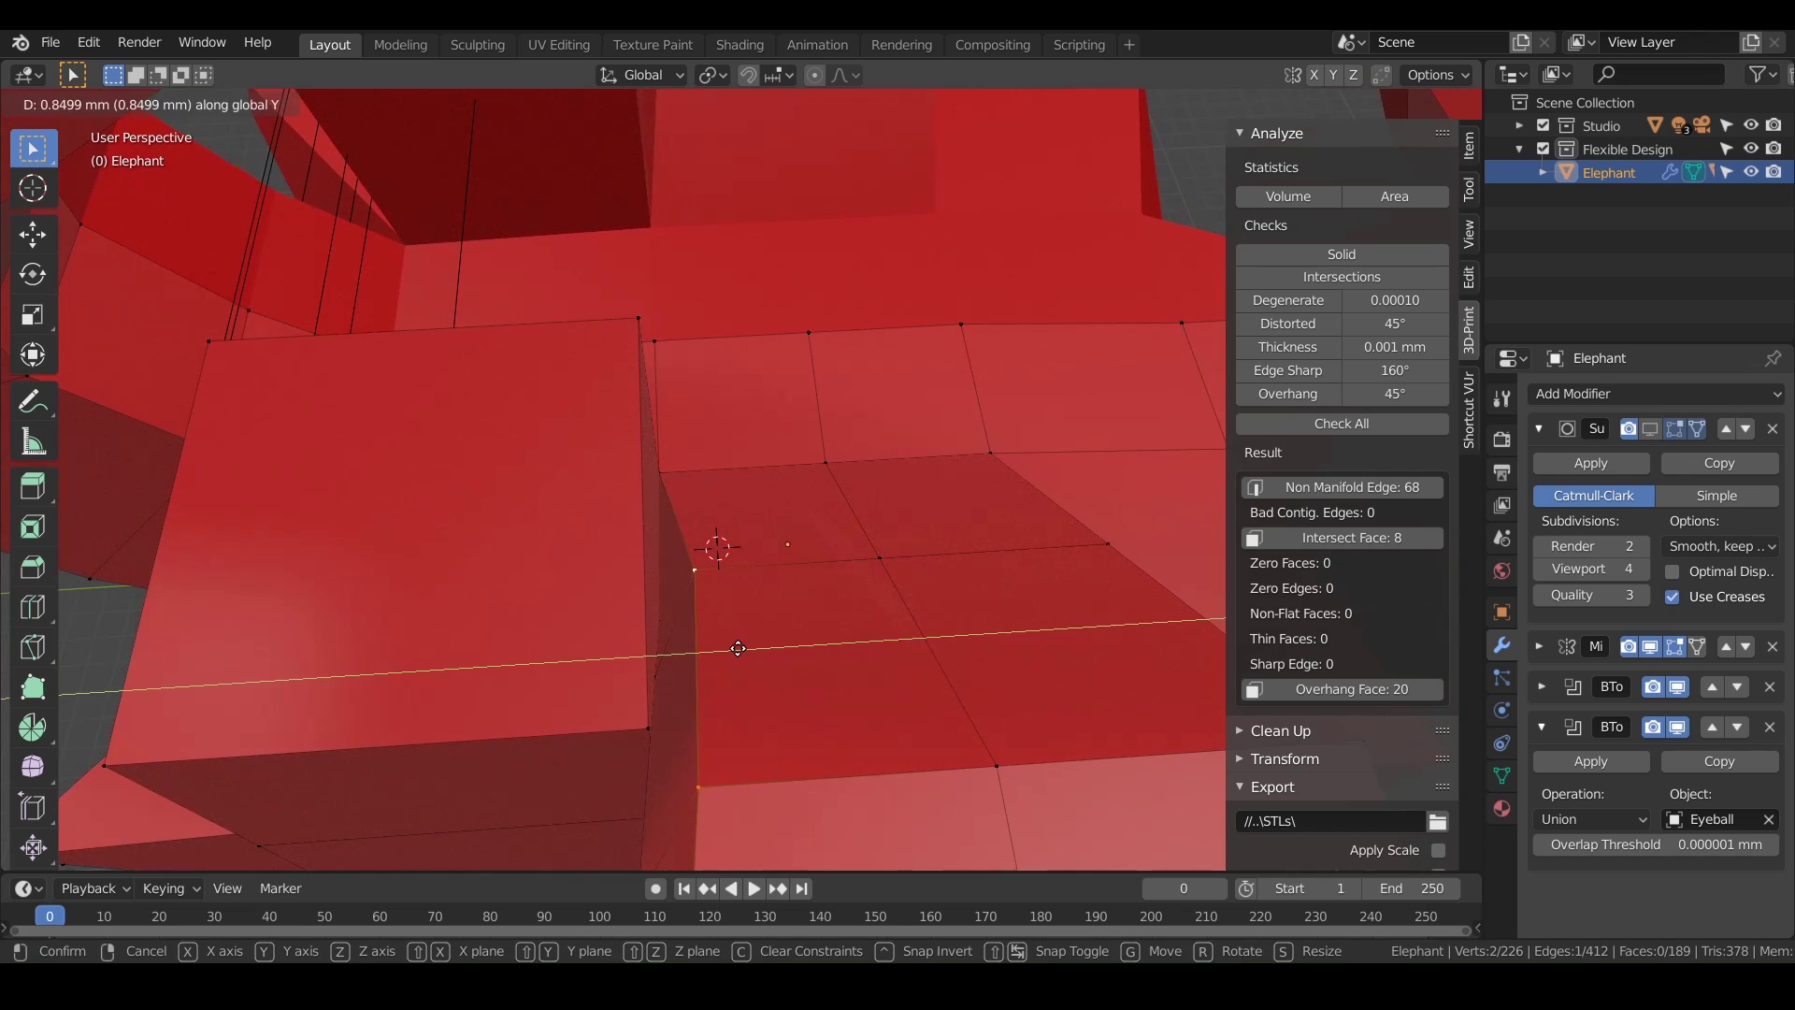
click(744, 645)
- Select the edge in the gap between the eye bump and the ear and move it 0.475 mm along Y
middle_drag(700, 672, 706, 366)
click(703, 462)
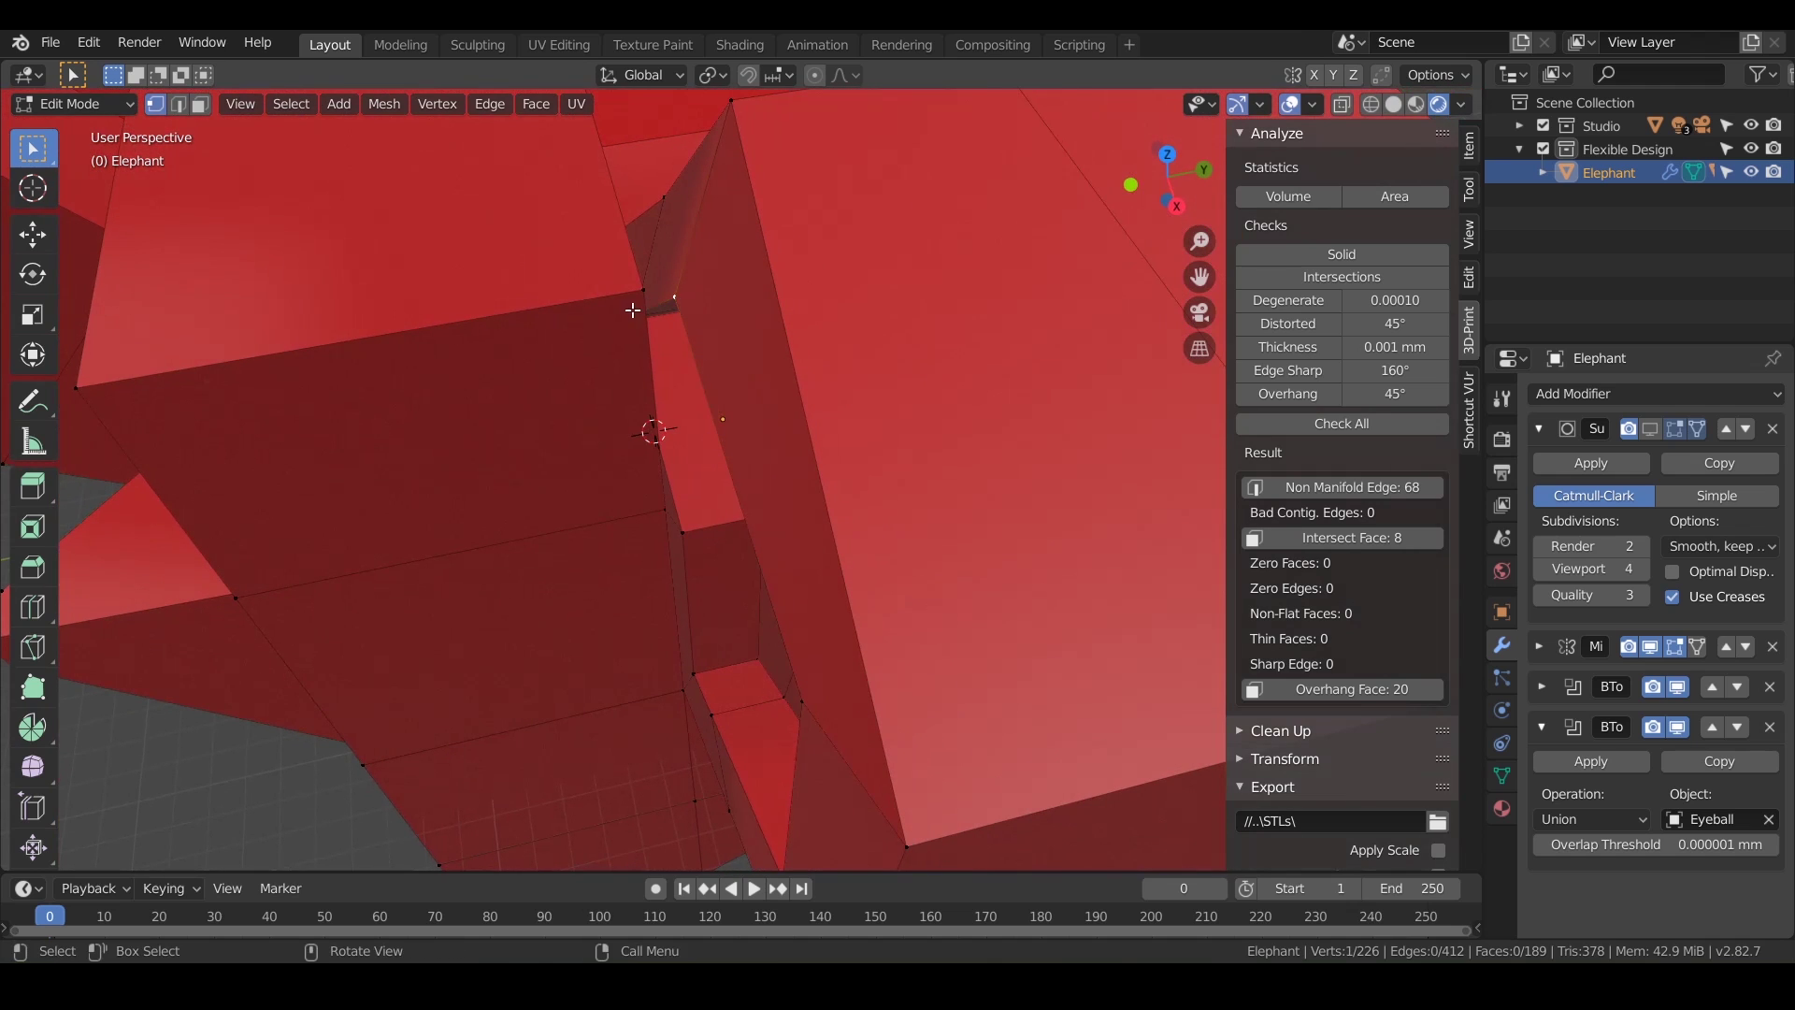
click(178, 105)
middle_drag(609, 352, 530, 444)
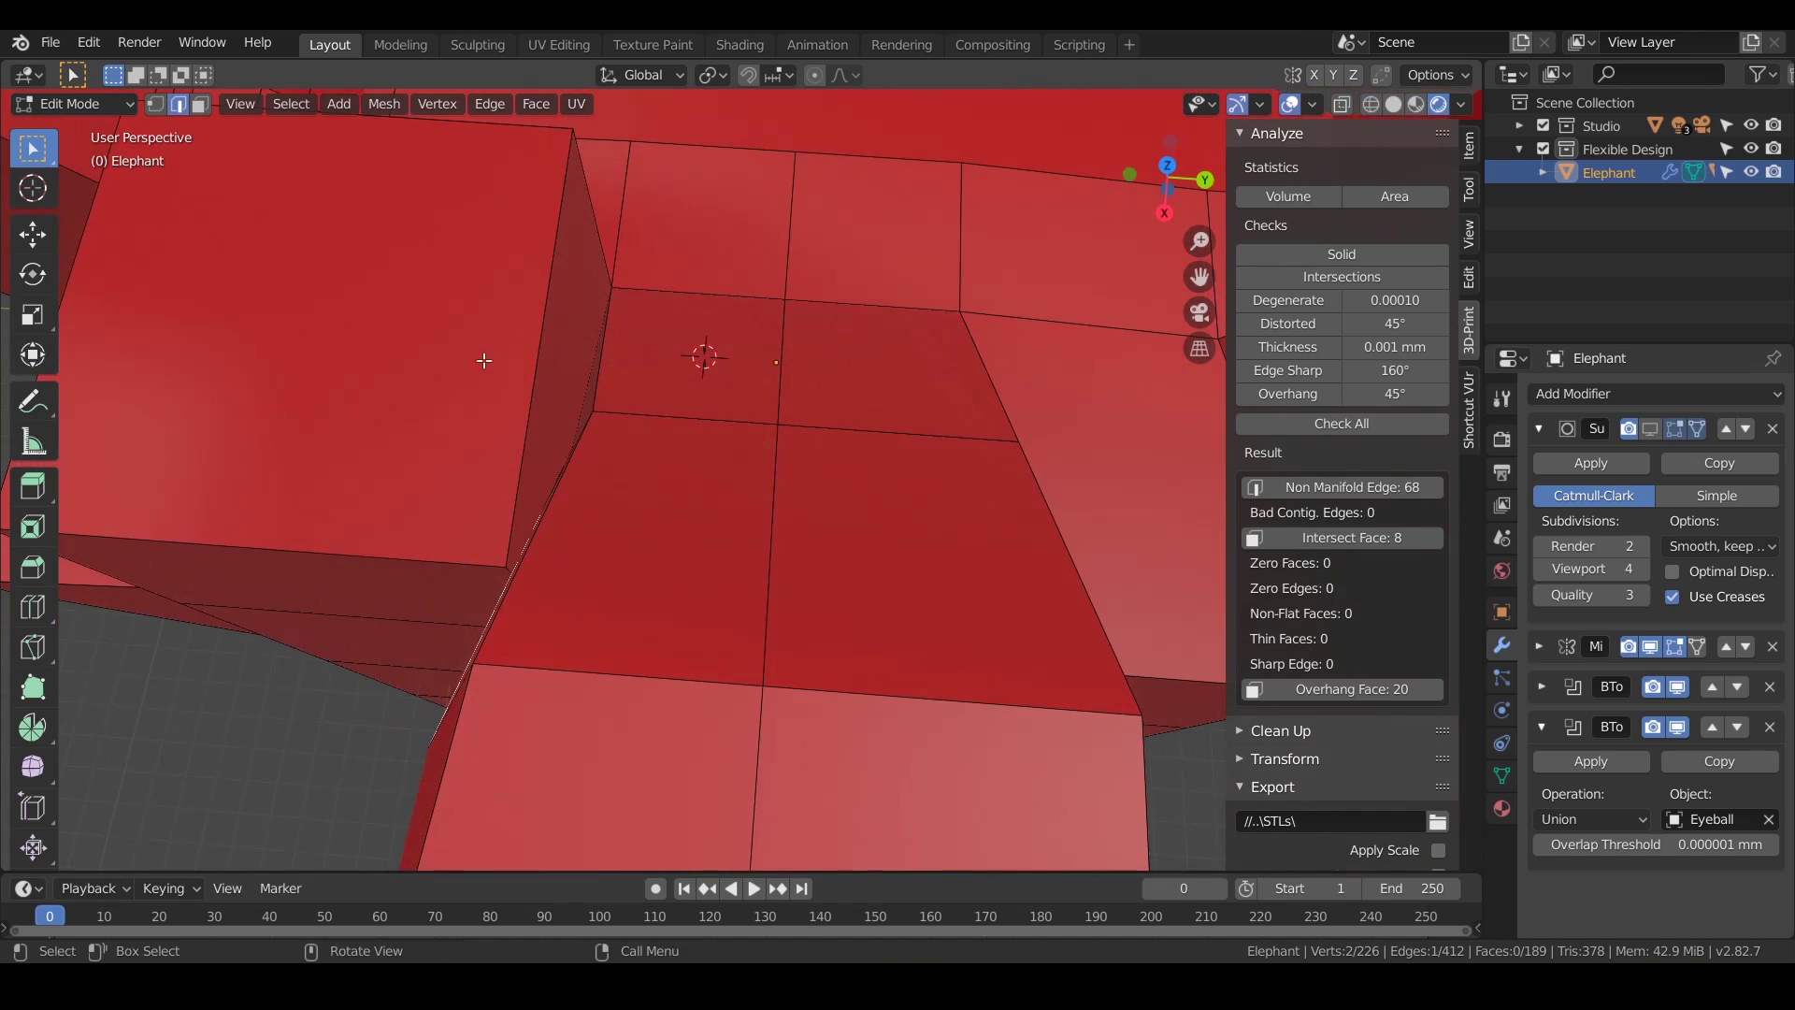
middle_drag(484, 361, 751, 493)
key(g)
key(y)
click(687, 412)
- Select the upper corner vertex of the fold between the eye bump and the ear and move it 0.534 mm along Y
scroll(726, 391, up, 5)
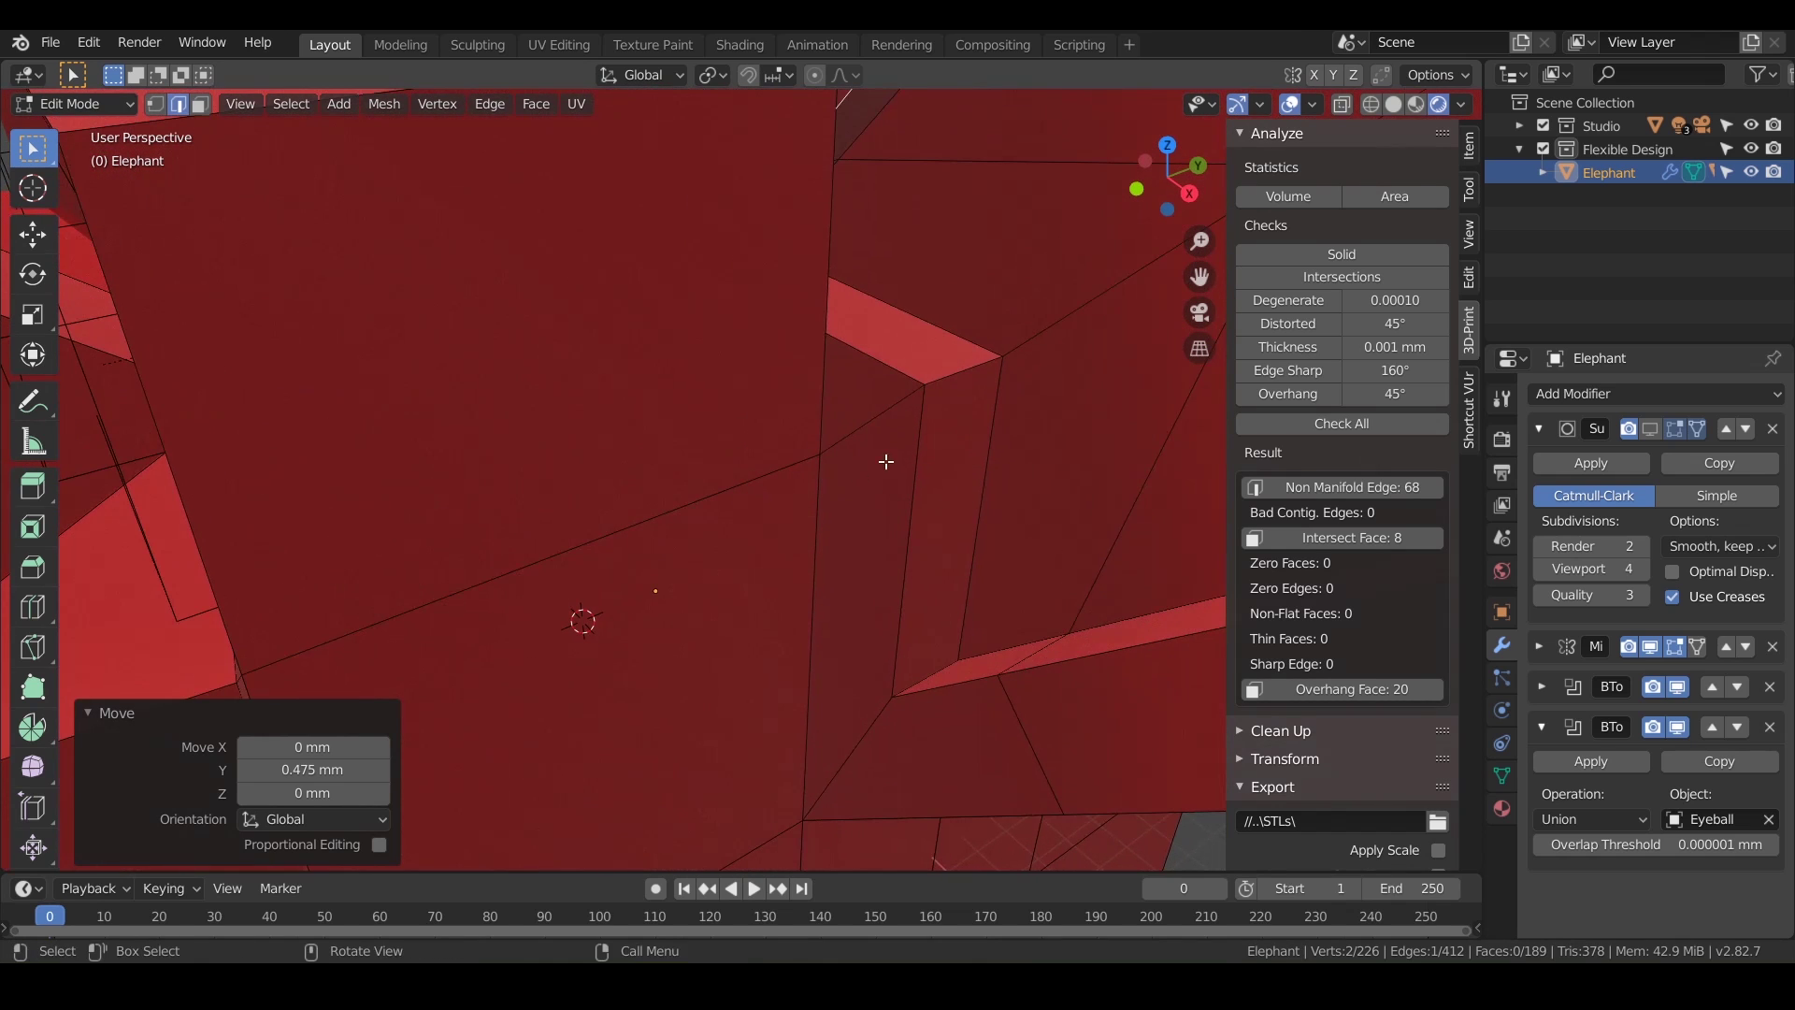
key(1)
click(923, 386)
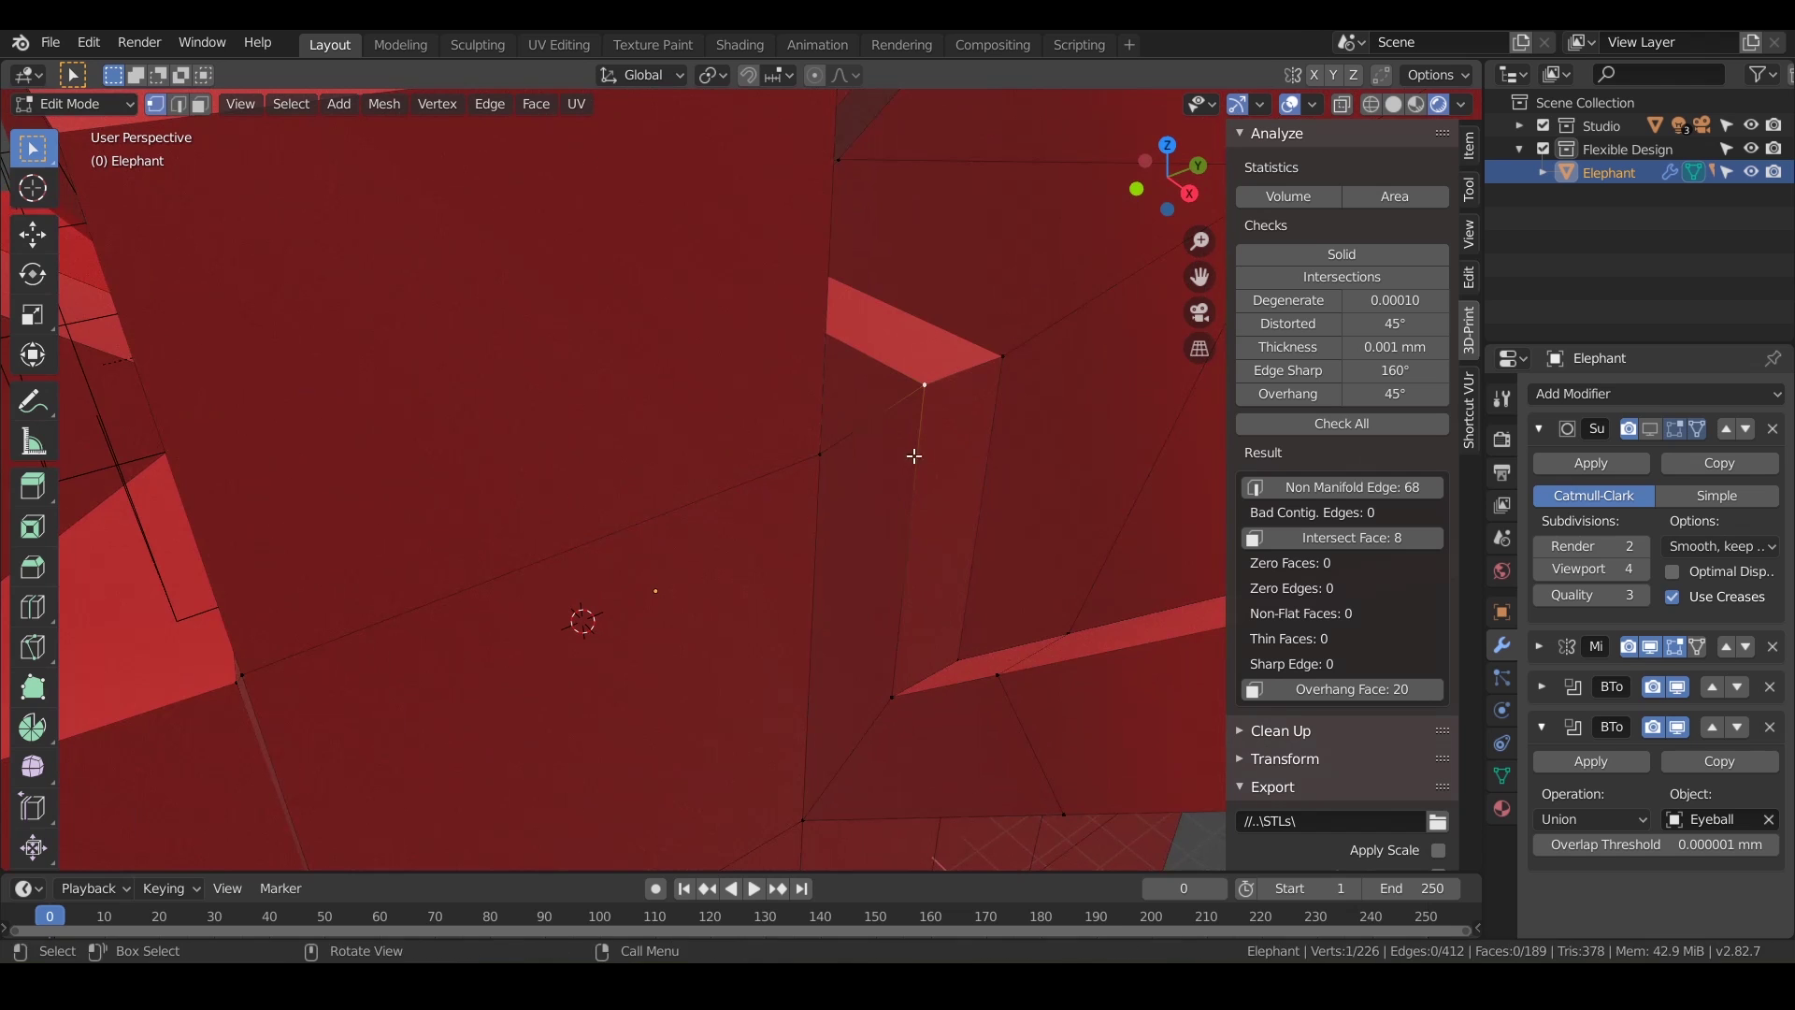
middle_drag(915, 494, 871, 517)
key(g)
key(y)
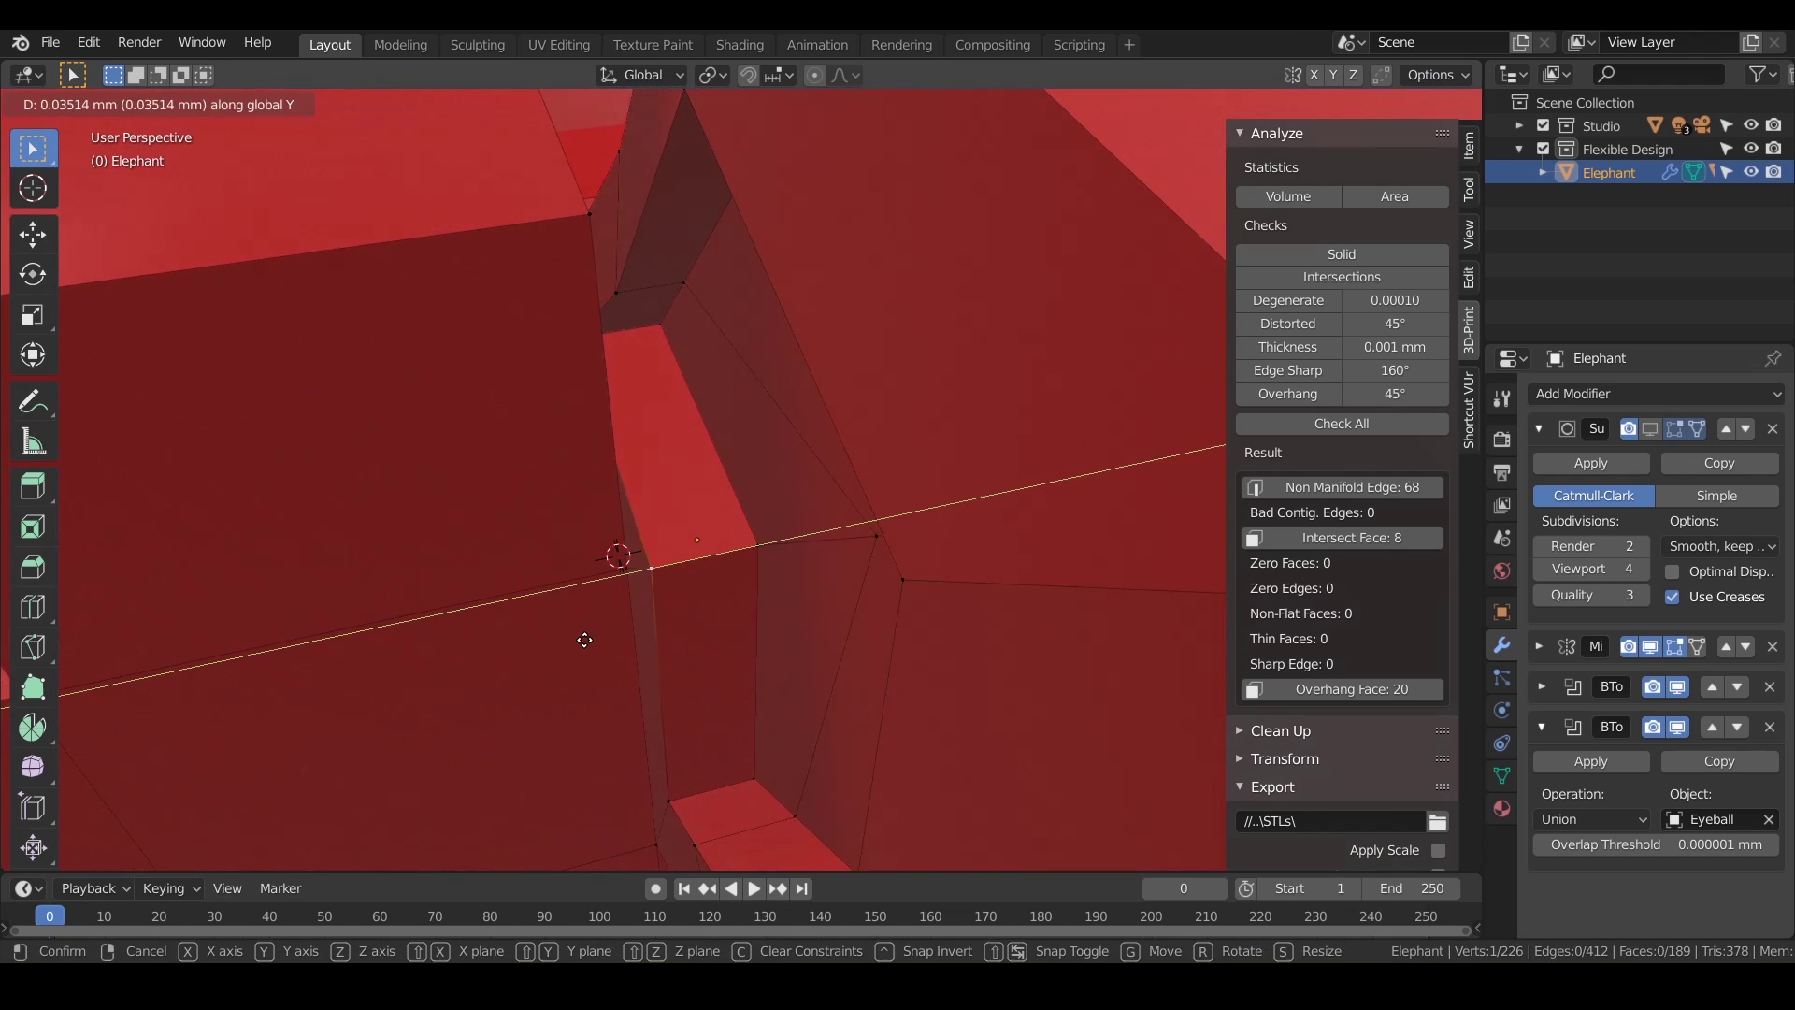
click(618, 623)
- Select the vertex beside the eye bump and examine its connected edges with X-ray on and the Mirror modifier's viewport display off
middle_drag(622, 622, 614, 669)
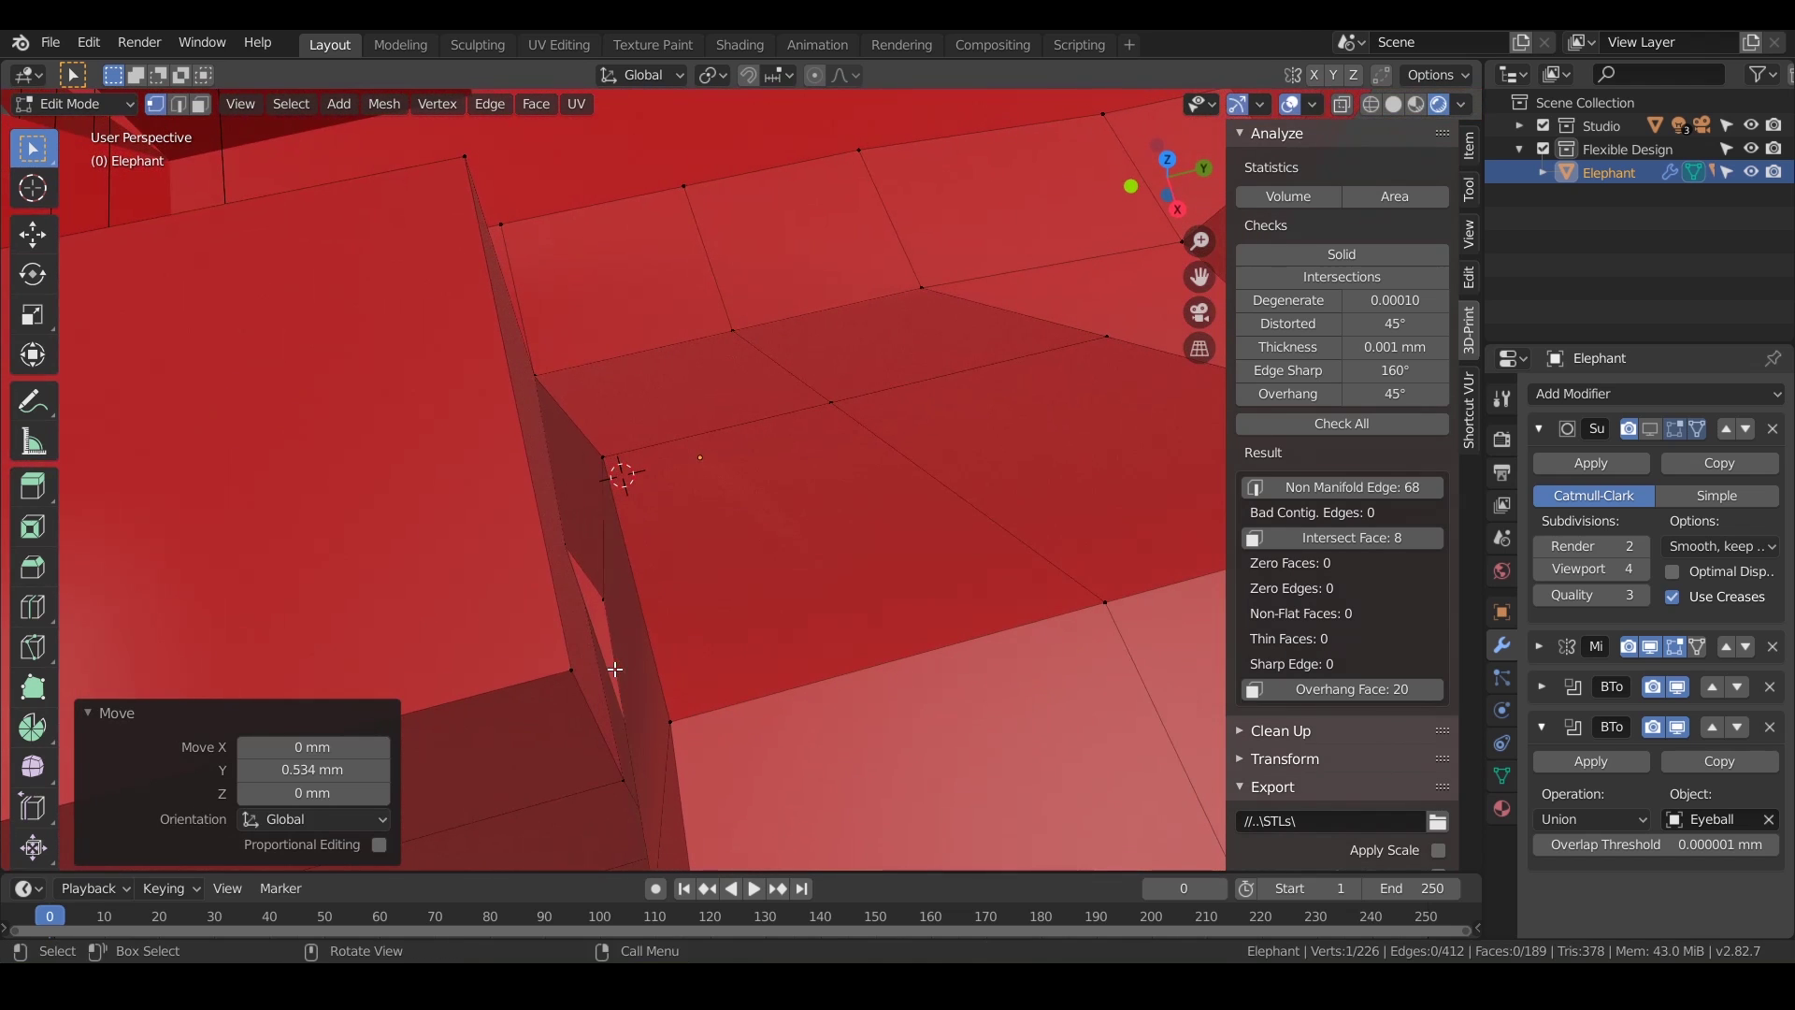
click(568, 546)
key(g)
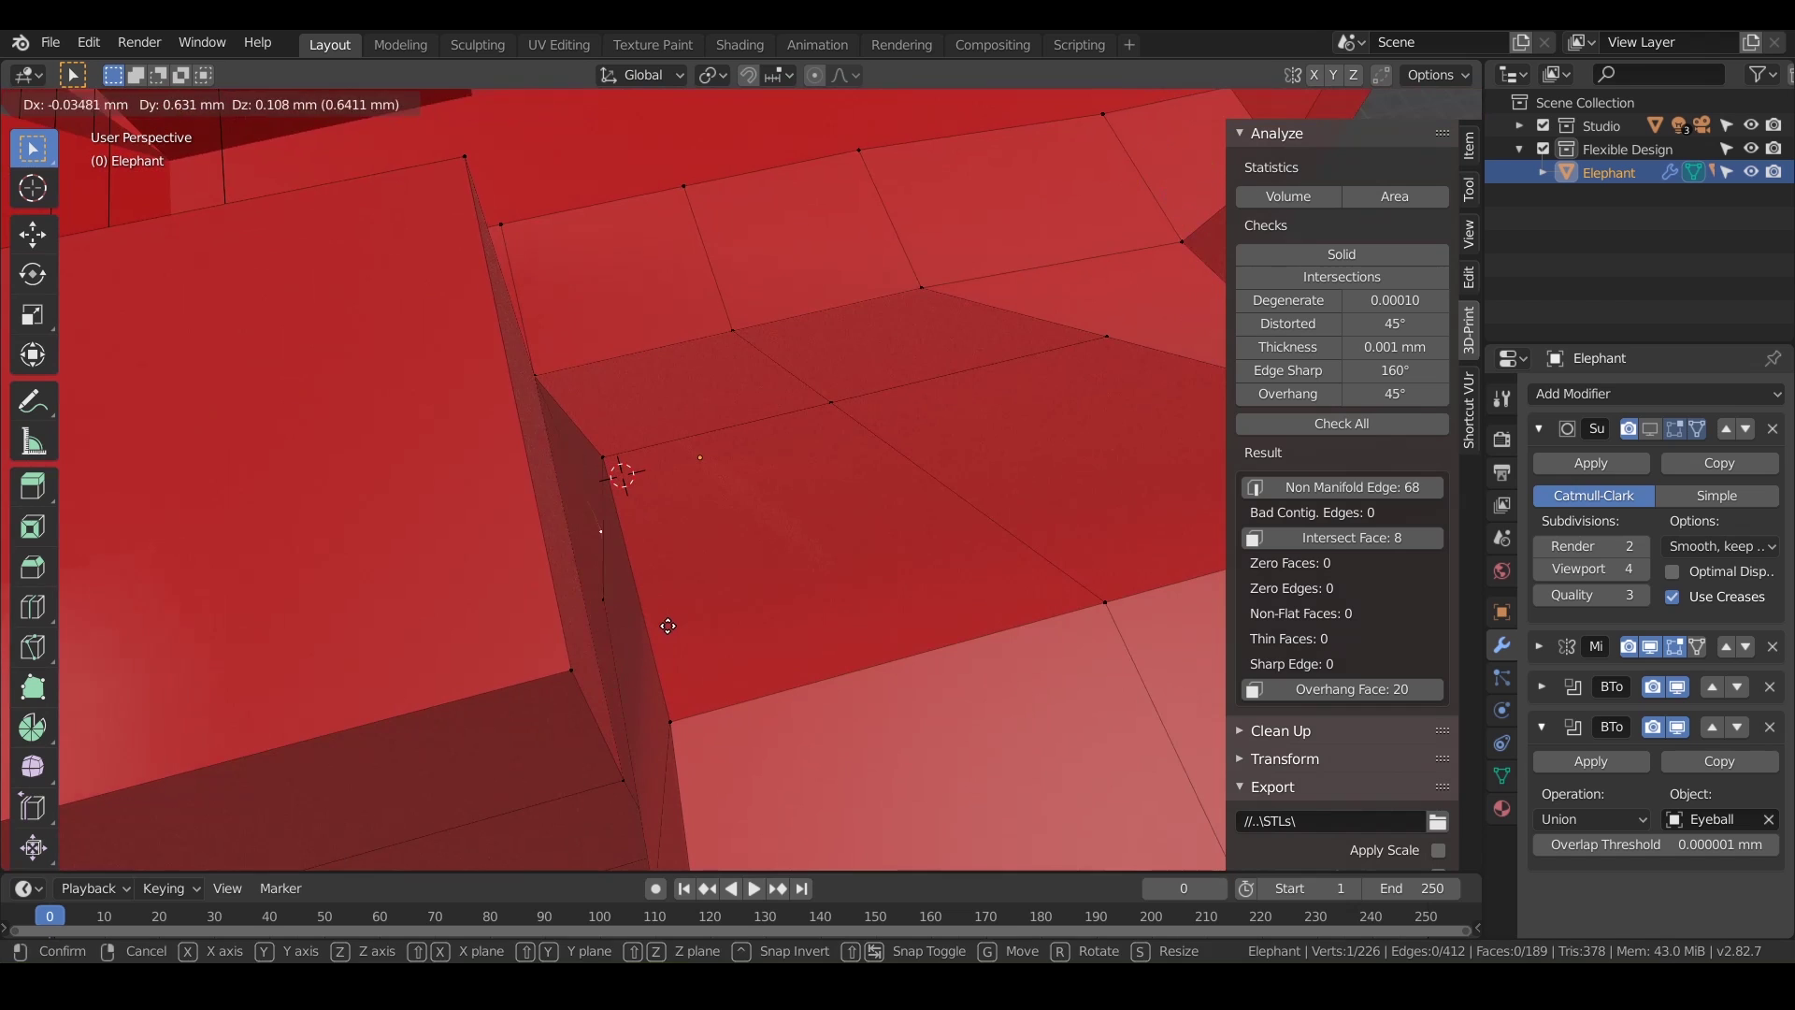
right_click(654, 635)
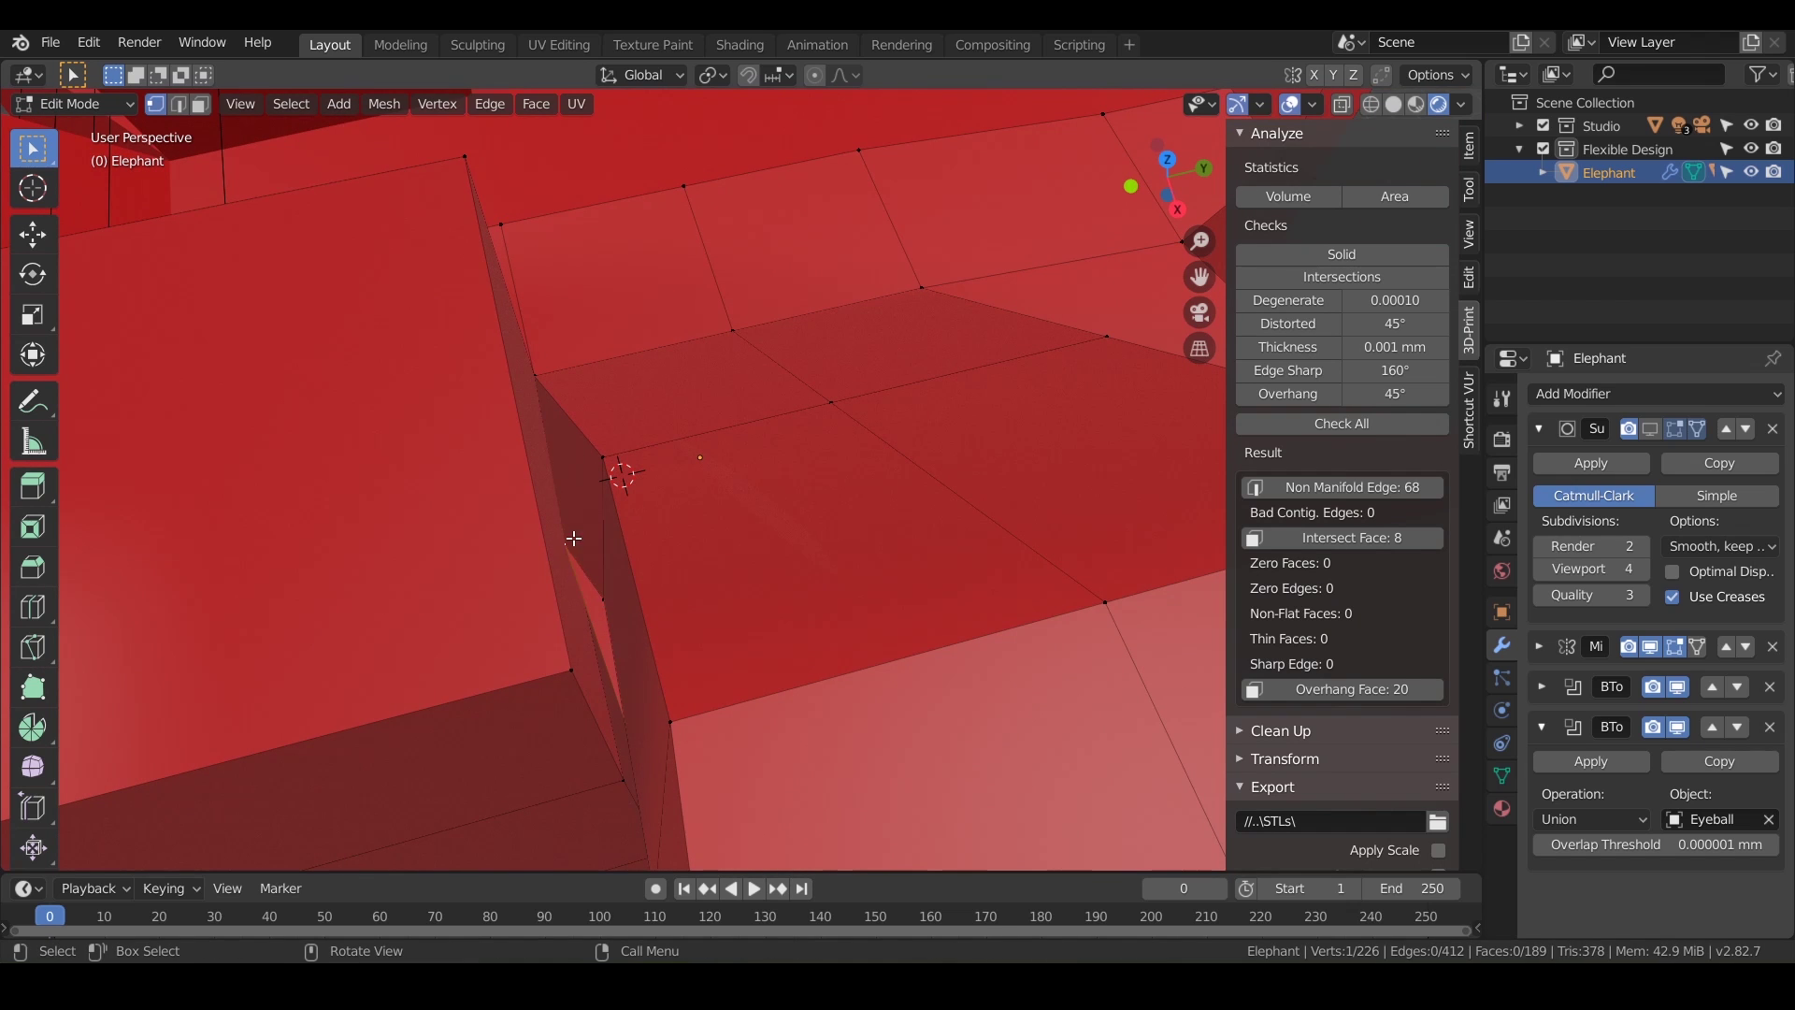
click(1344, 106)
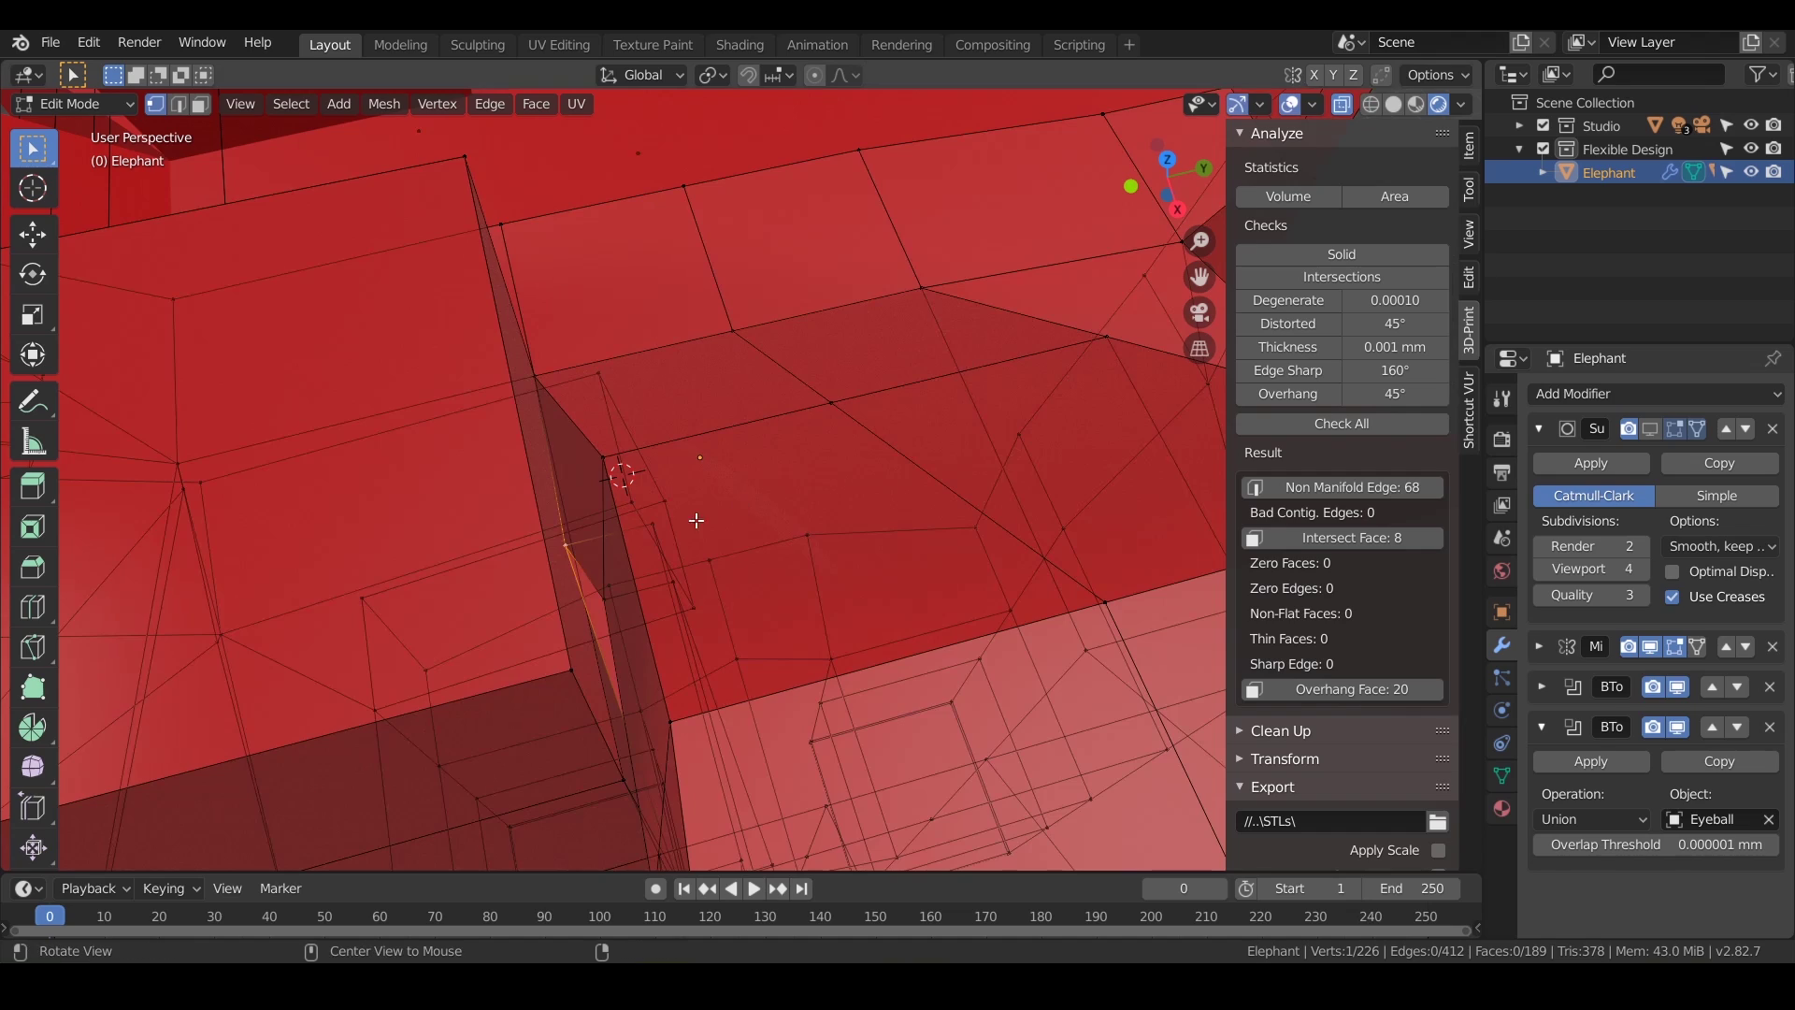
middle_drag(604, 552, 762, 491)
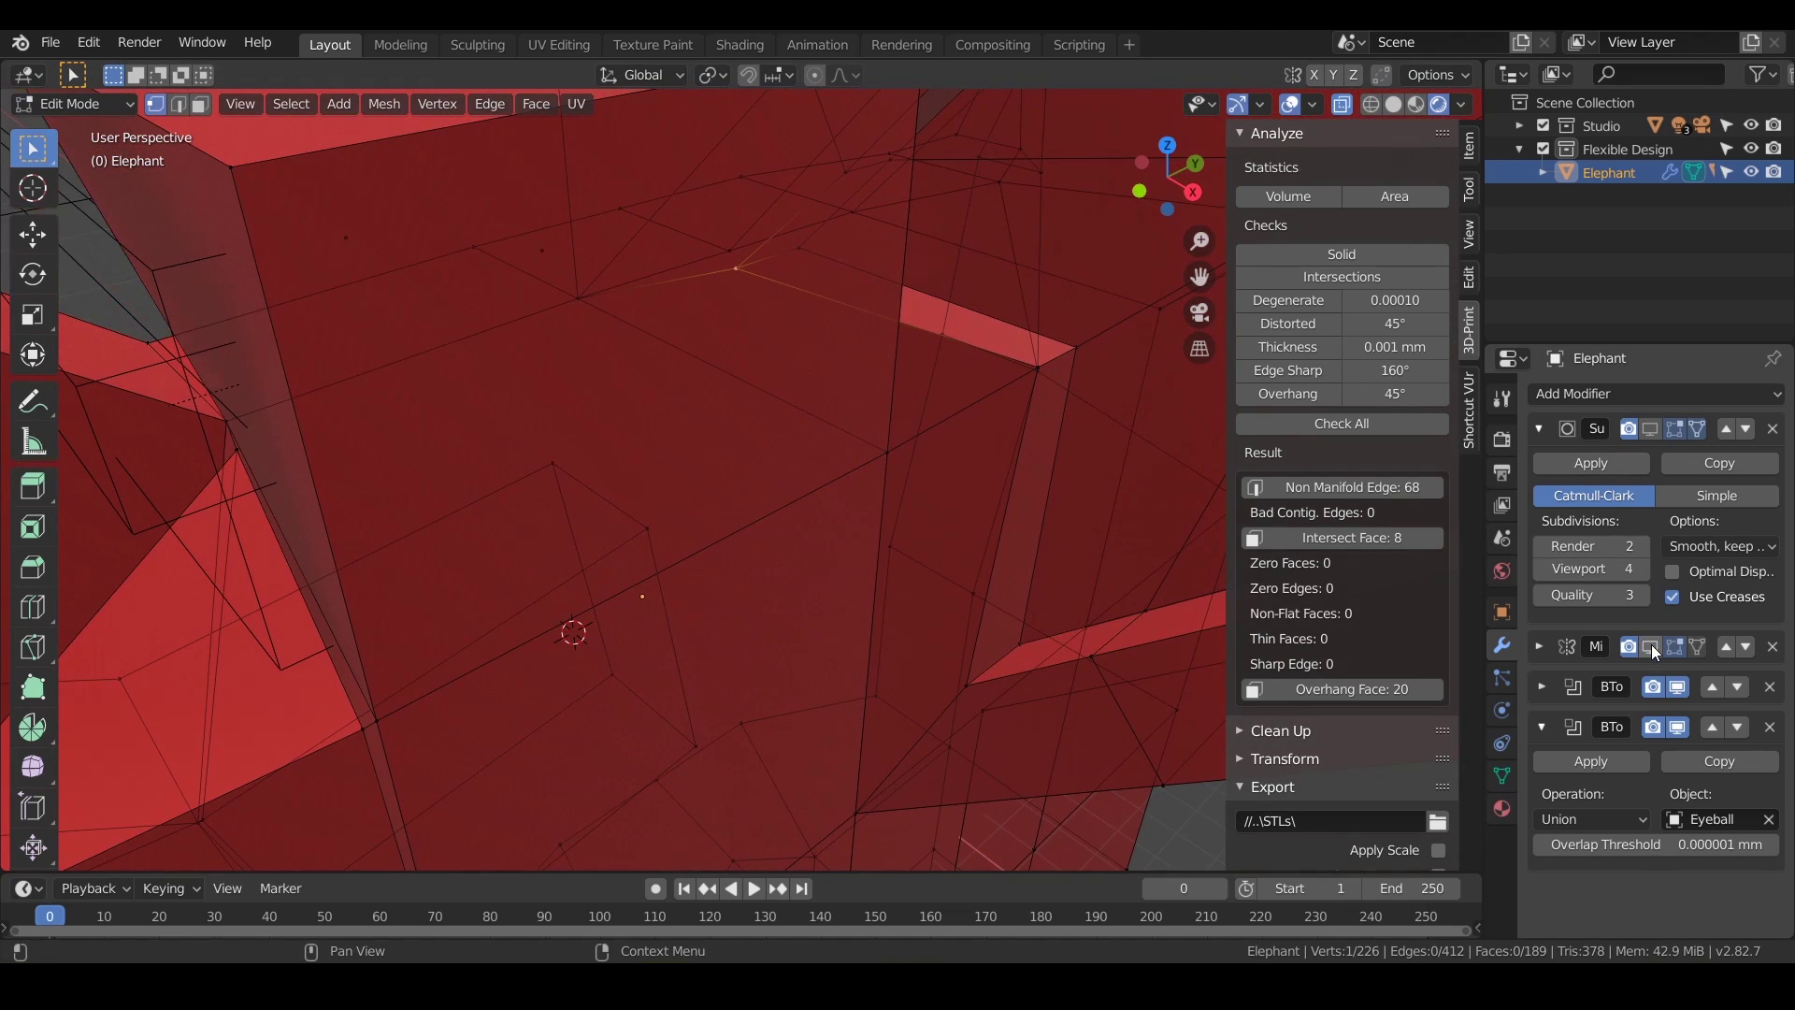
middle_drag(729, 428, 550, 578)
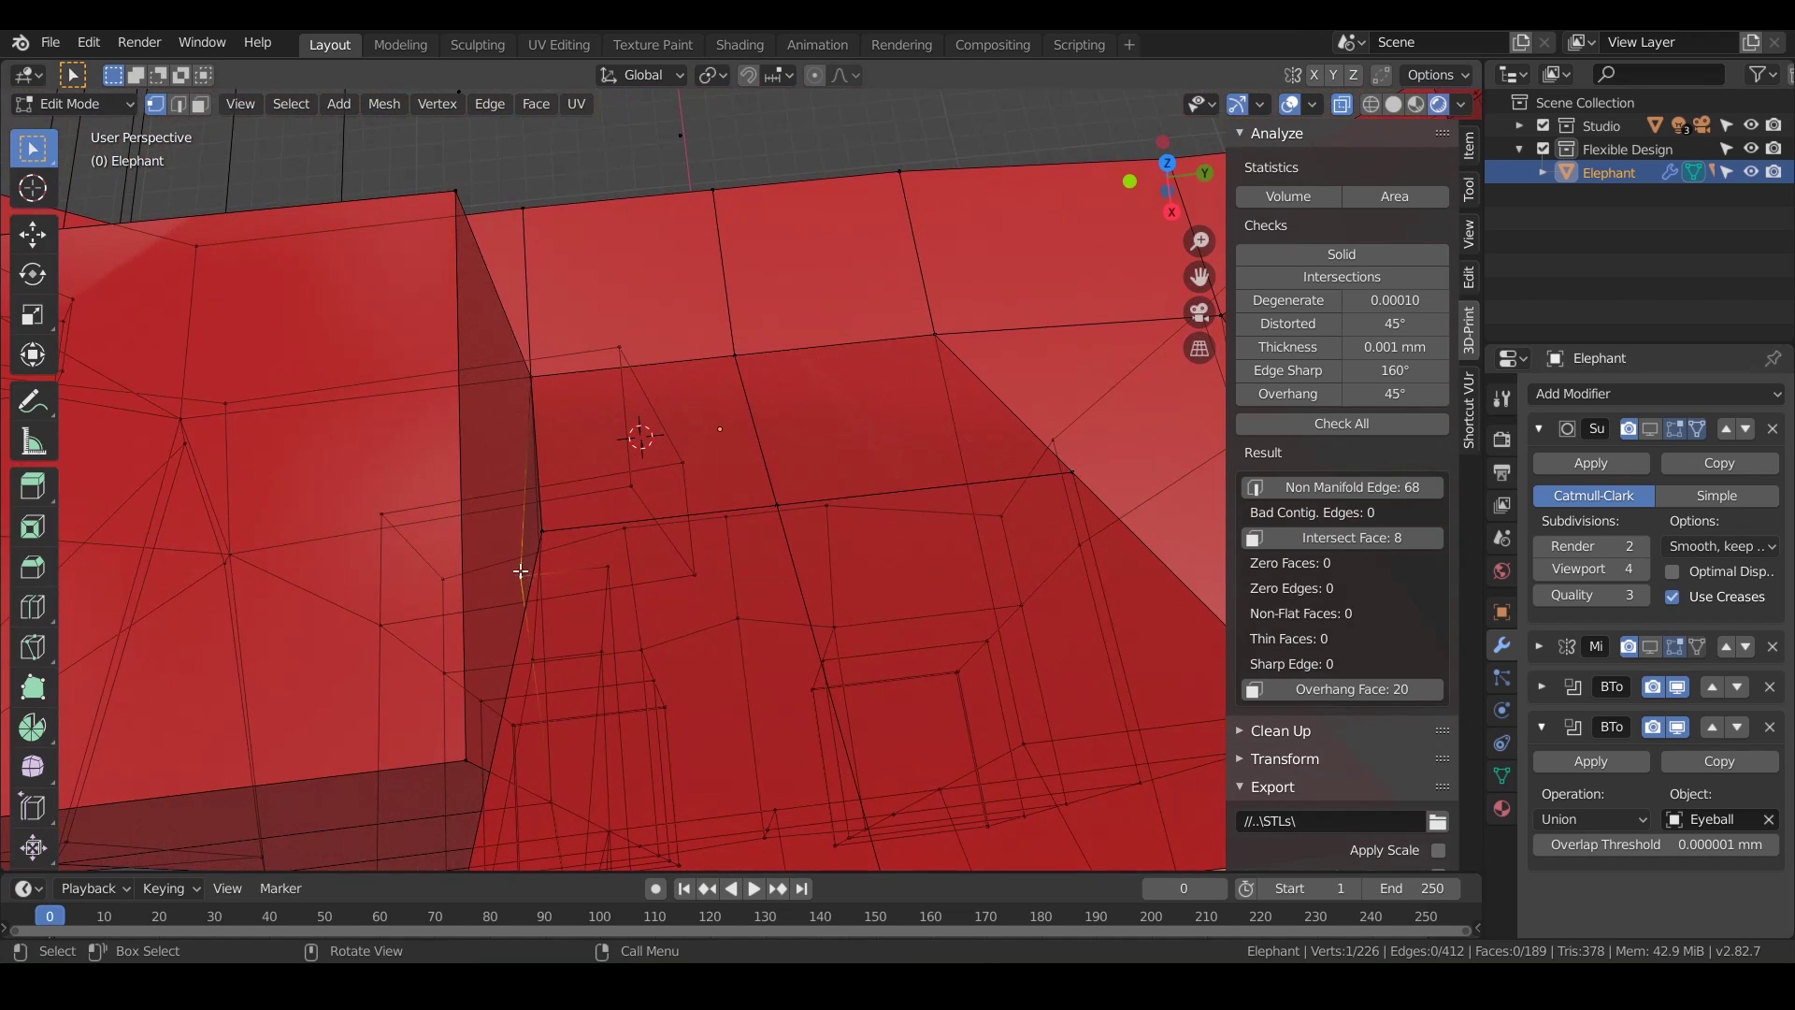
scroll(522, 578, up, 3)
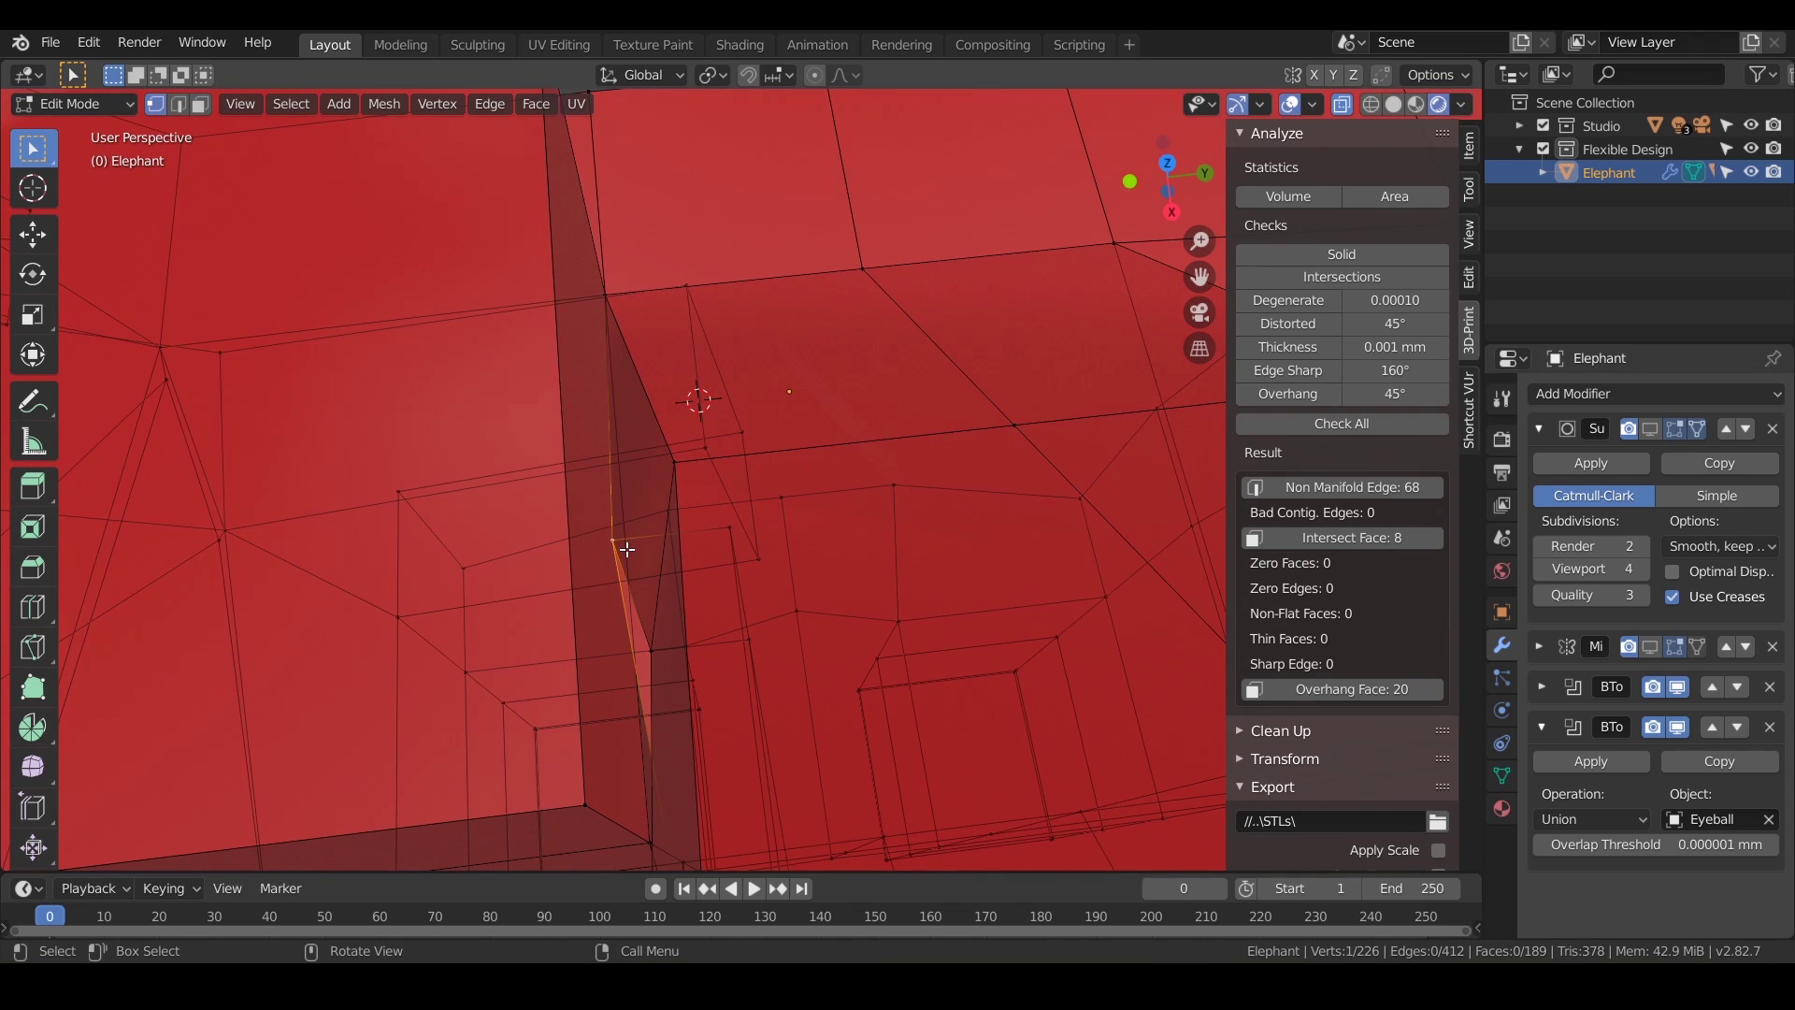
middle_drag(607, 556, 623, 473)
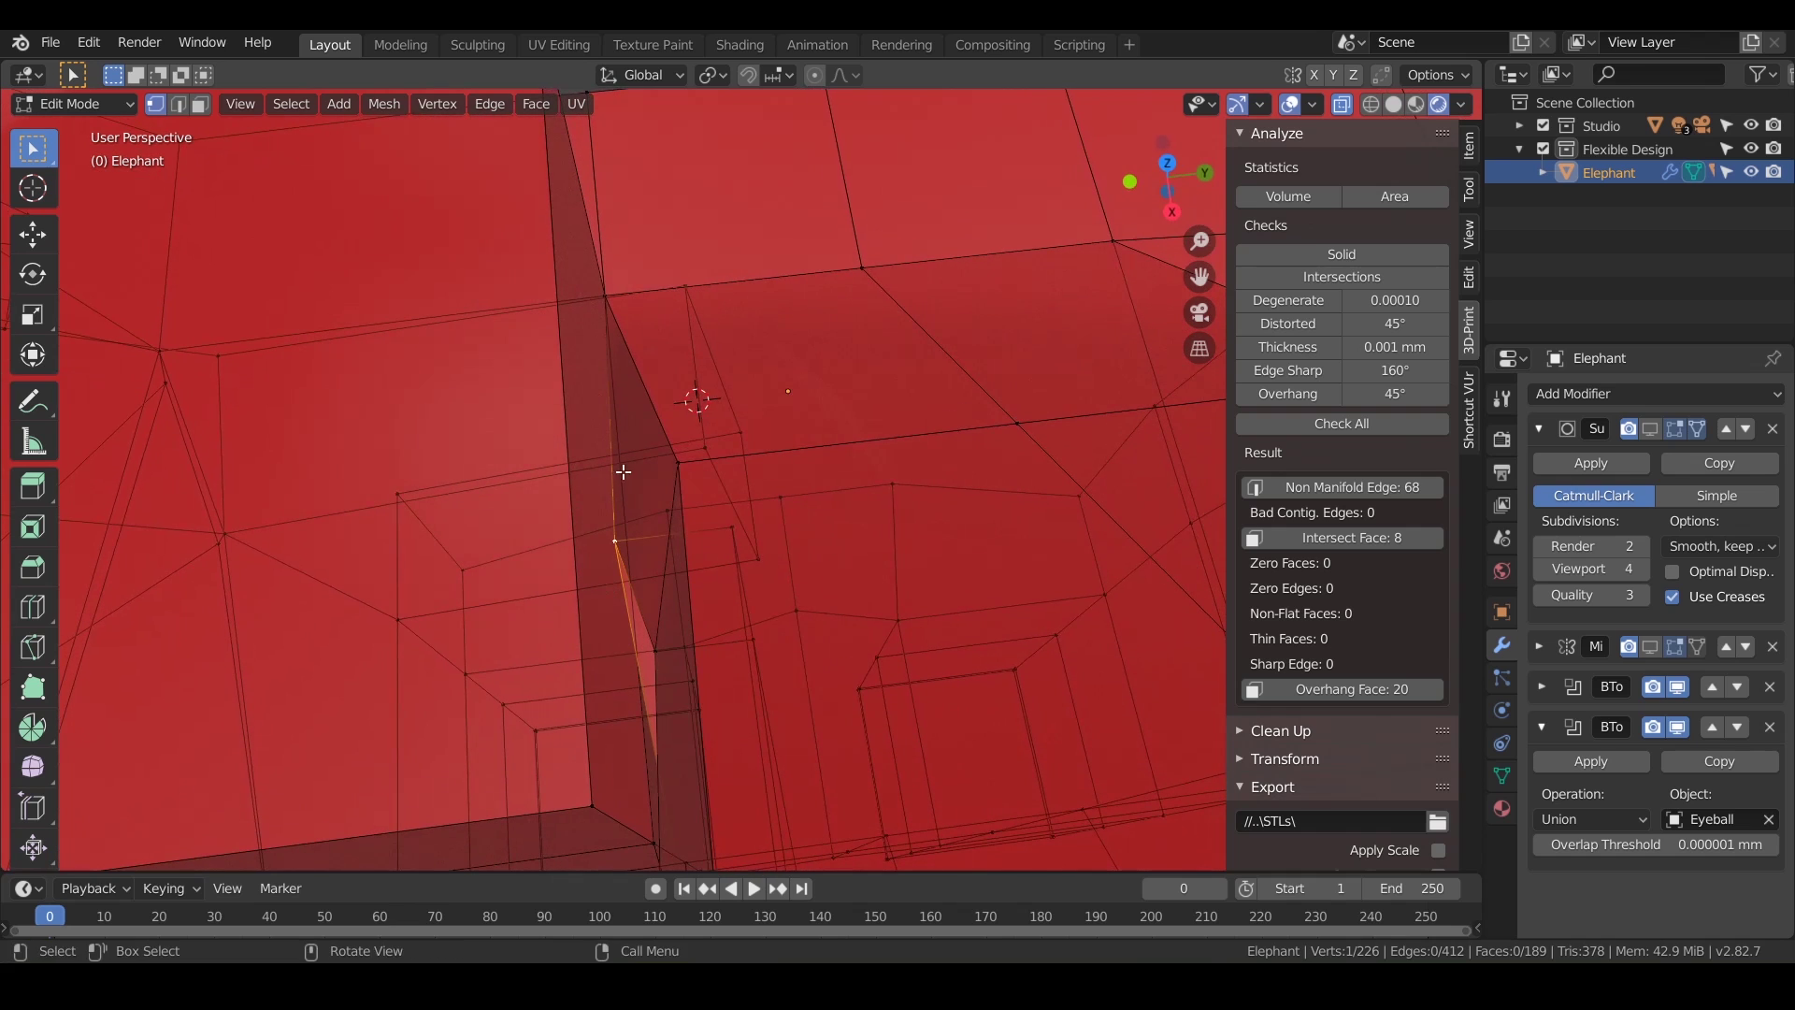
- Turn off X-ray and move the selected vertex beside the eye bump 0.215 mm along Y
click(1343, 103)
key(g)
key(y)
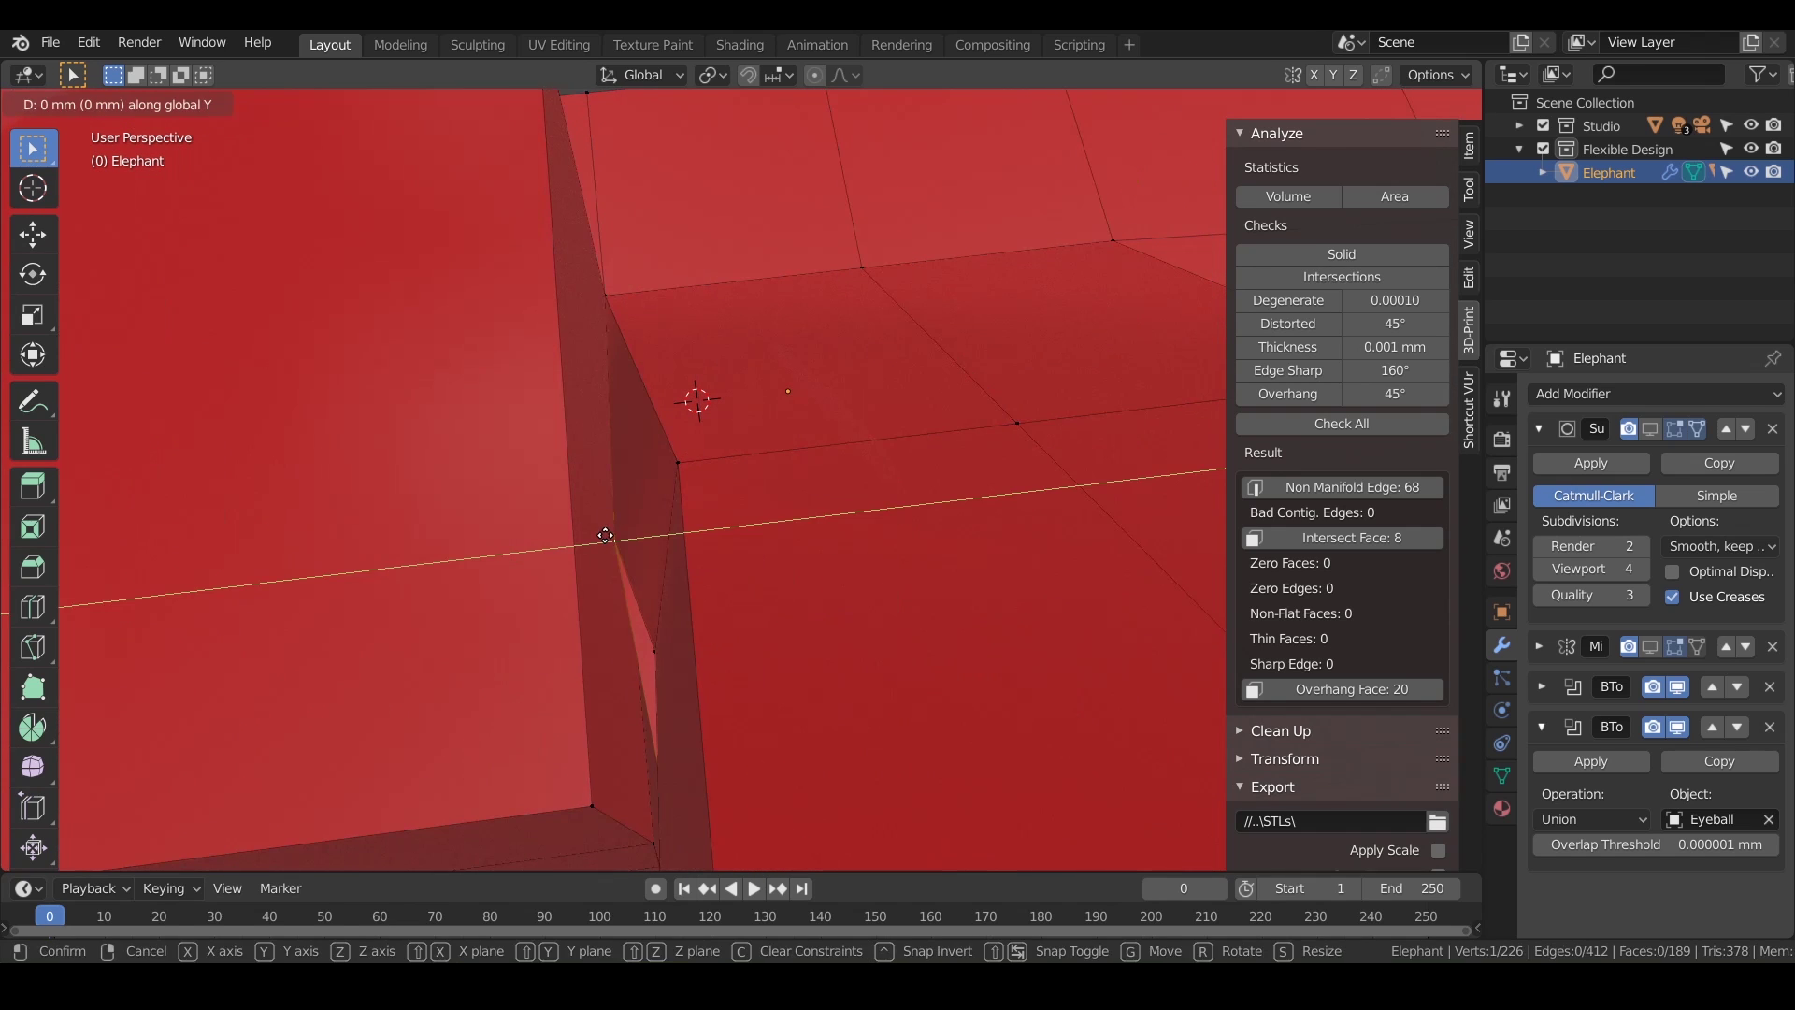
click(623, 539)
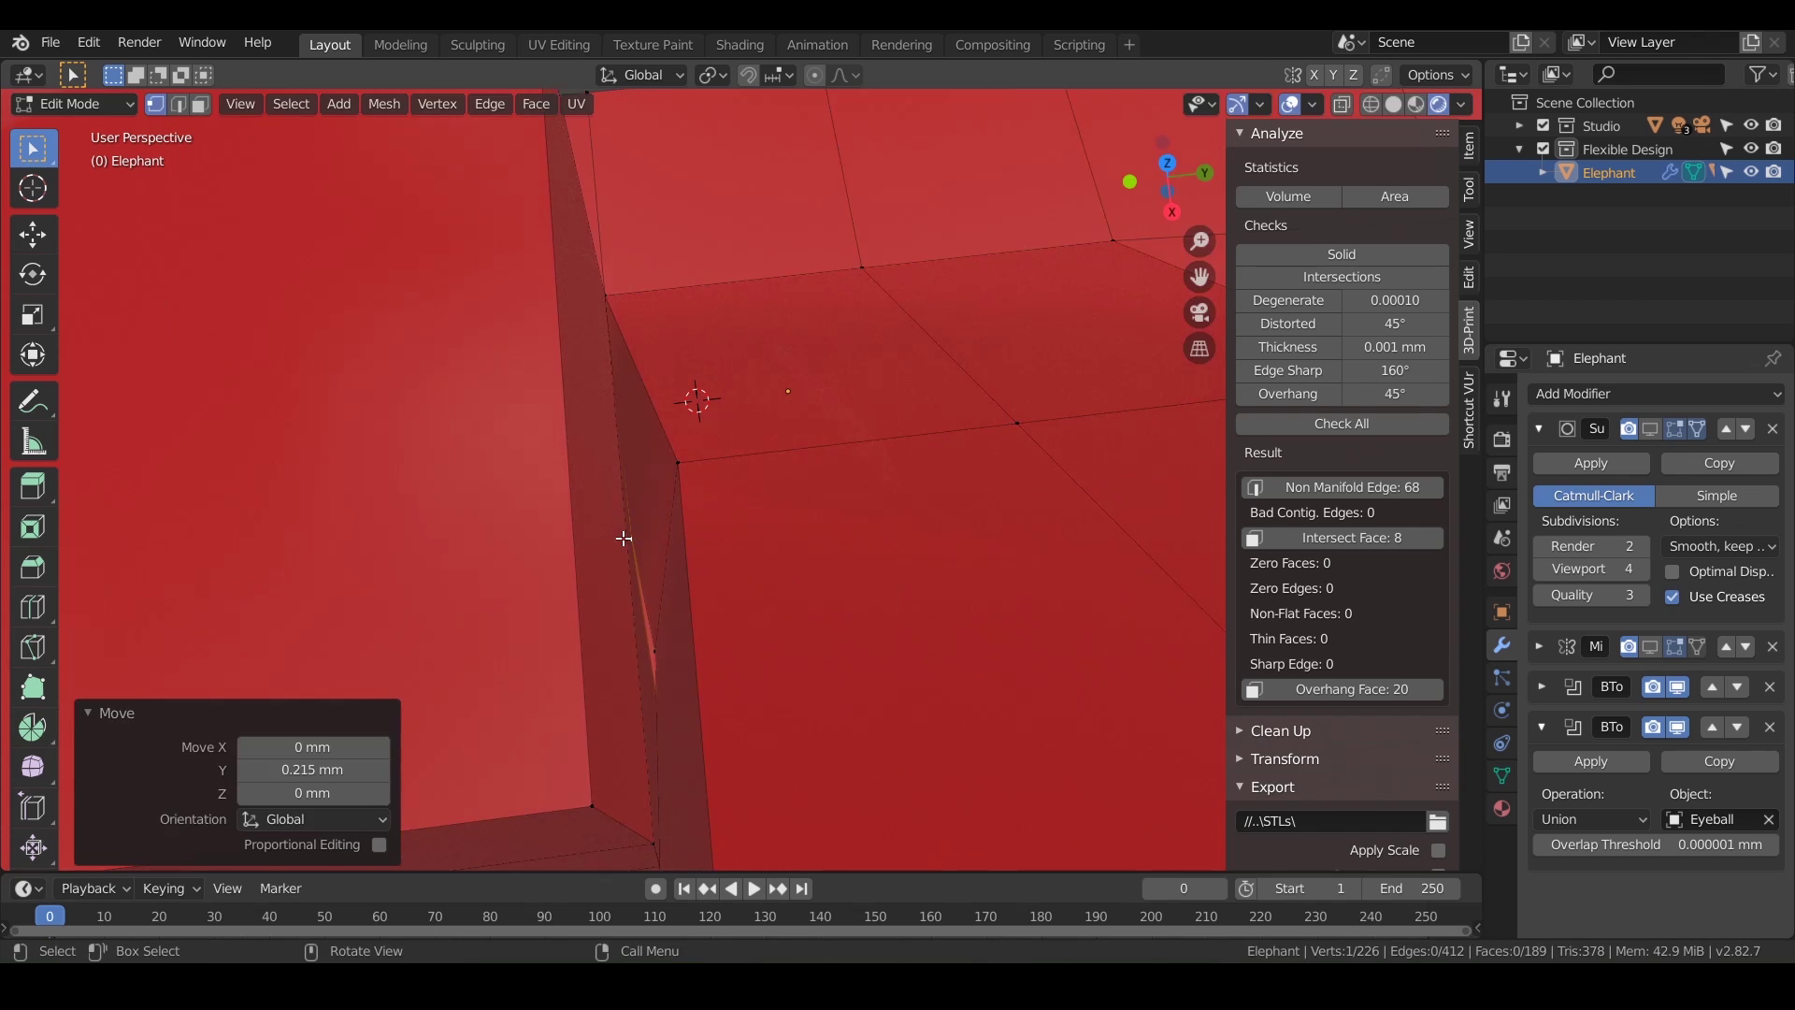
middle_drag(659, 559, 662, 540)
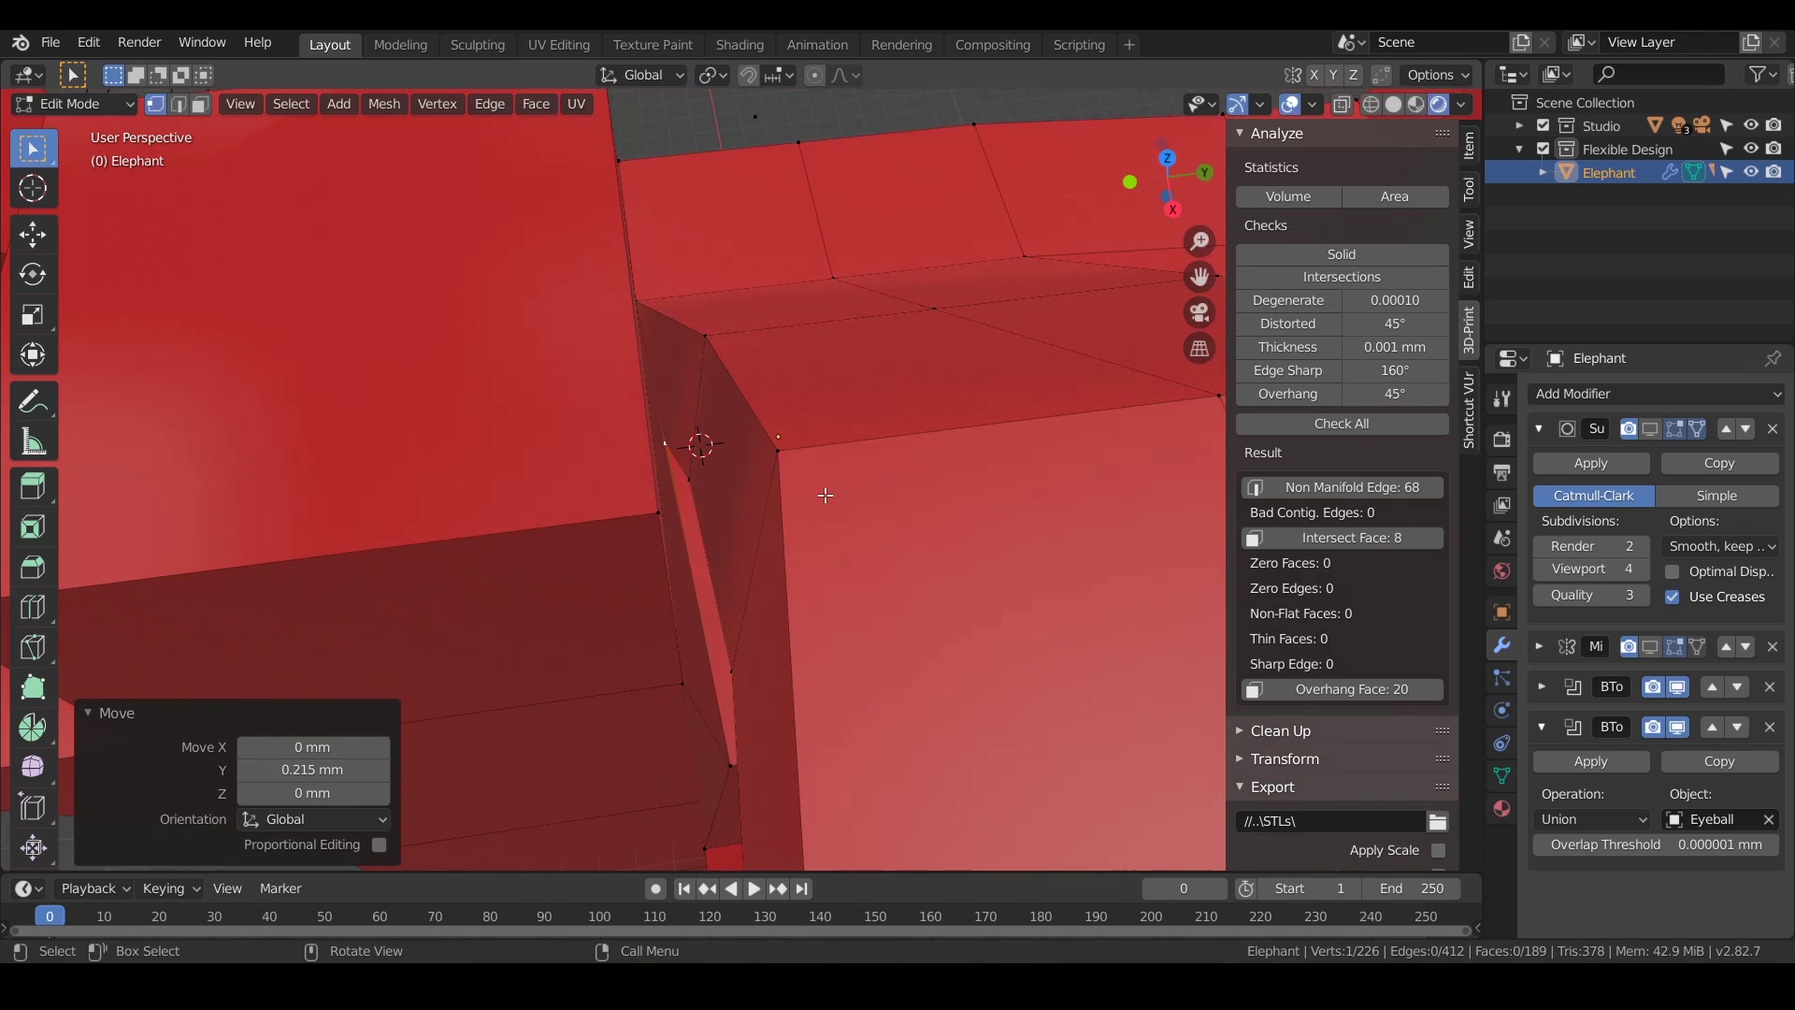
- Rerun all print checks on the elephant mesh and look over the base mesh around the ear
click(1313, 422)
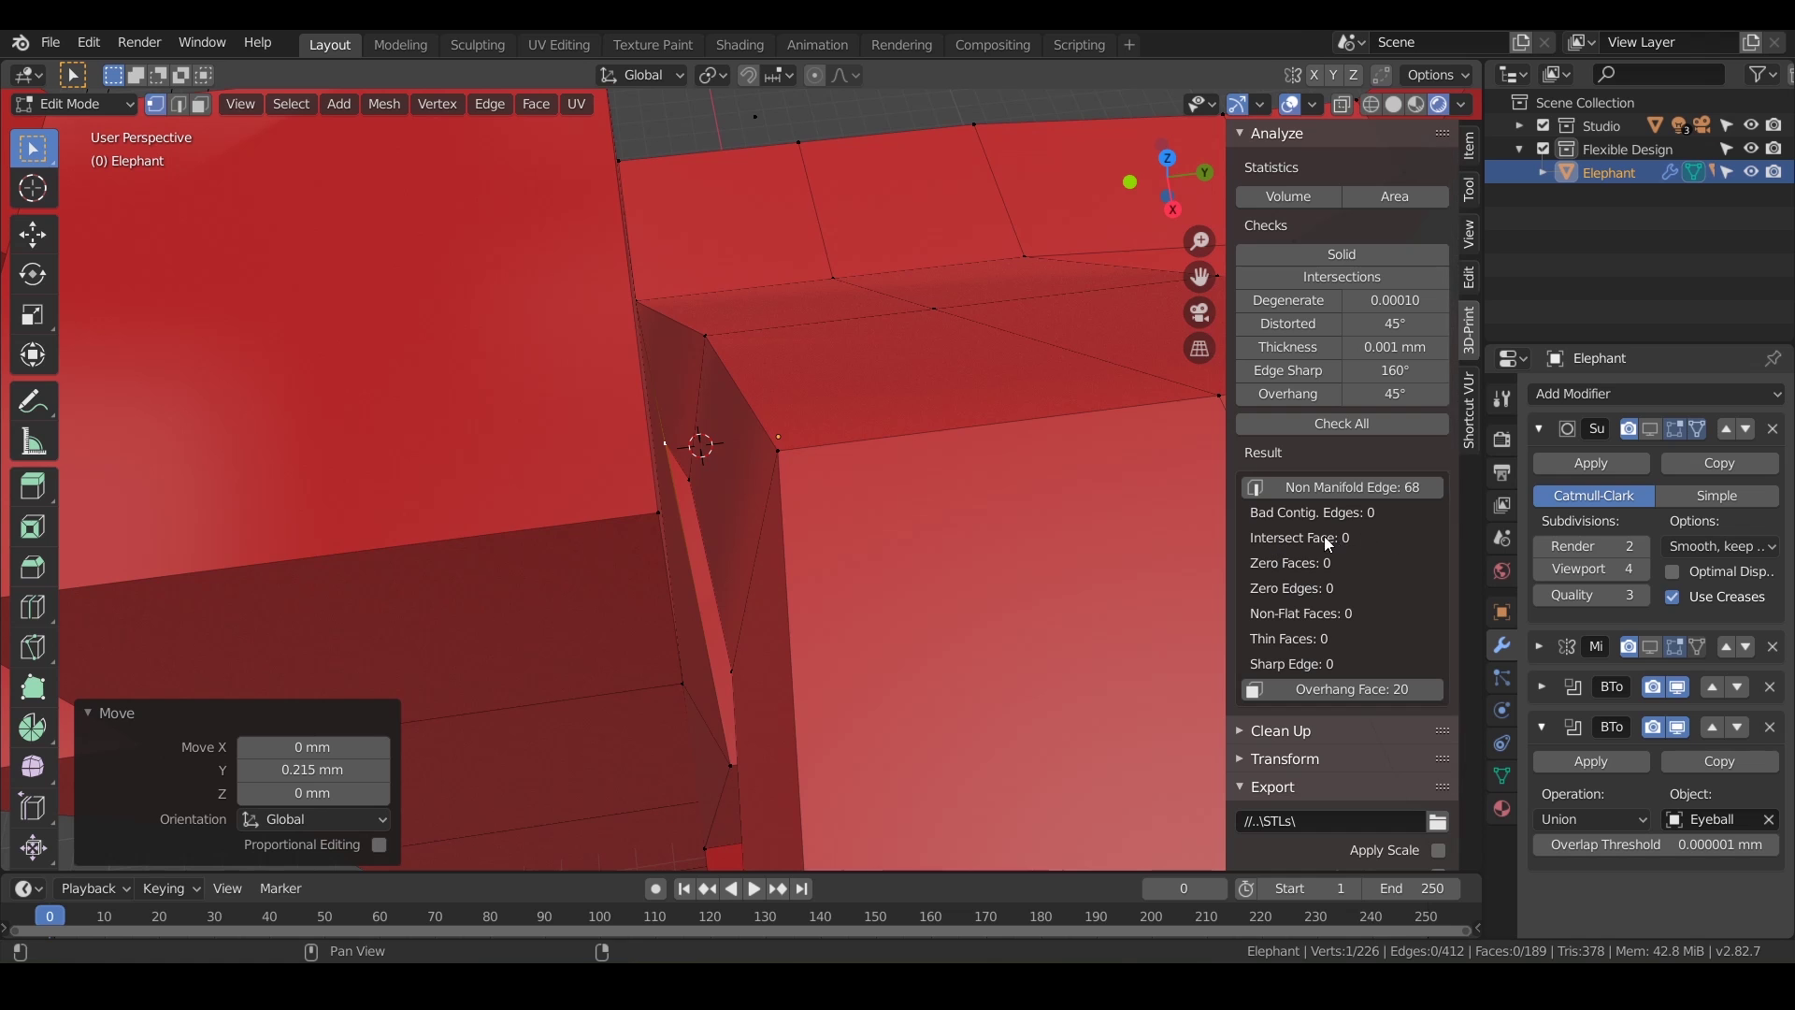
scroll(699, 494, down, 5)
middle_drag(692, 488, 667, 519)
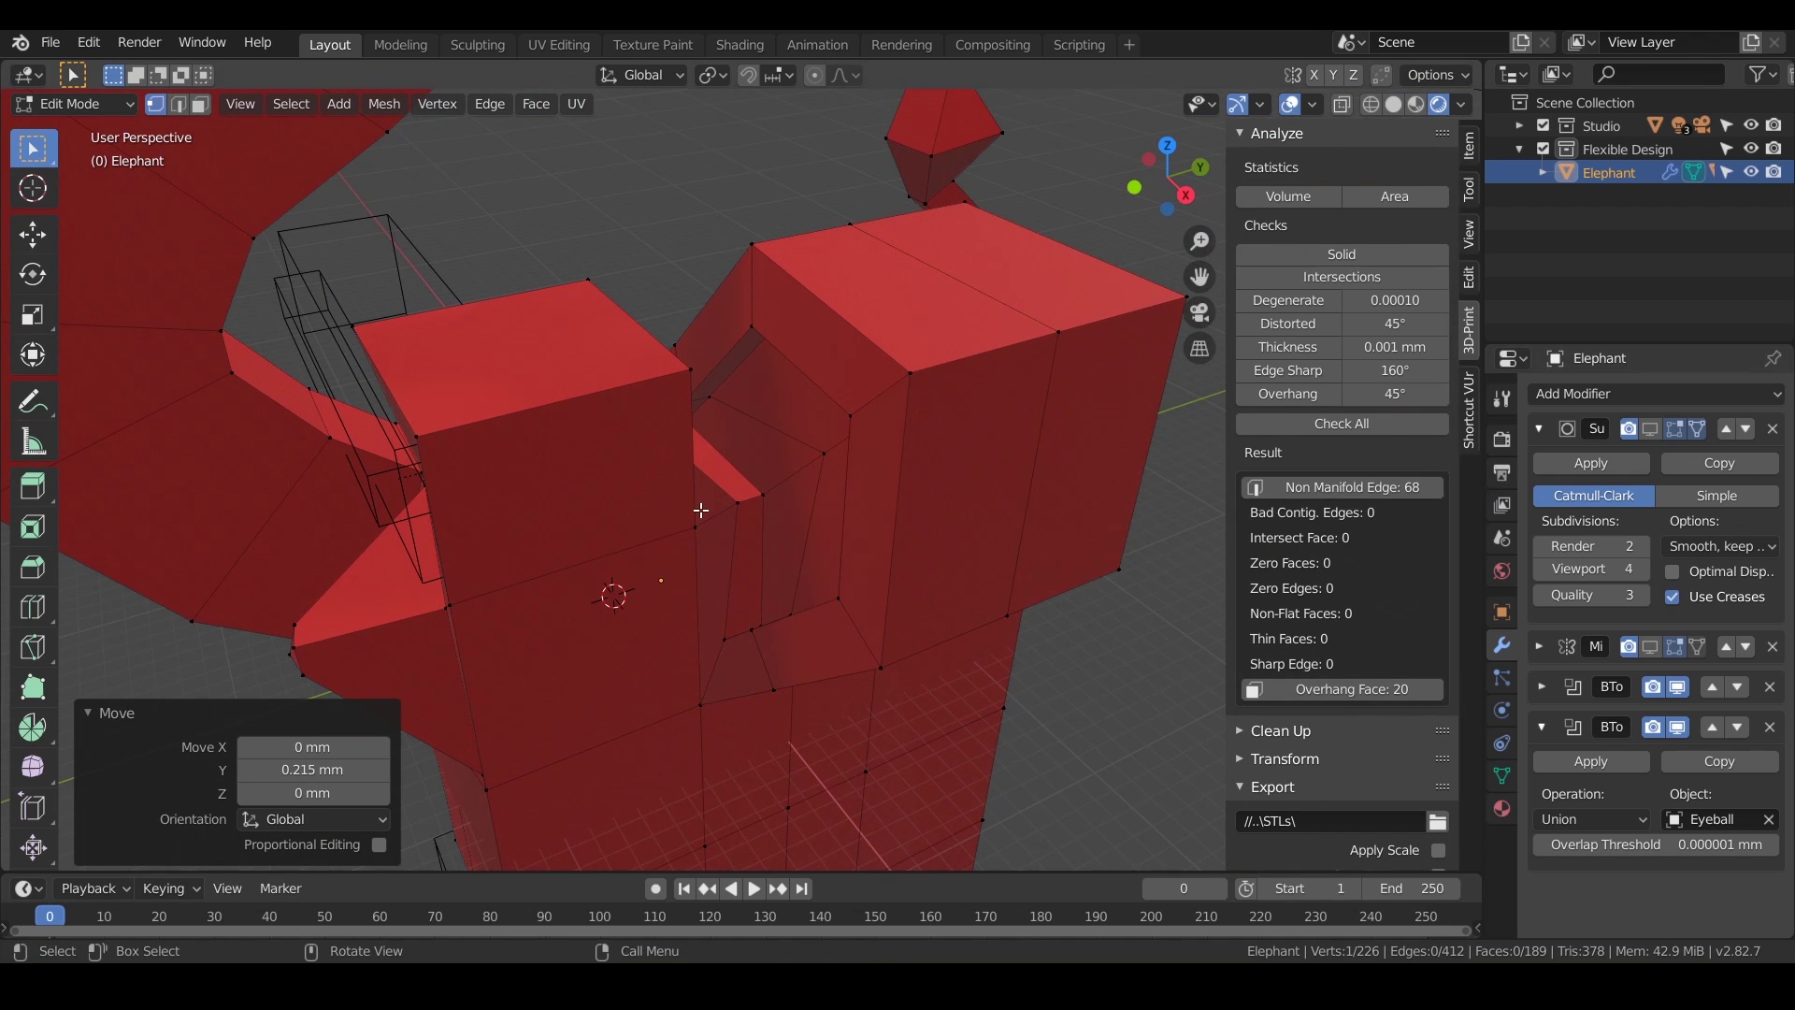
- Turn the viewport display of the Subdivision and Mirror modifiers back on and return the elephant to Object Mode
click(1650, 430)
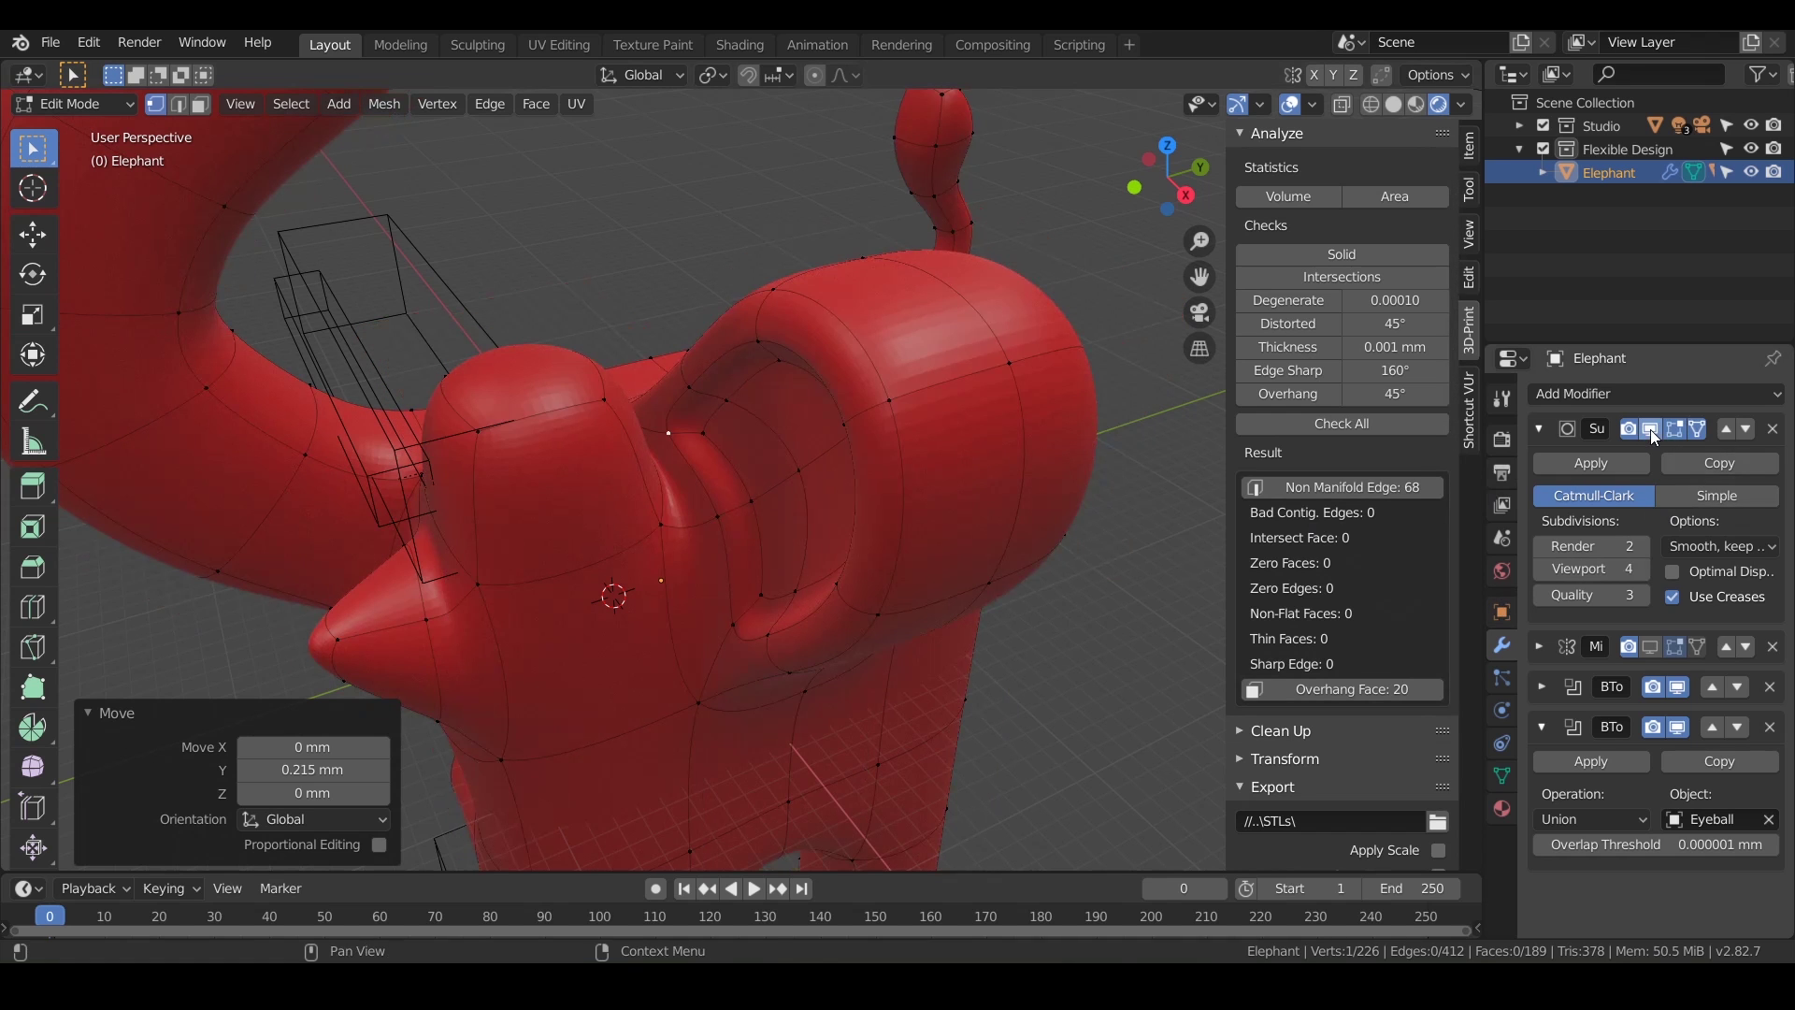
click(1650, 647)
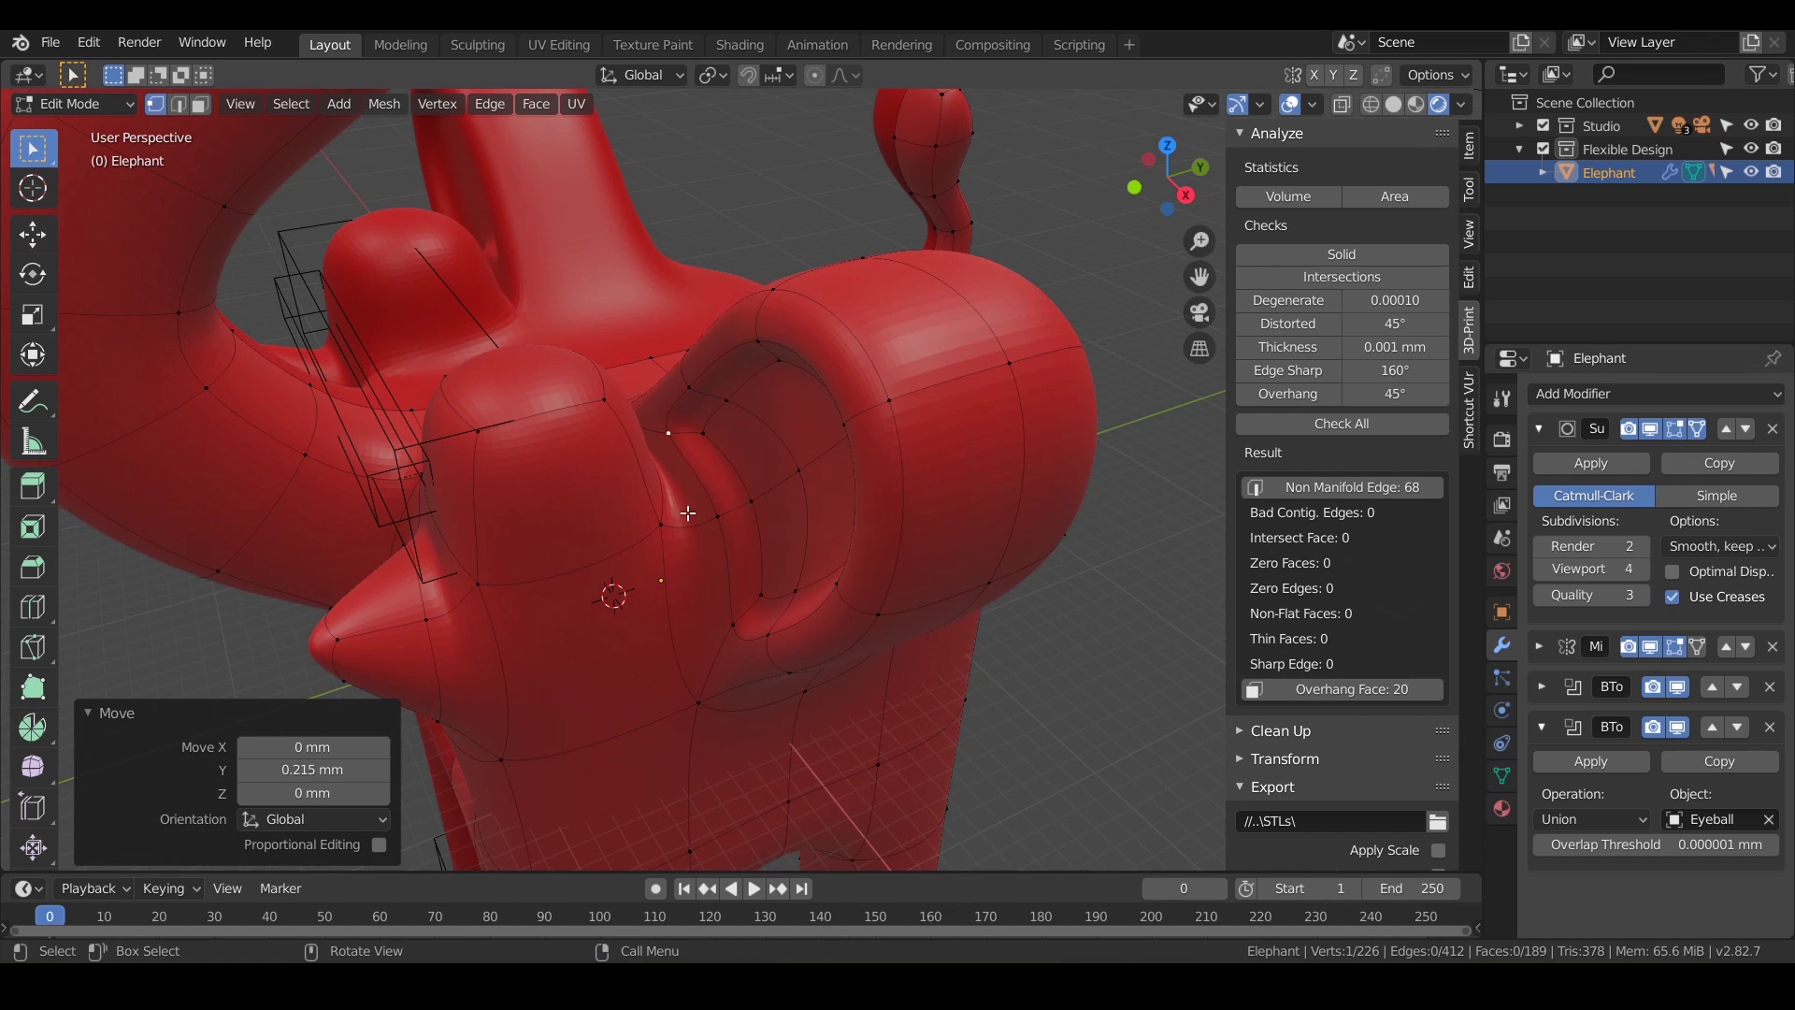
middle_drag(844, 505, 975, 489)
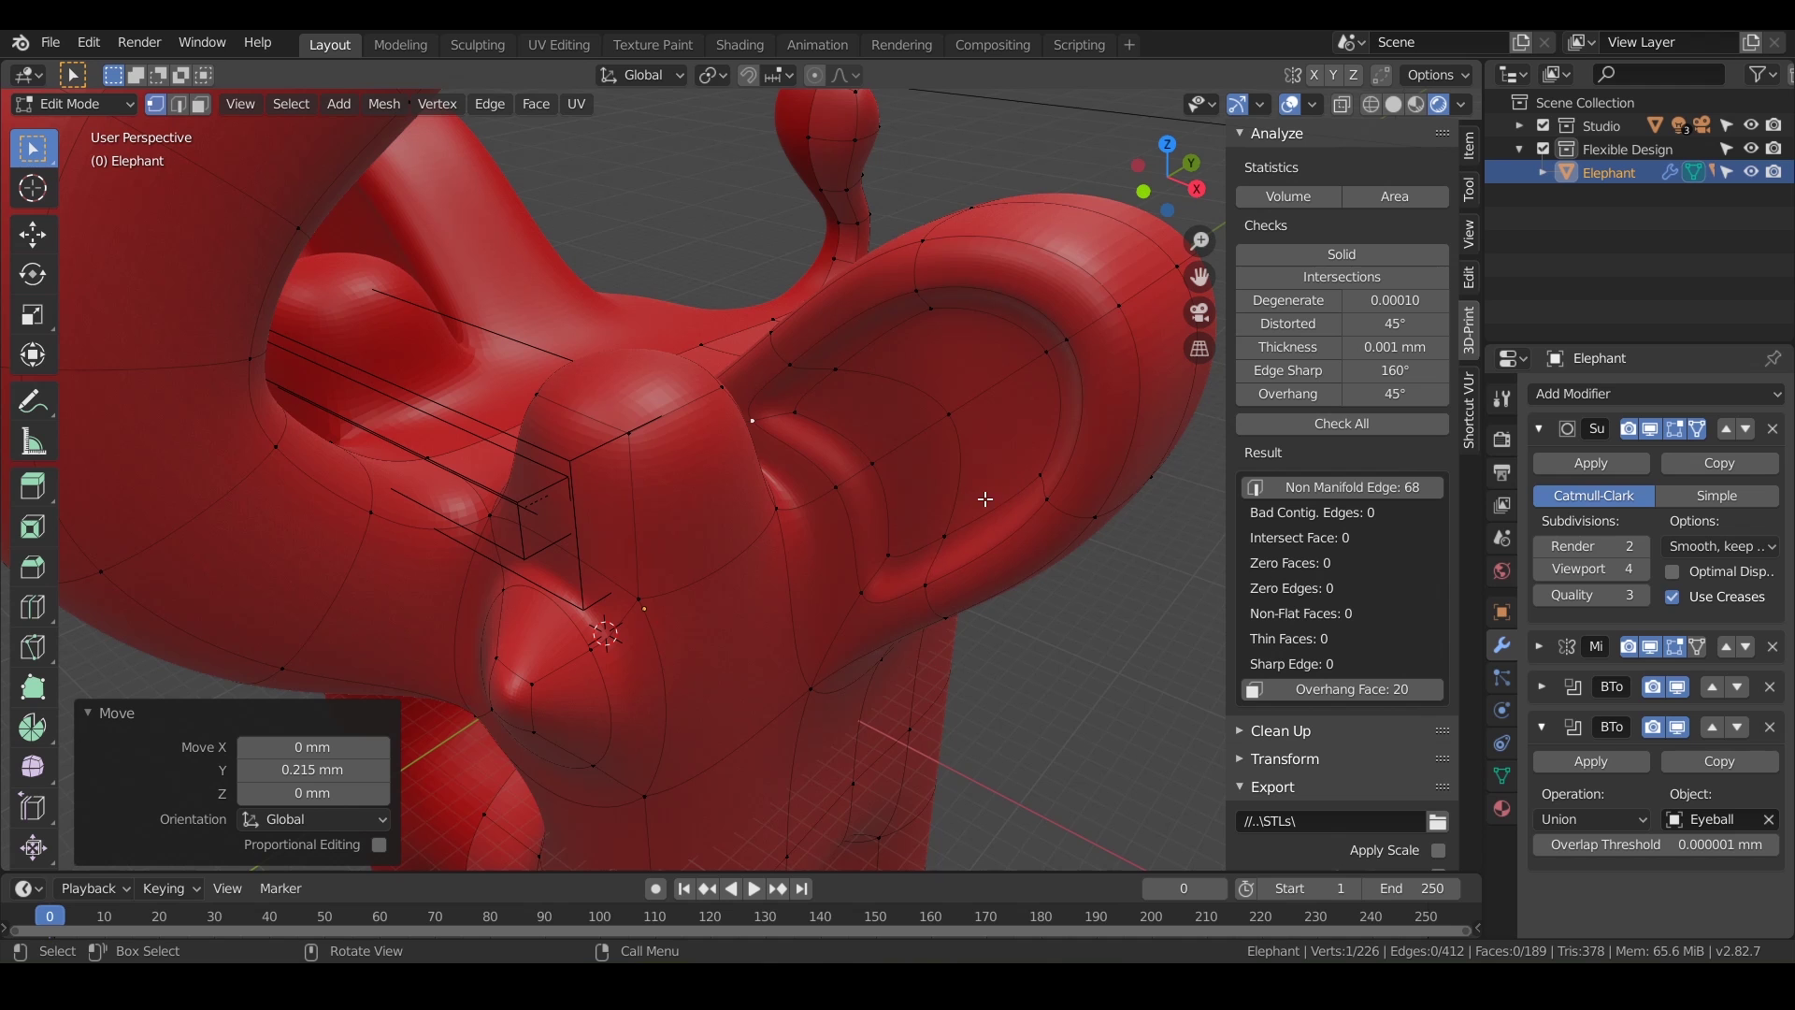
key(Tab)
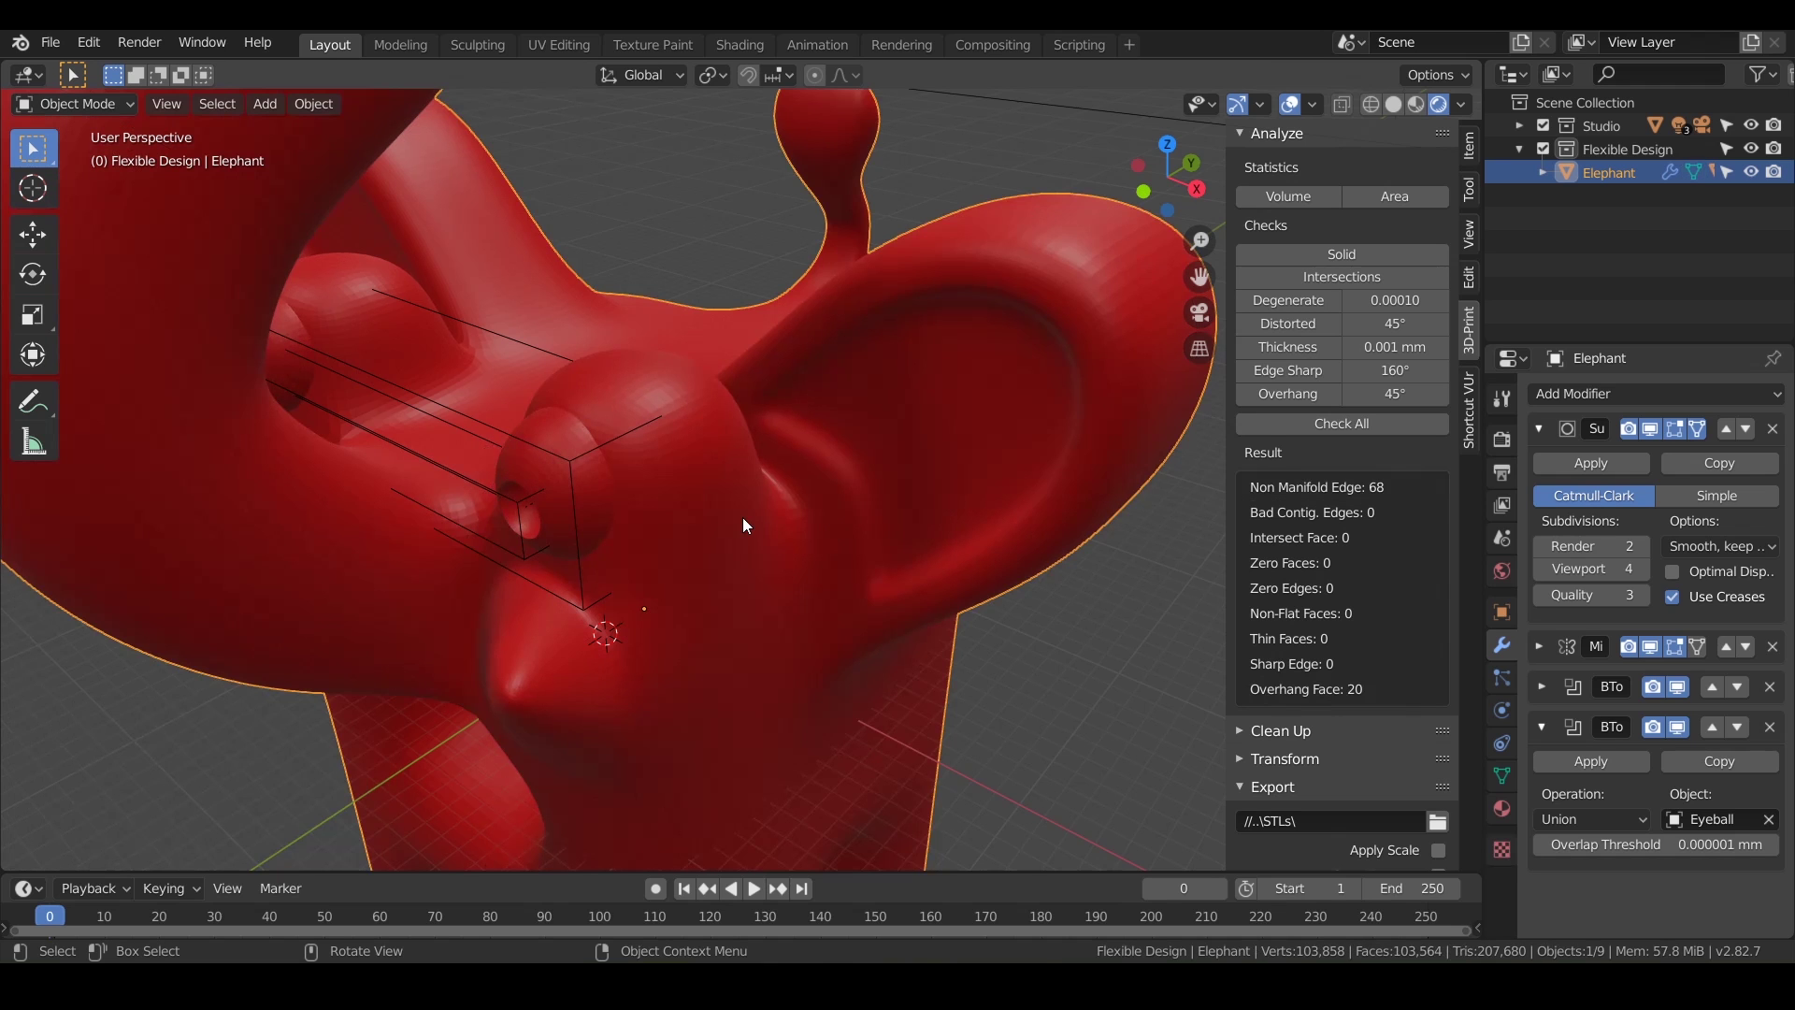
middle_drag(783, 473, 721, 464)
scroll(803, 406, down, 5)
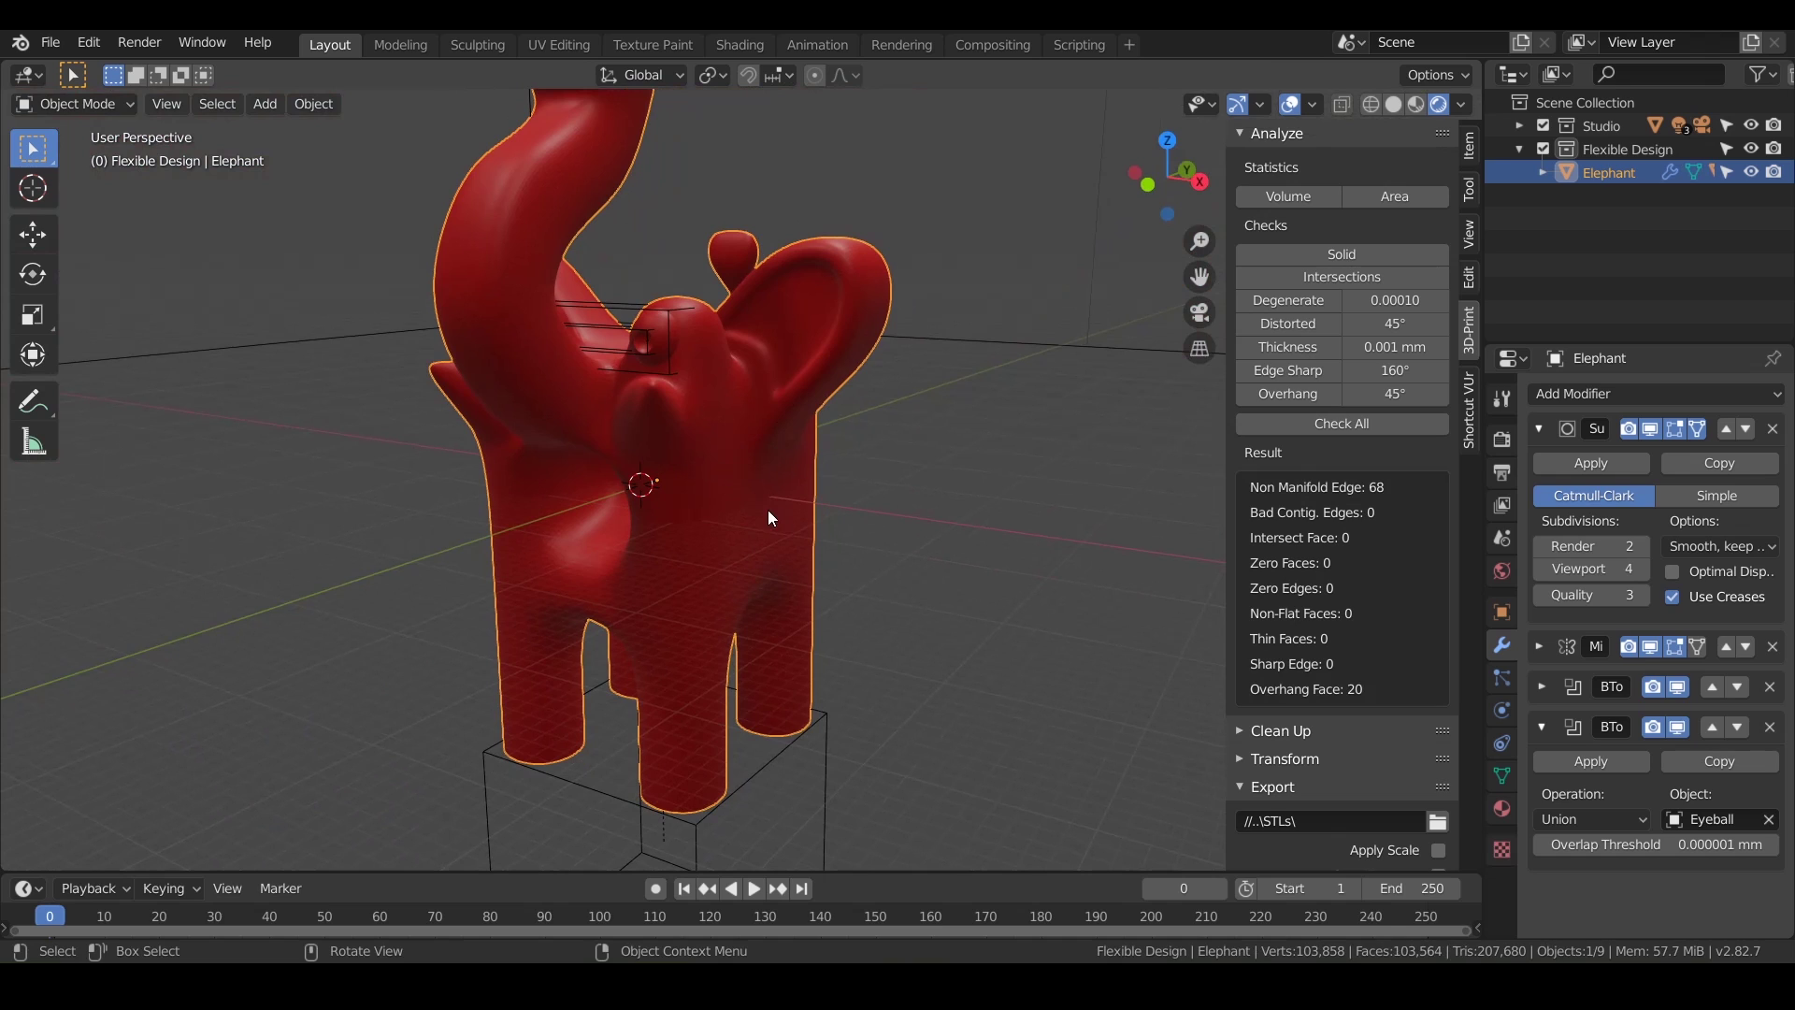
- Set the export path to the STLs folder and export the elephant in STL format
click(1436, 825)
double_click(1227, 340)
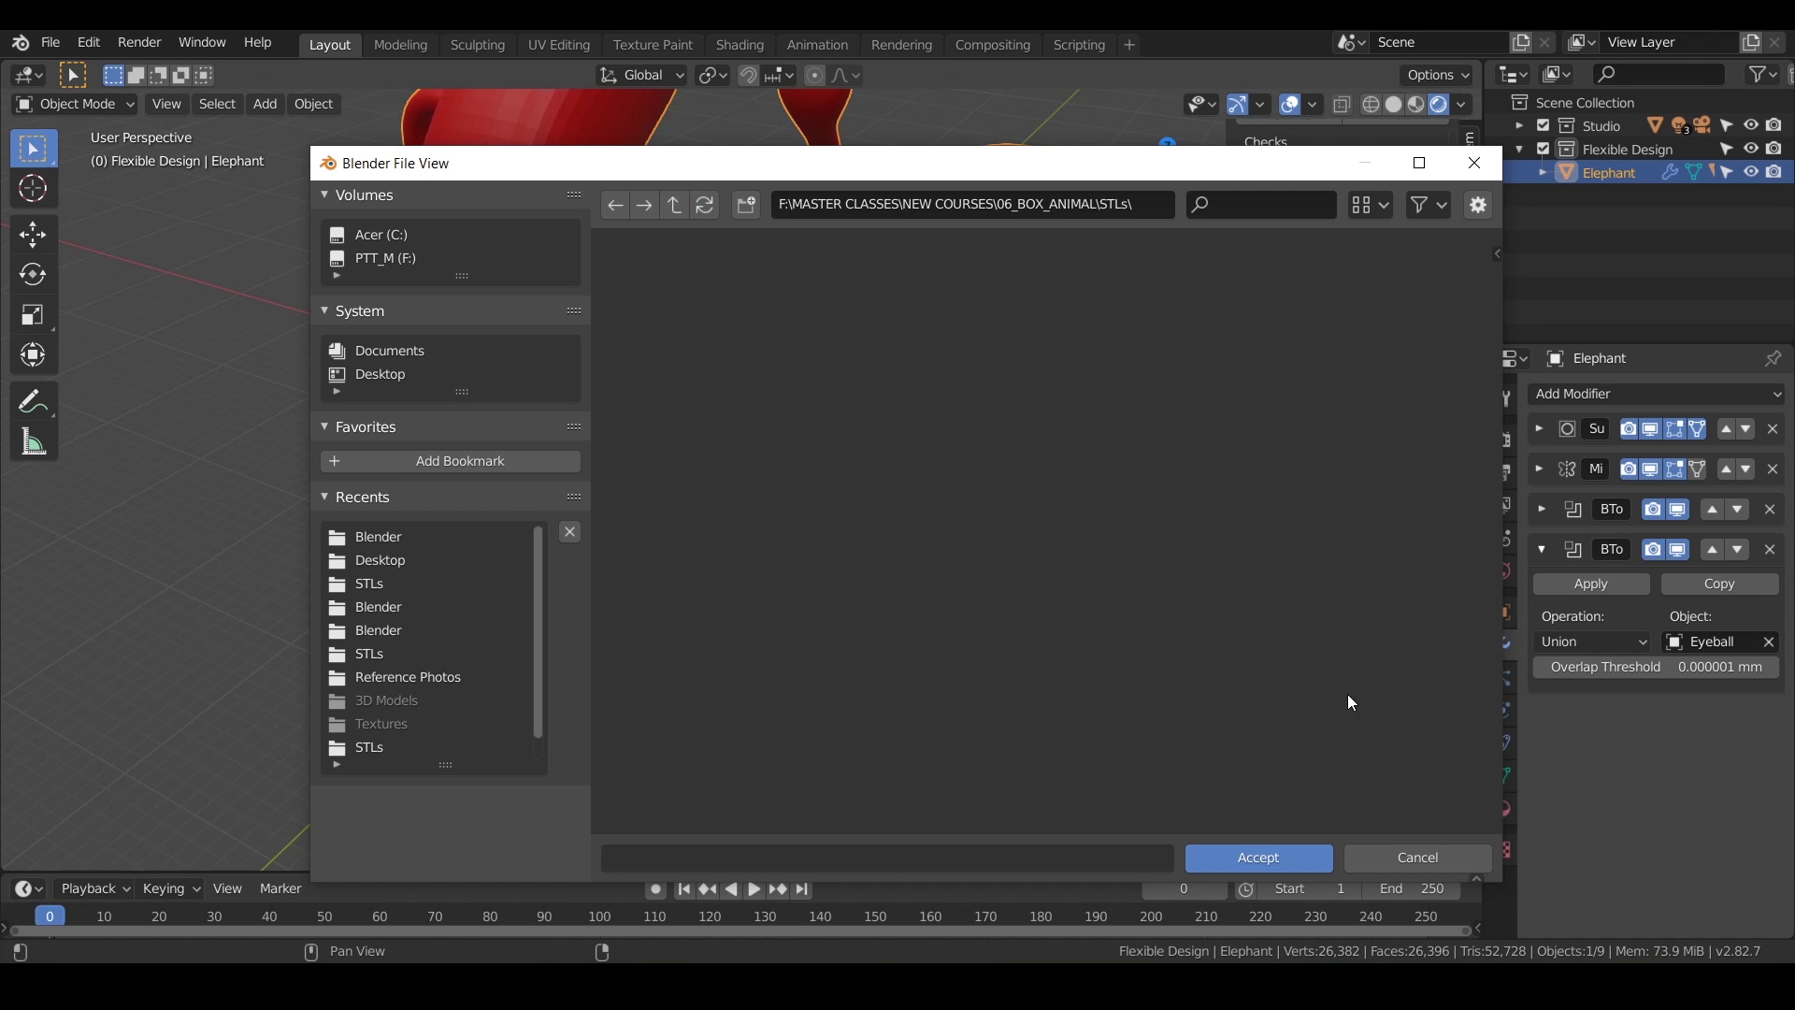
click(1248, 859)
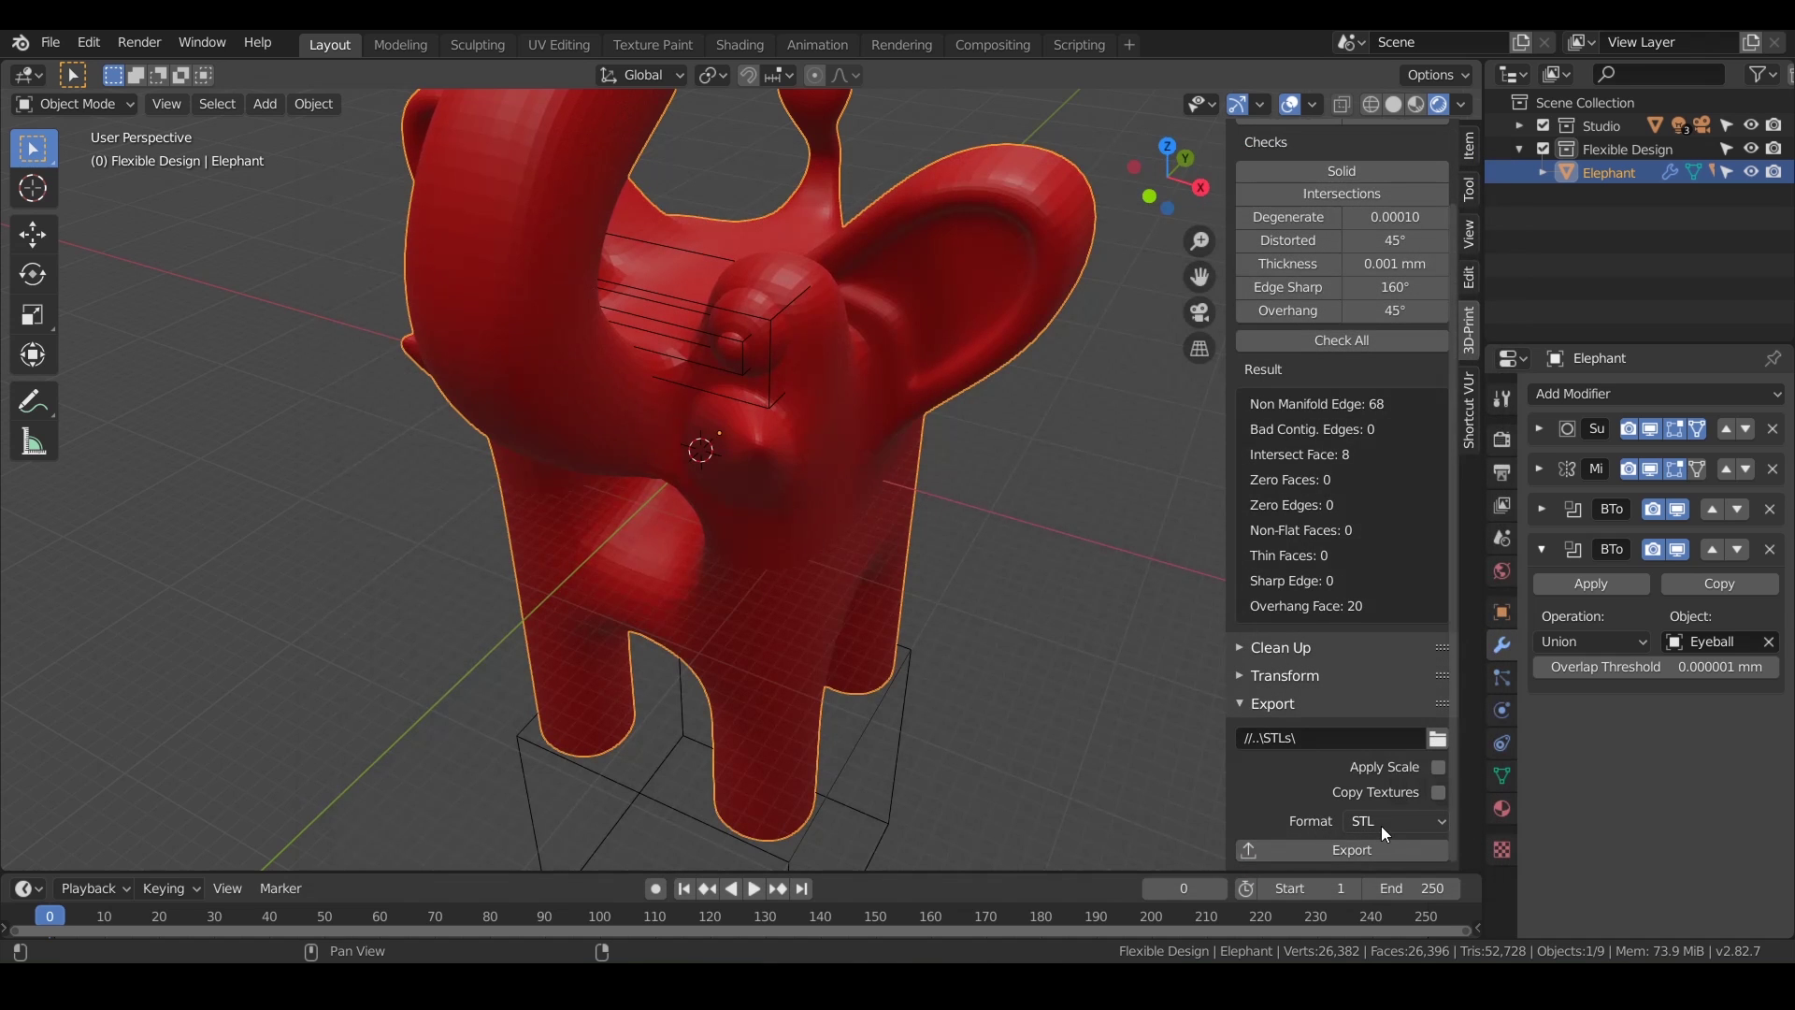
click(1342, 851)
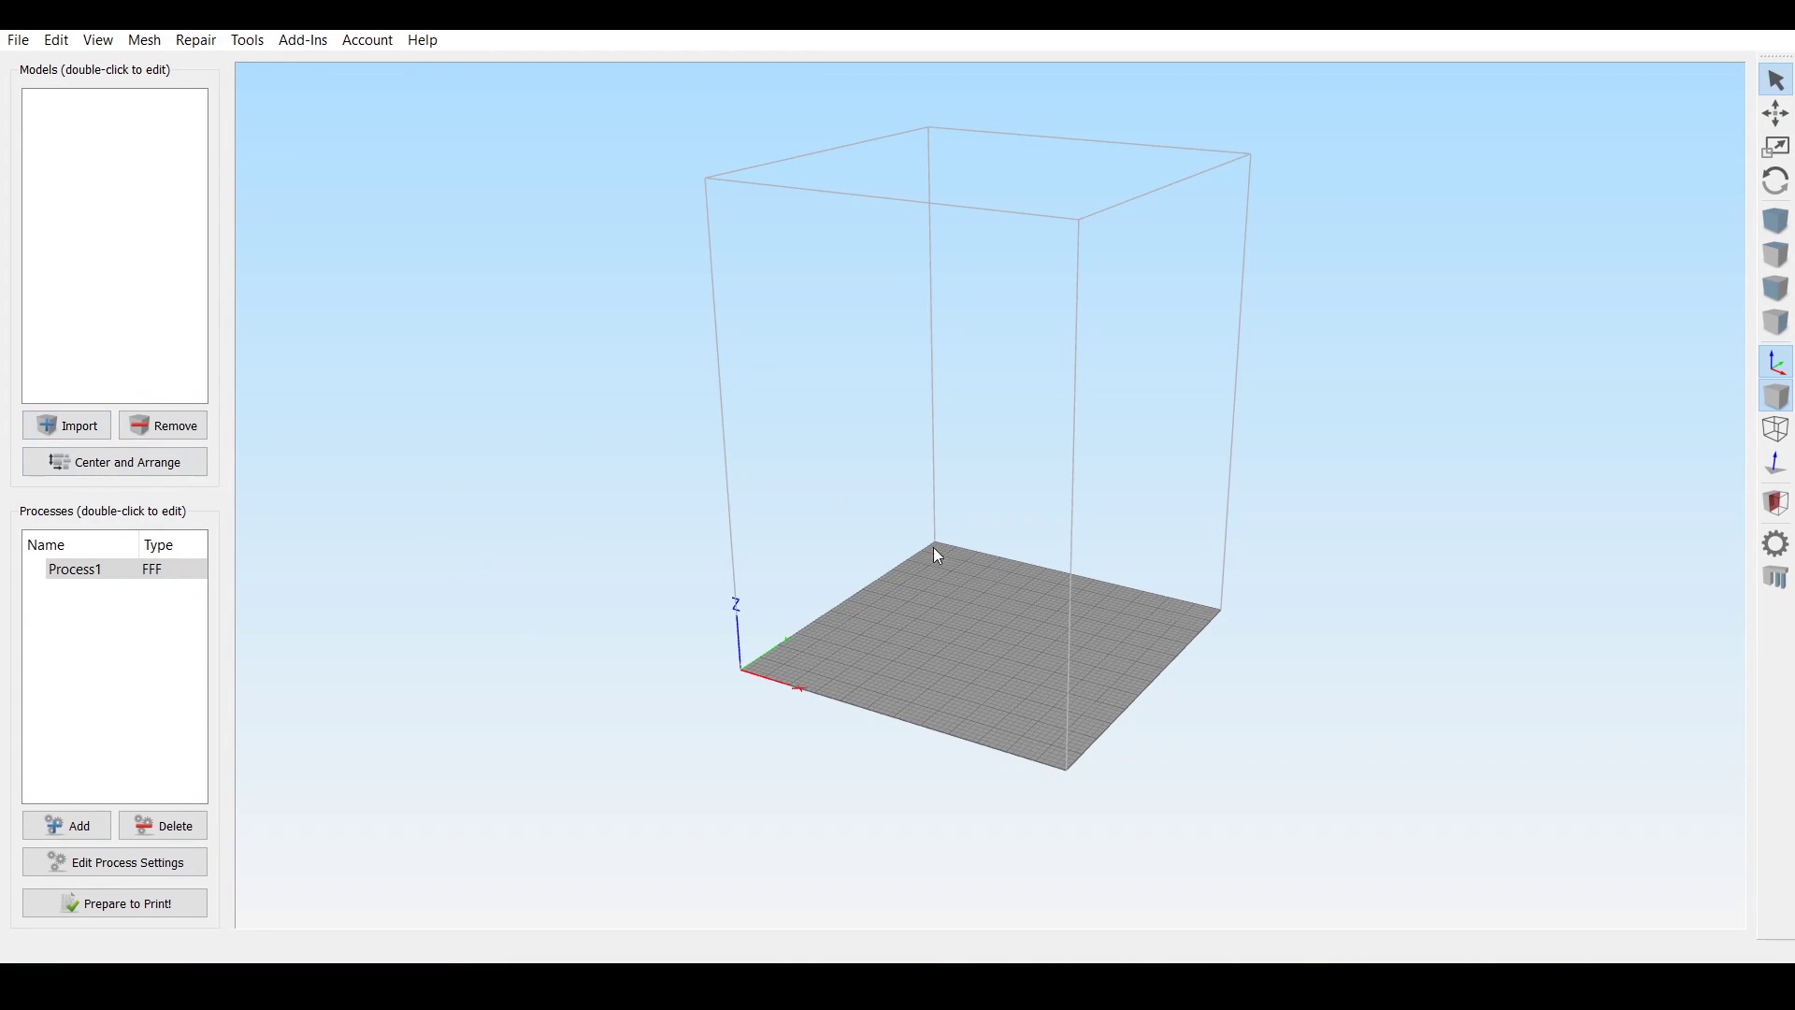
- Import the Box_Animal-Elephant model from the STLs folder into the slicer
click(65, 426)
double_click(760, 368)
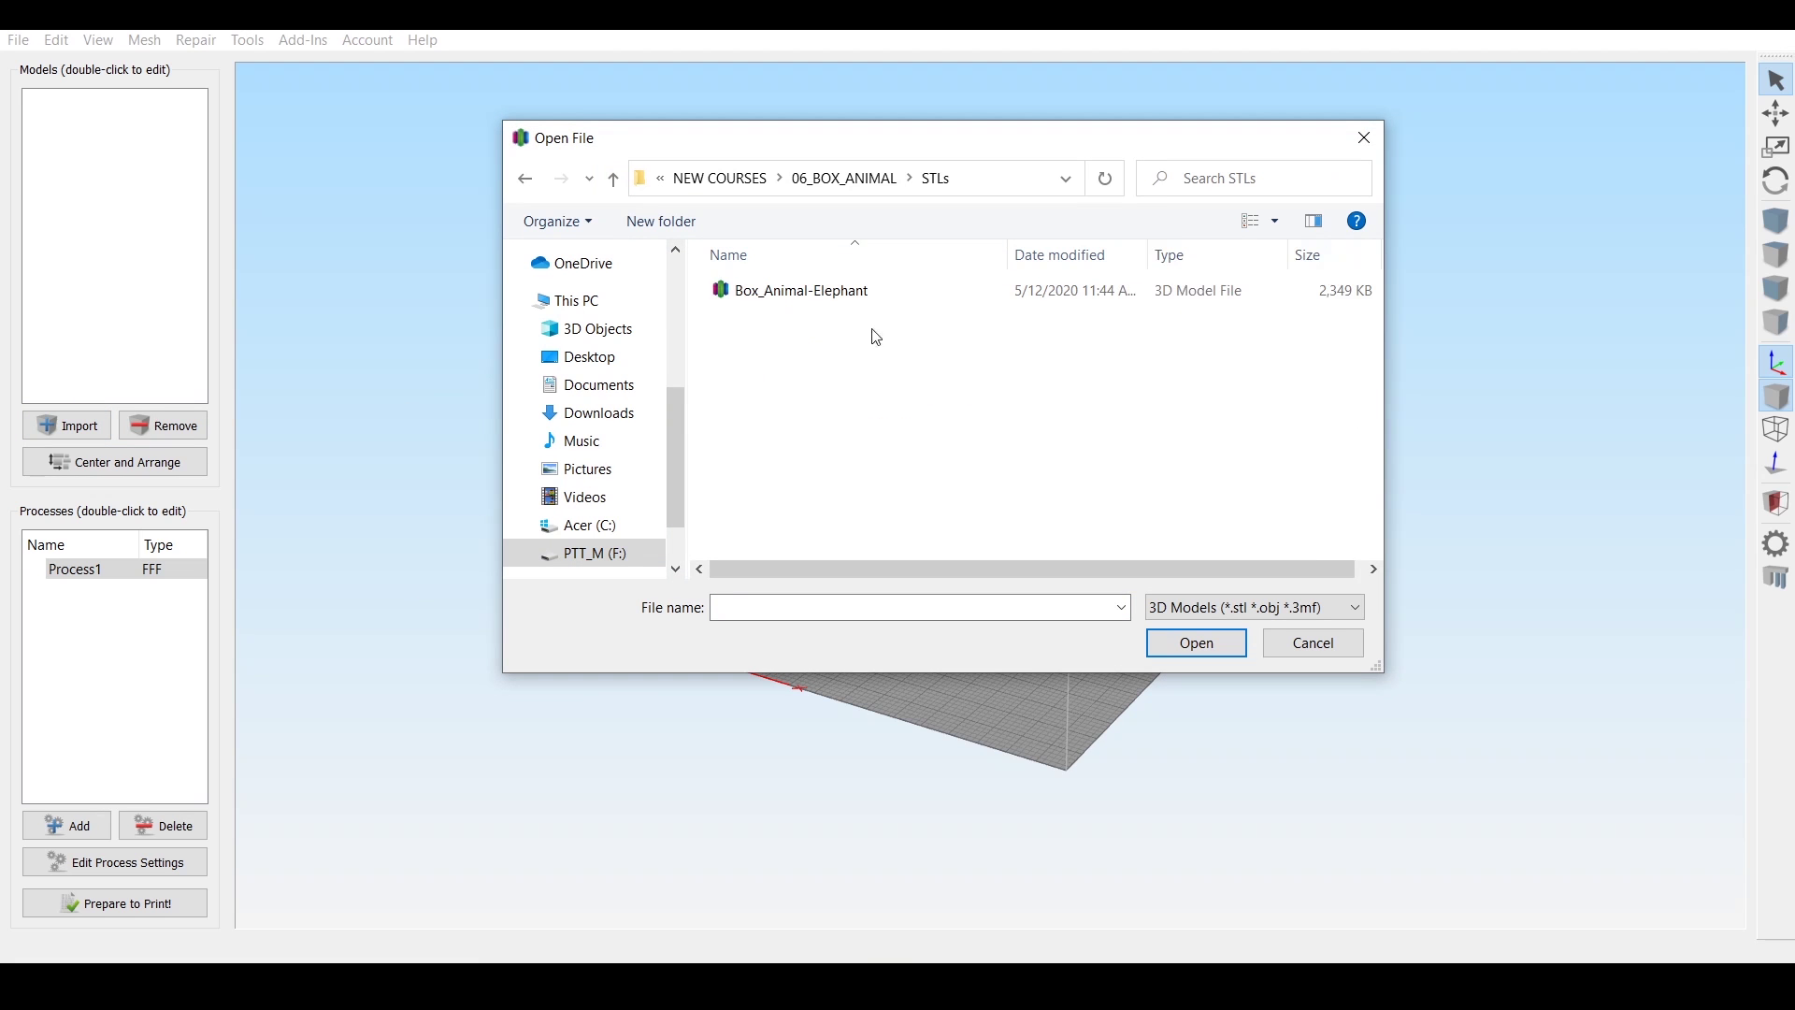
click(824, 297)
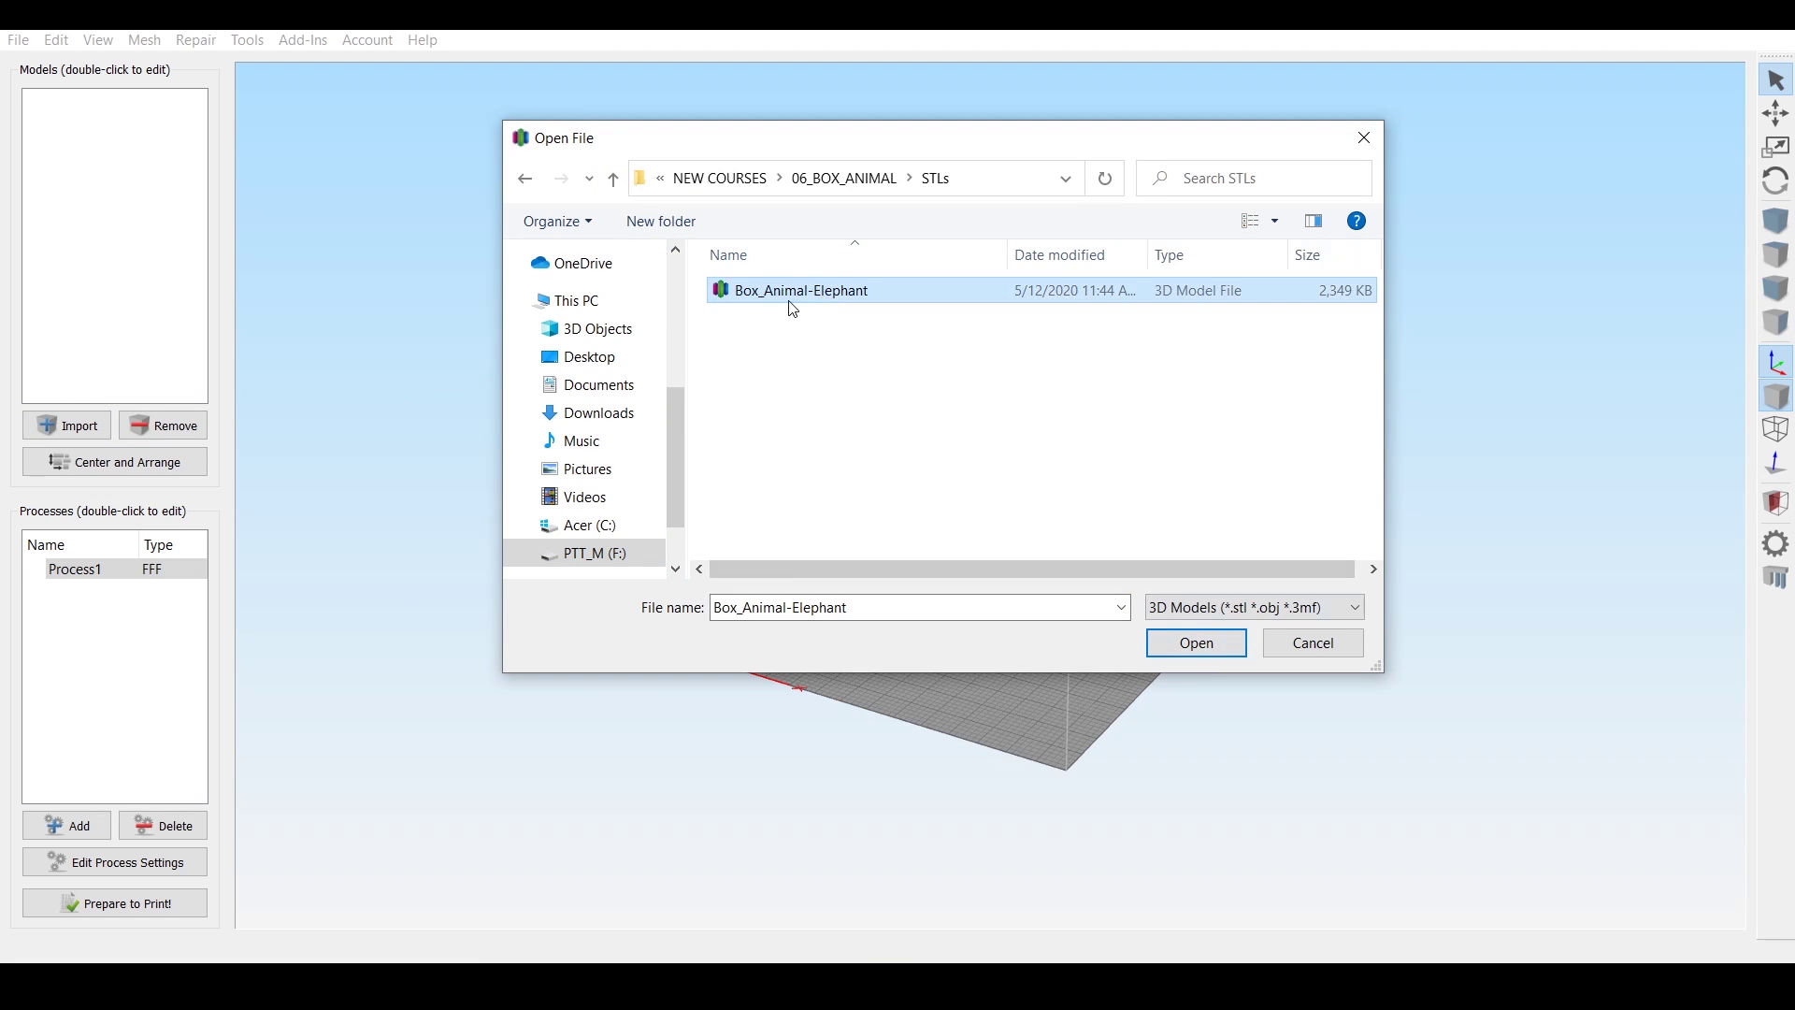
click(1186, 649)
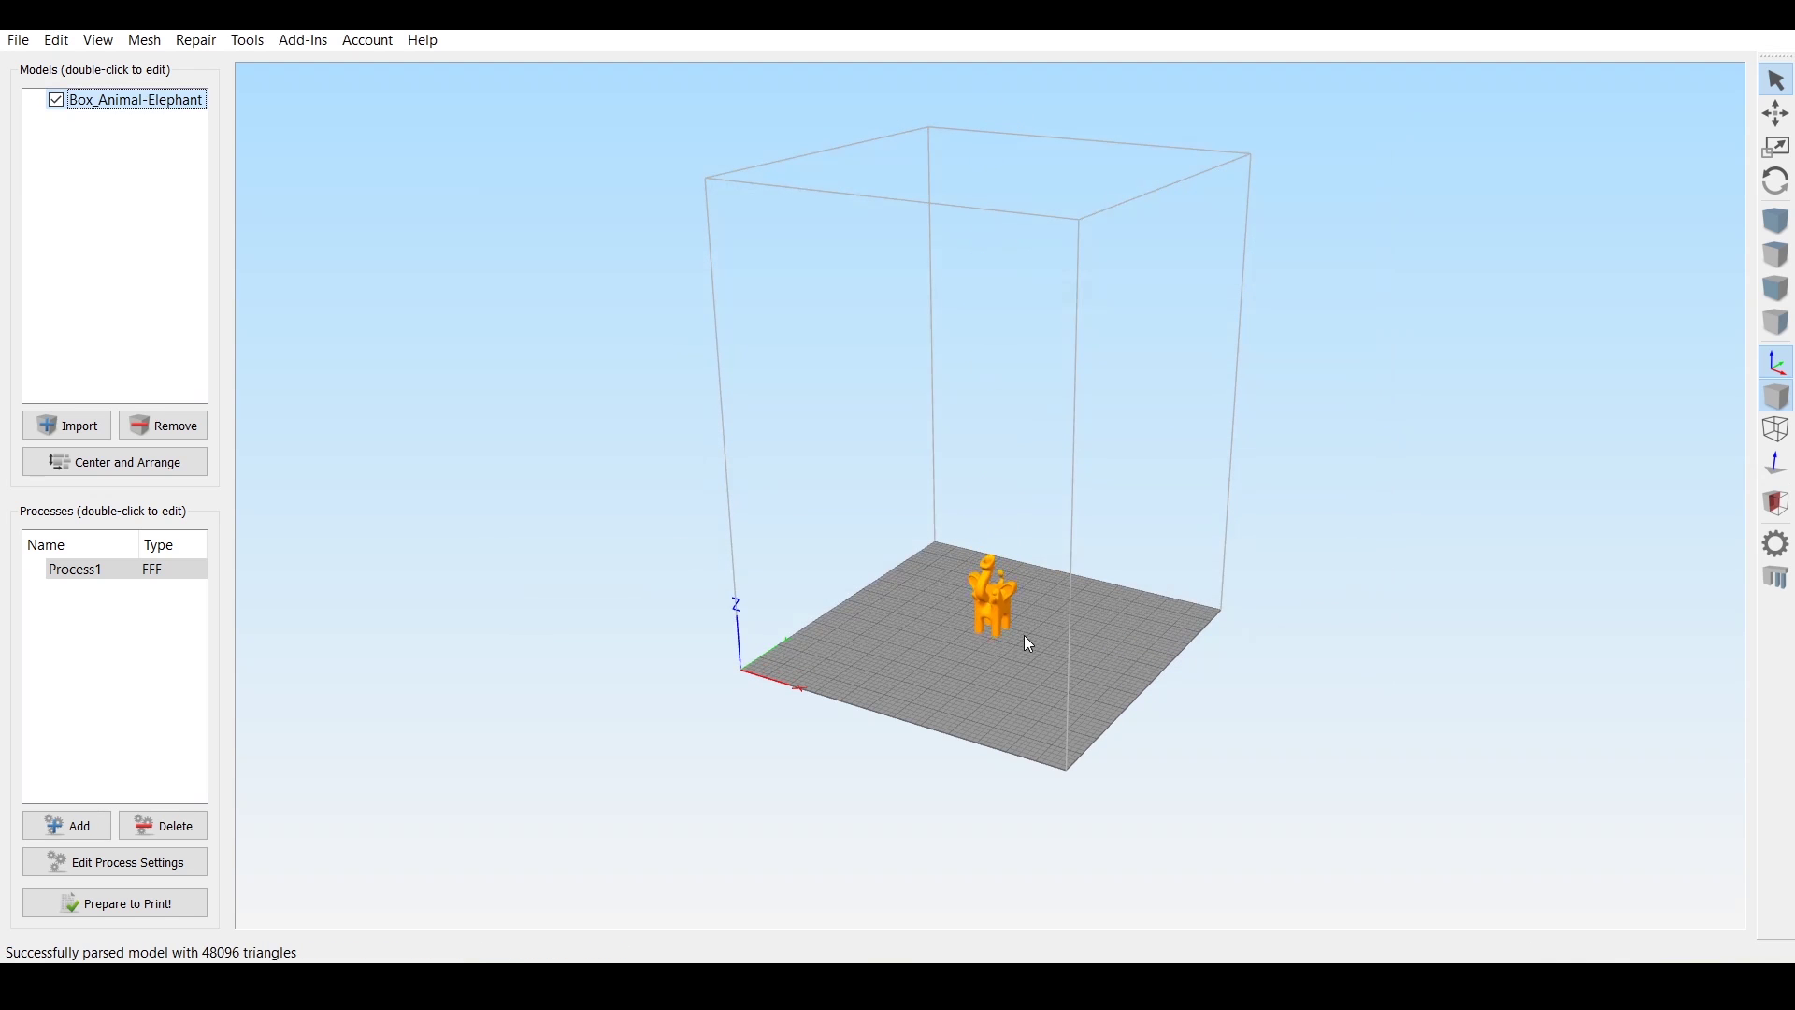
- Inspect the imported elephant's surface smoothness around the eye and ear up close, and remove the model from the build plate
scroll(1024, 636, up, 2)
scroll(1023, 636, up, 10)
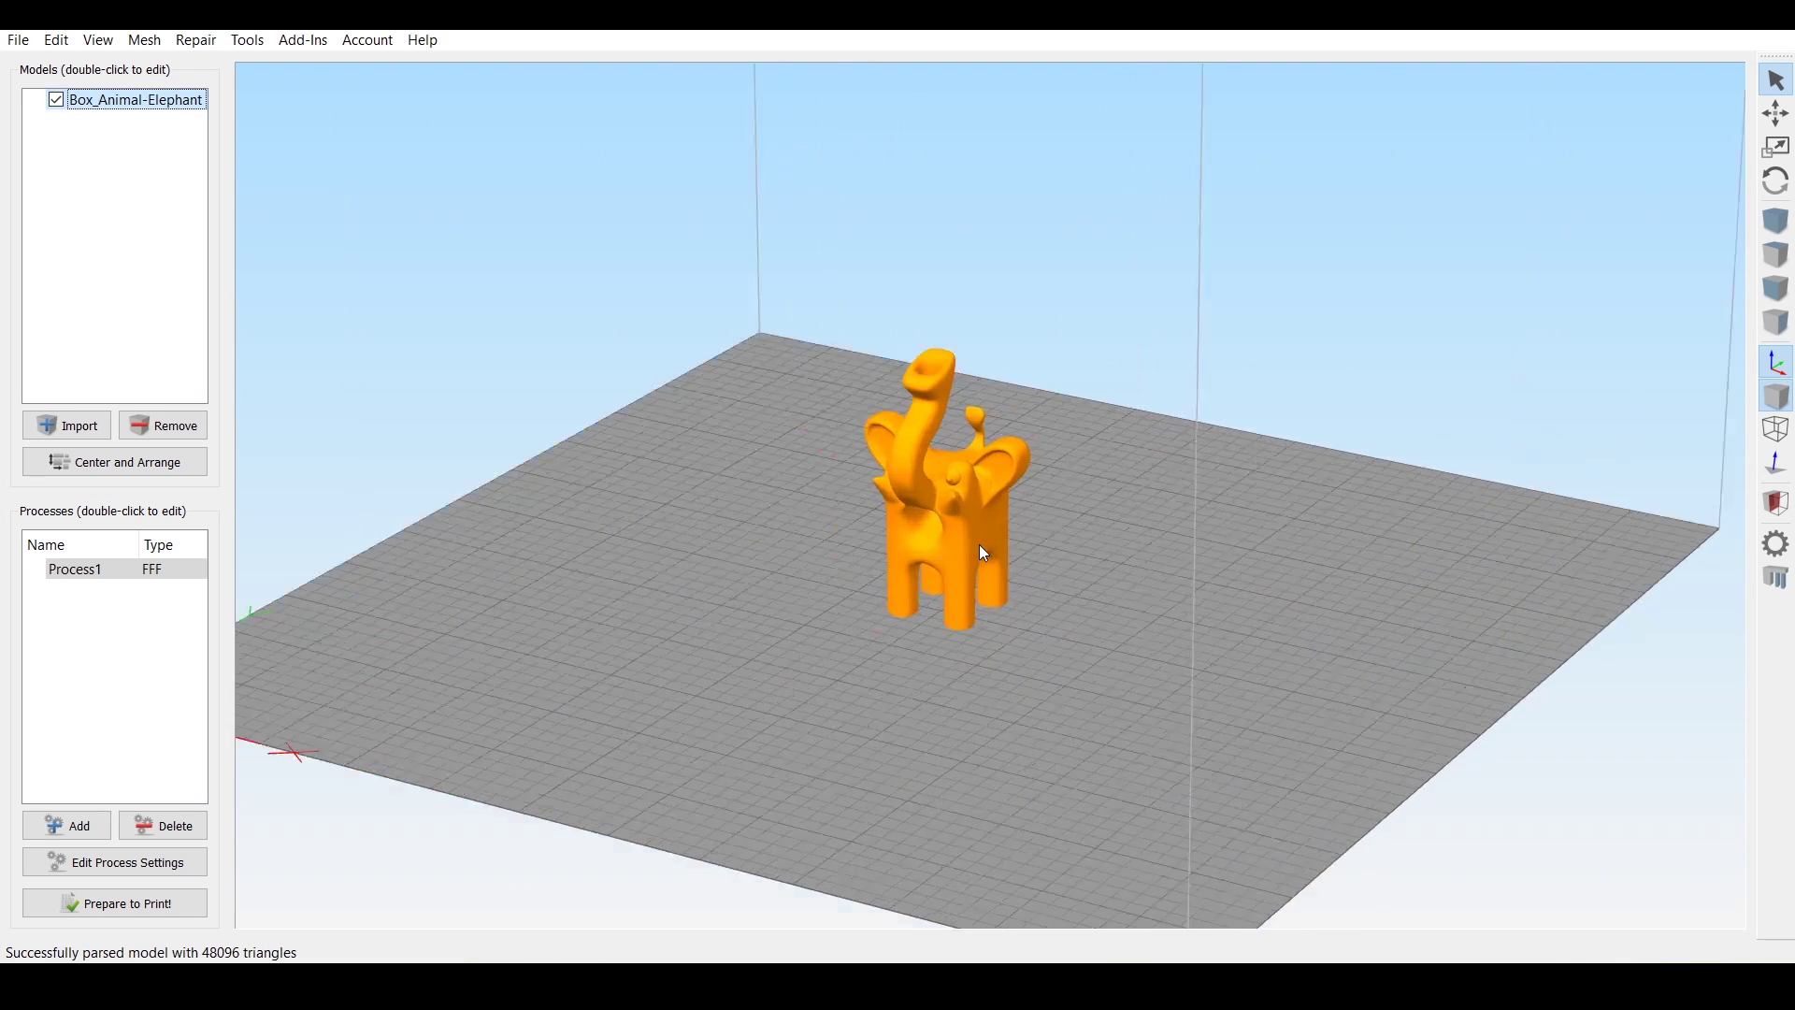
scroll(979, 544, up, 3)
drag(994, 549, 850, 536)
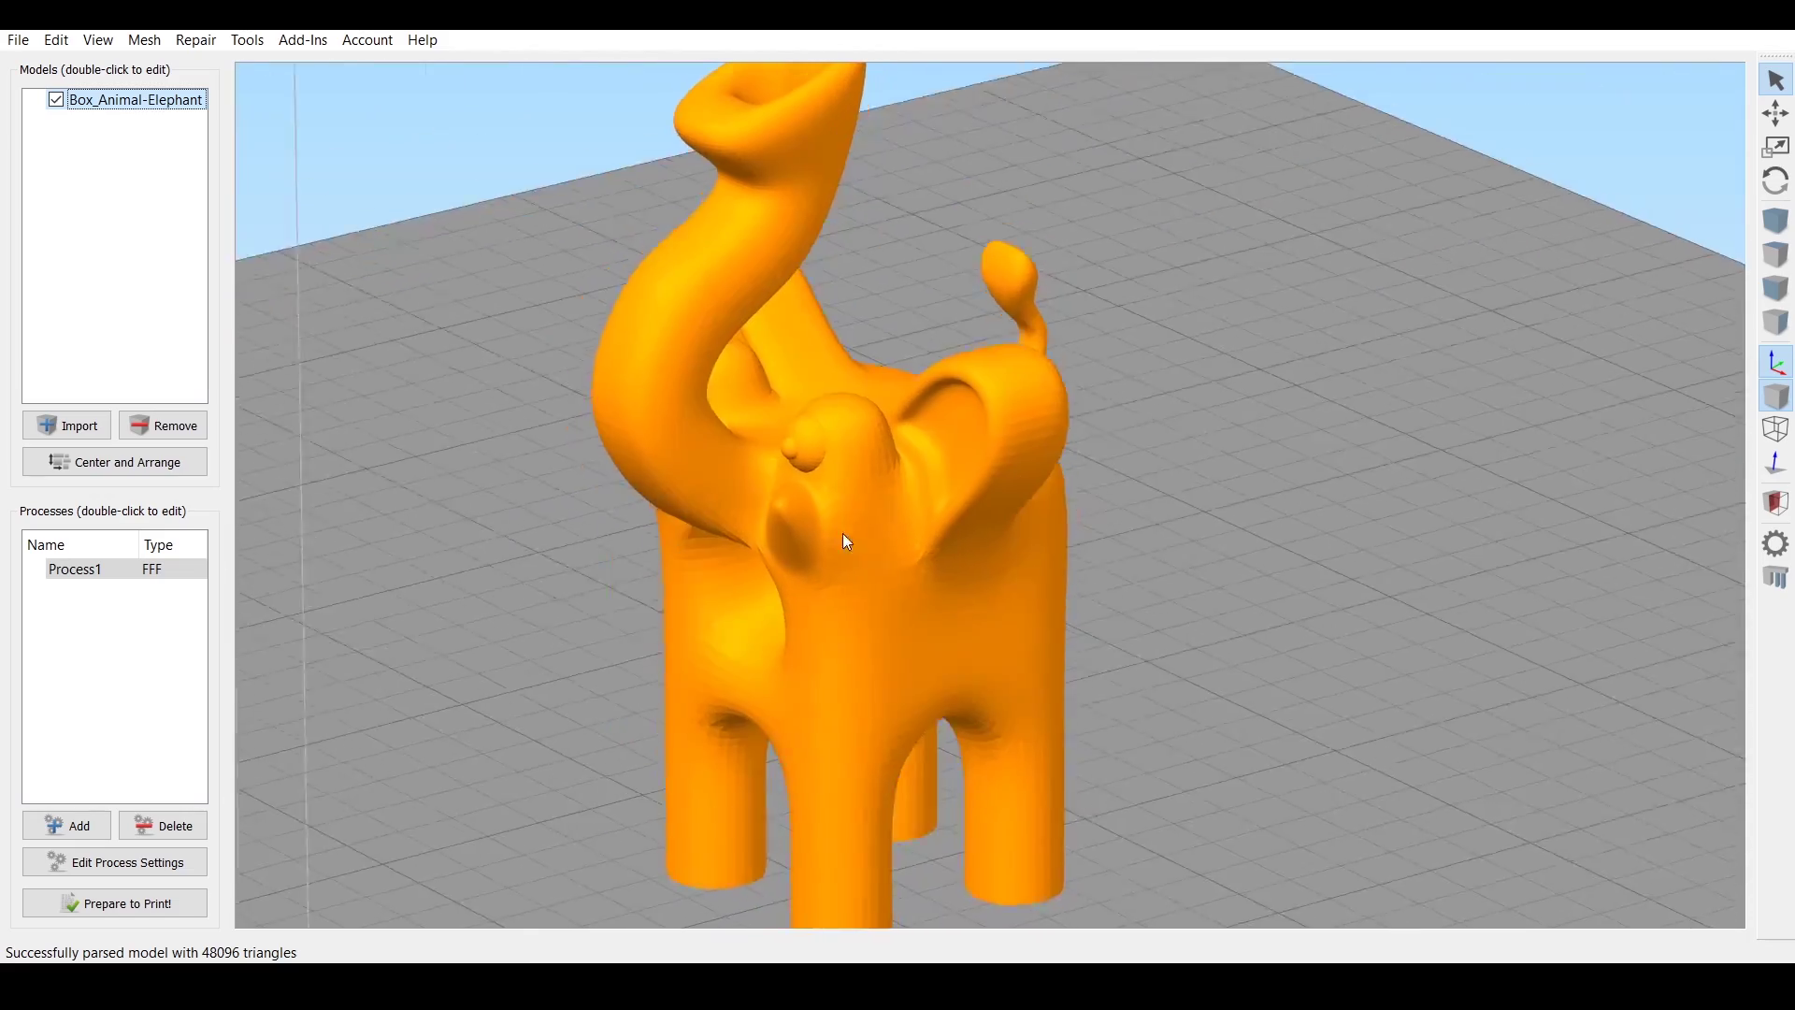
scroll(1004, 535, up, 3)
drag(1004, 535, 941, 565)
key(Delete)
- Switch back to Blender and set the elephant's Subdivision viewport level to 4
key(alt+Tab)
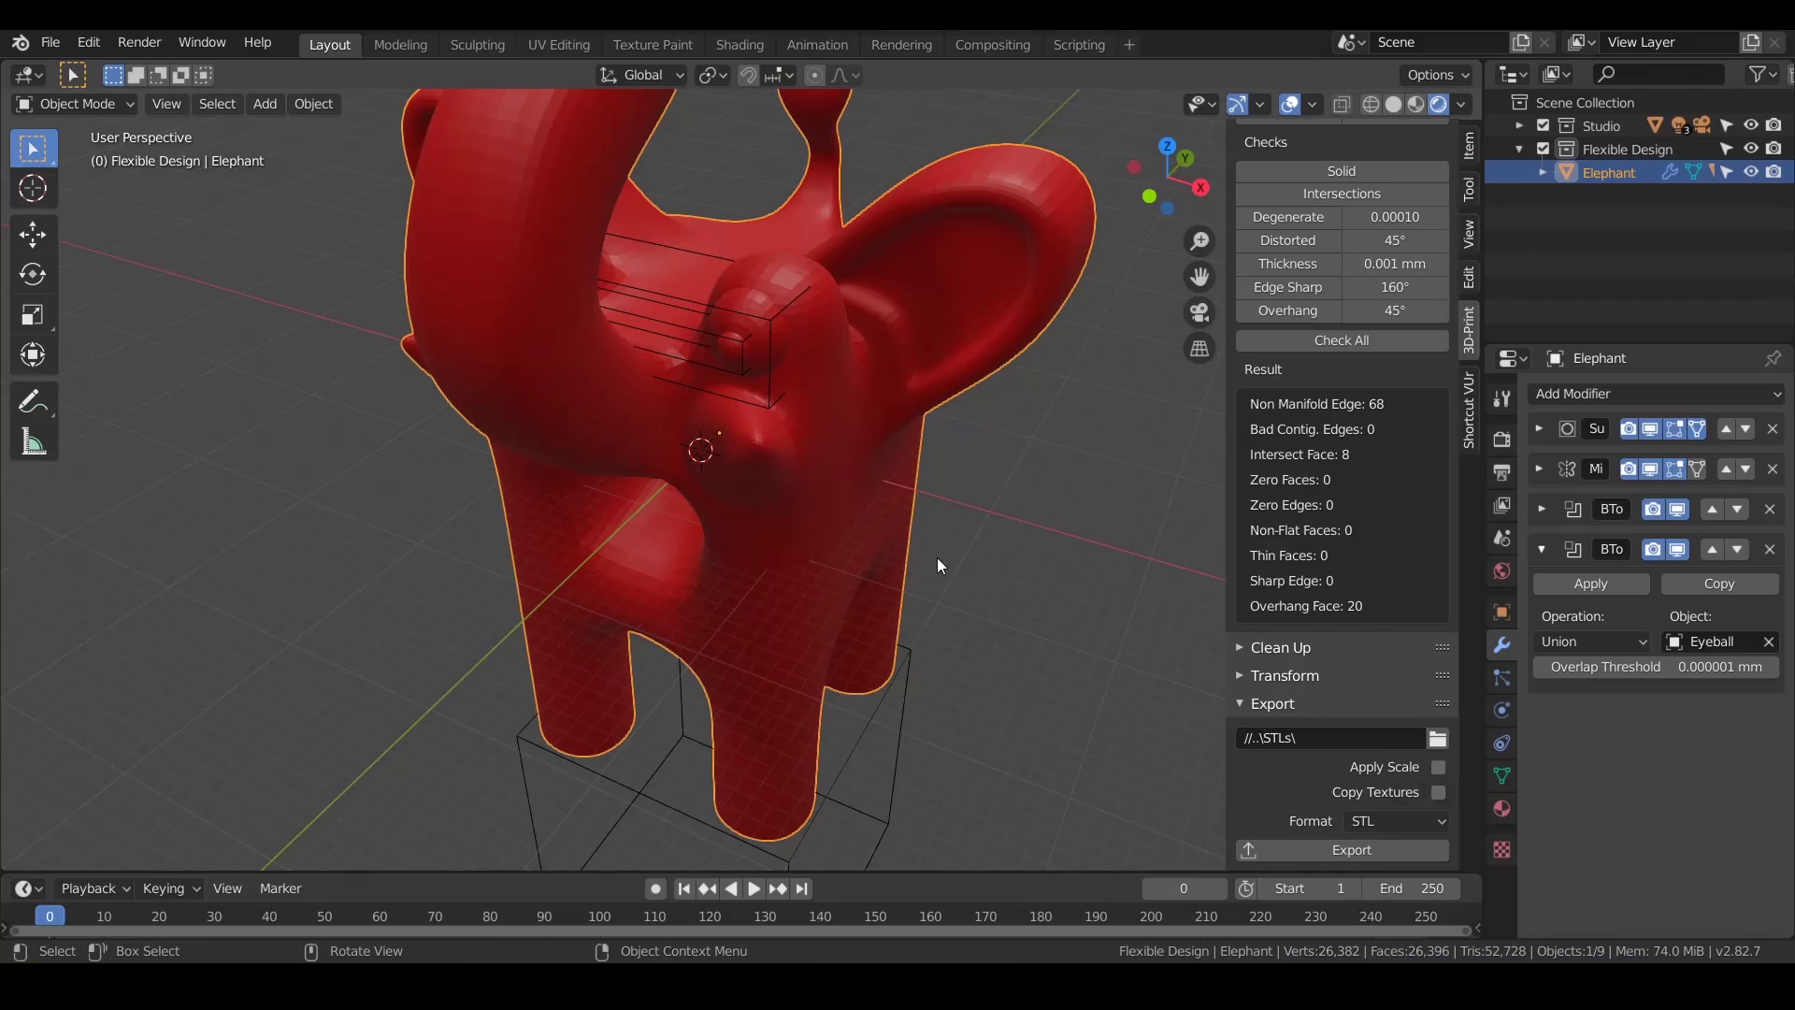
click(1538, 428)
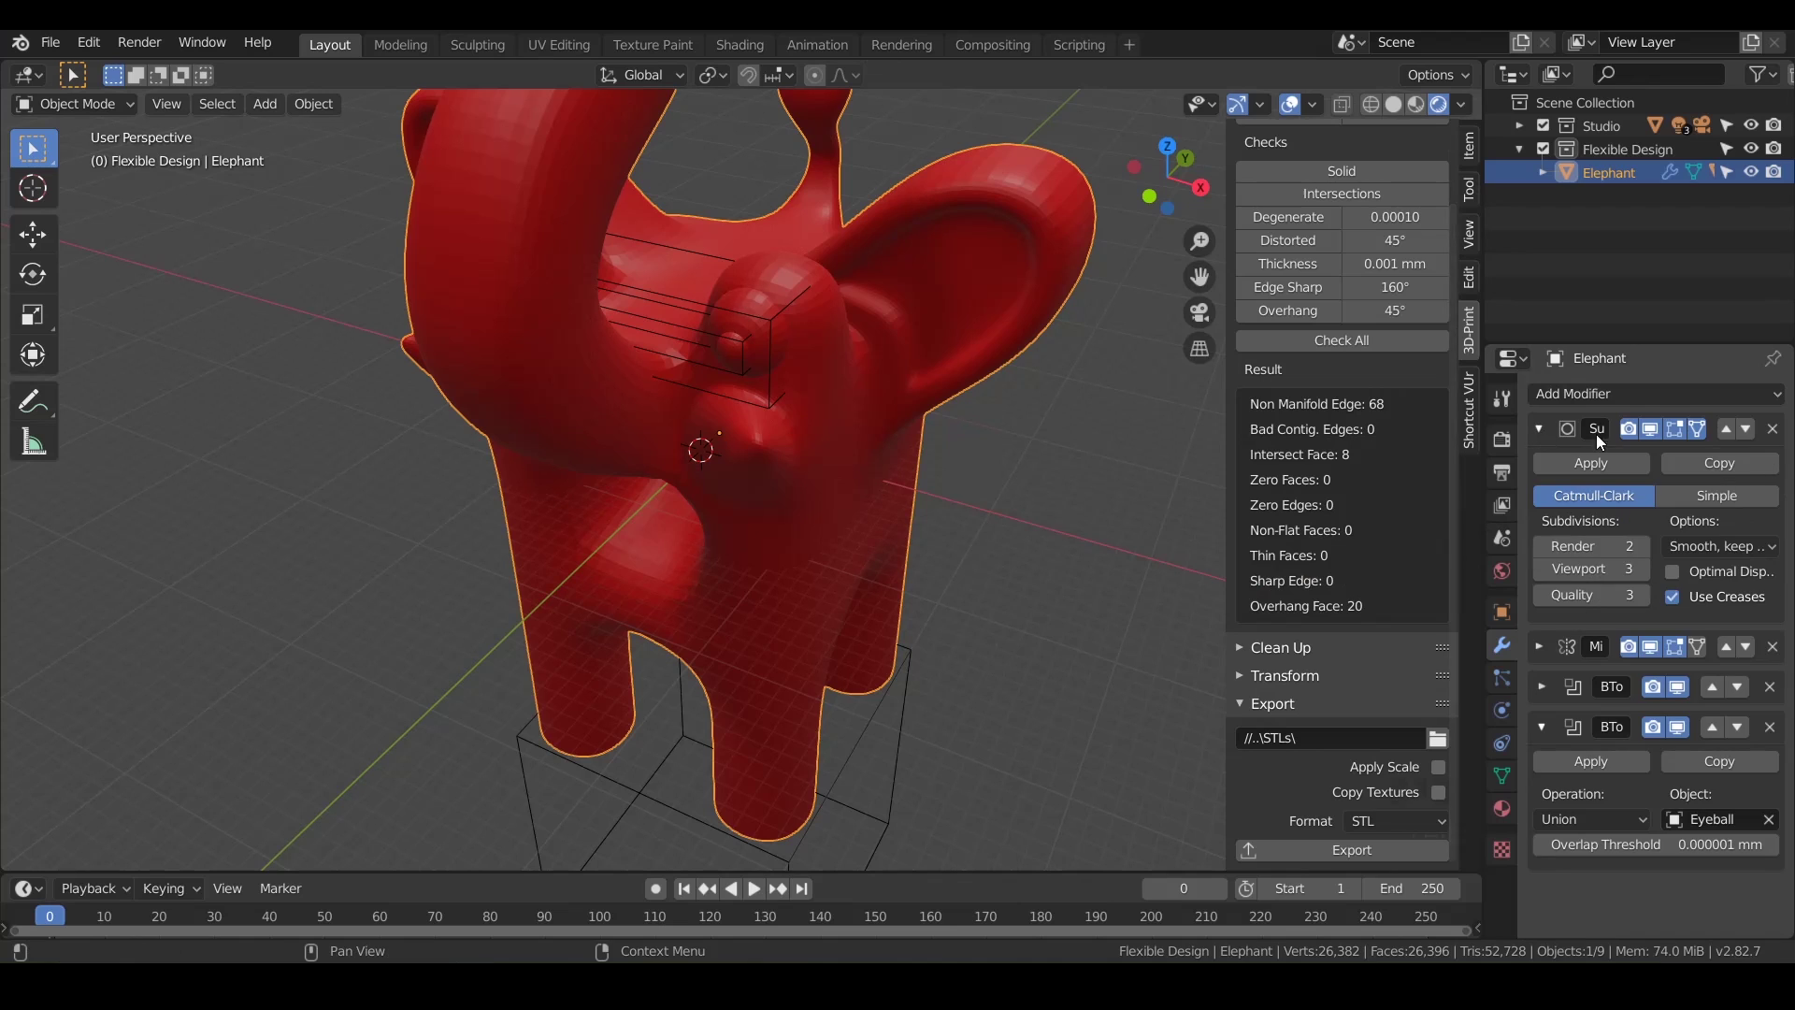
click(1641, 569)
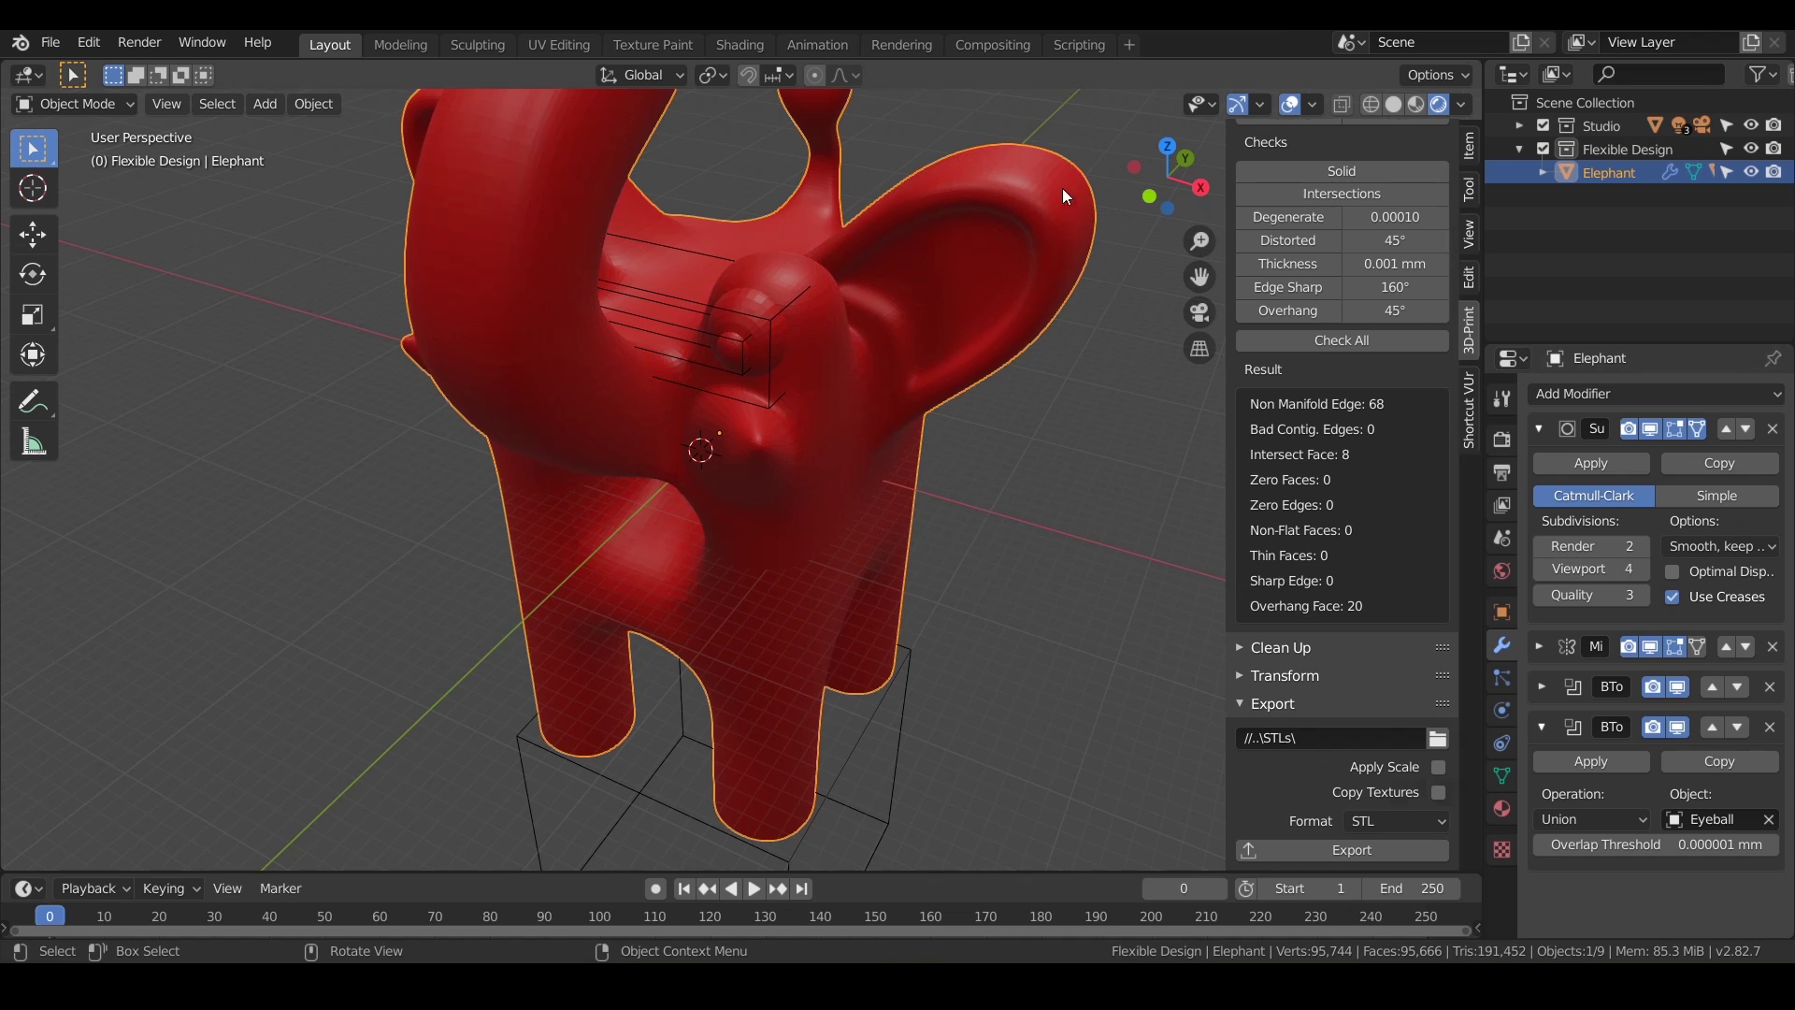
- Add a Subdivision Surface modifier to the eyeball with a viewport level of 3
click(768, 318)
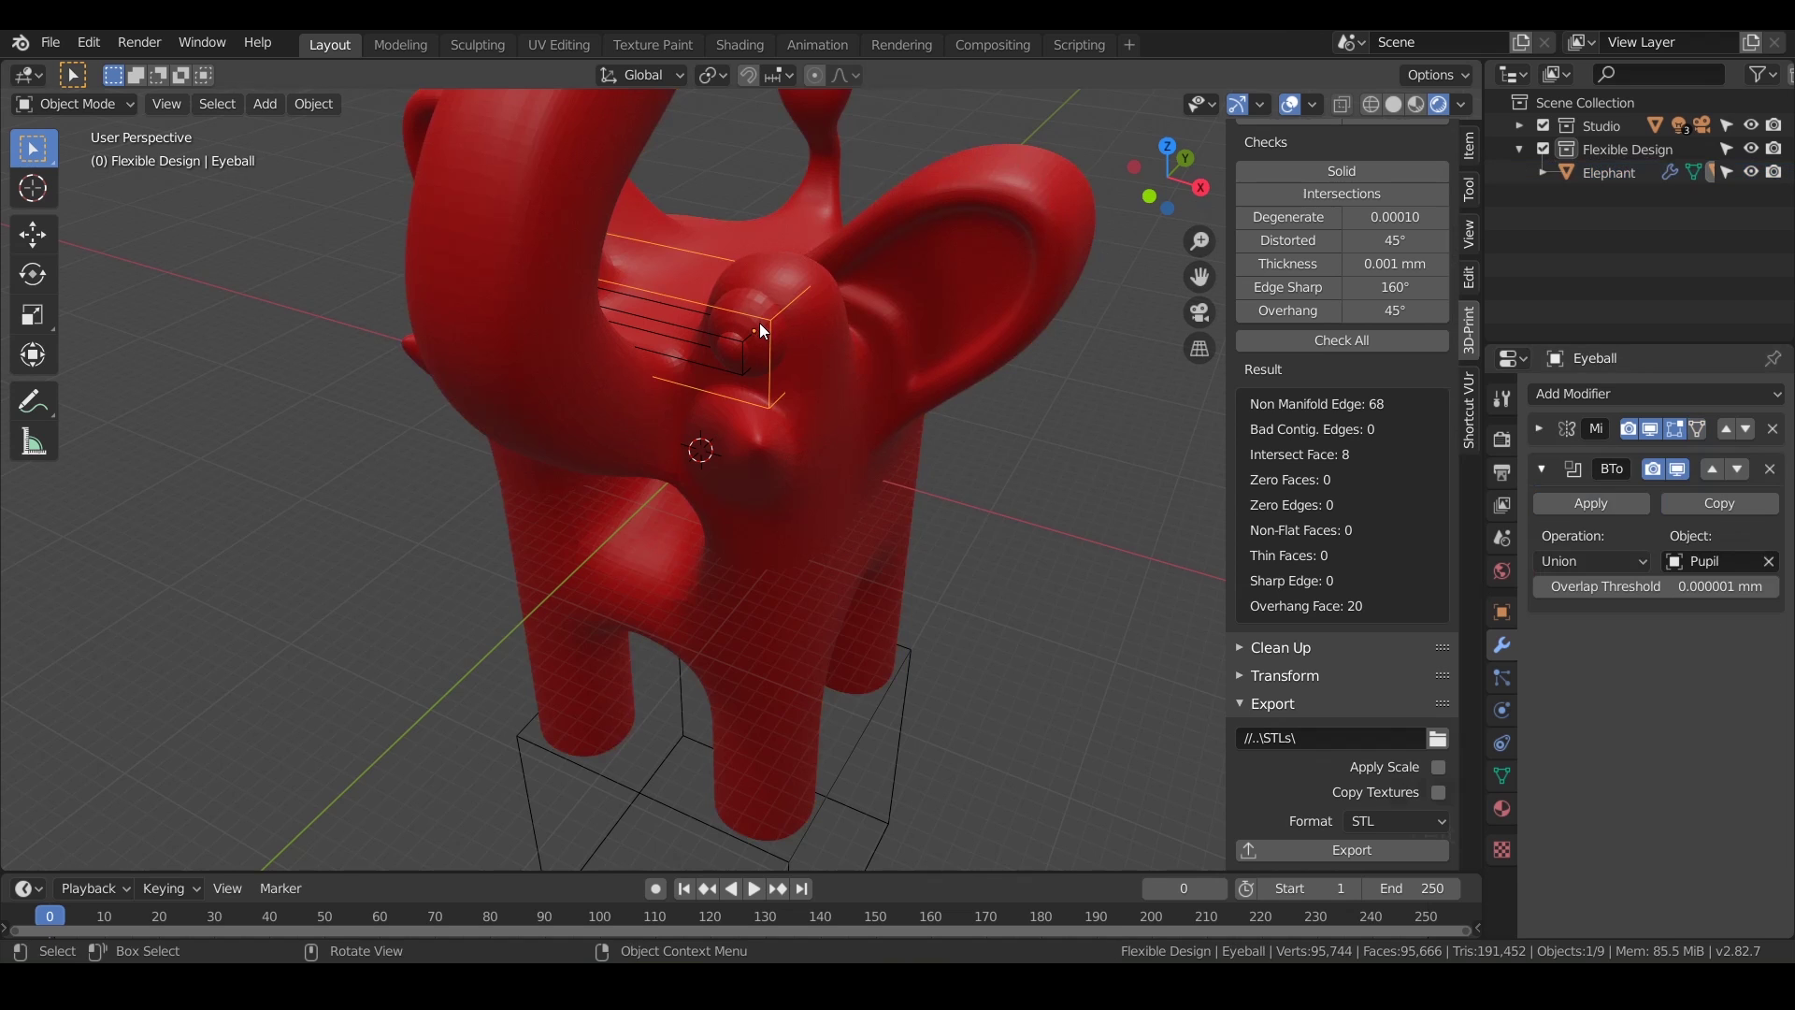
click(1586, 397)
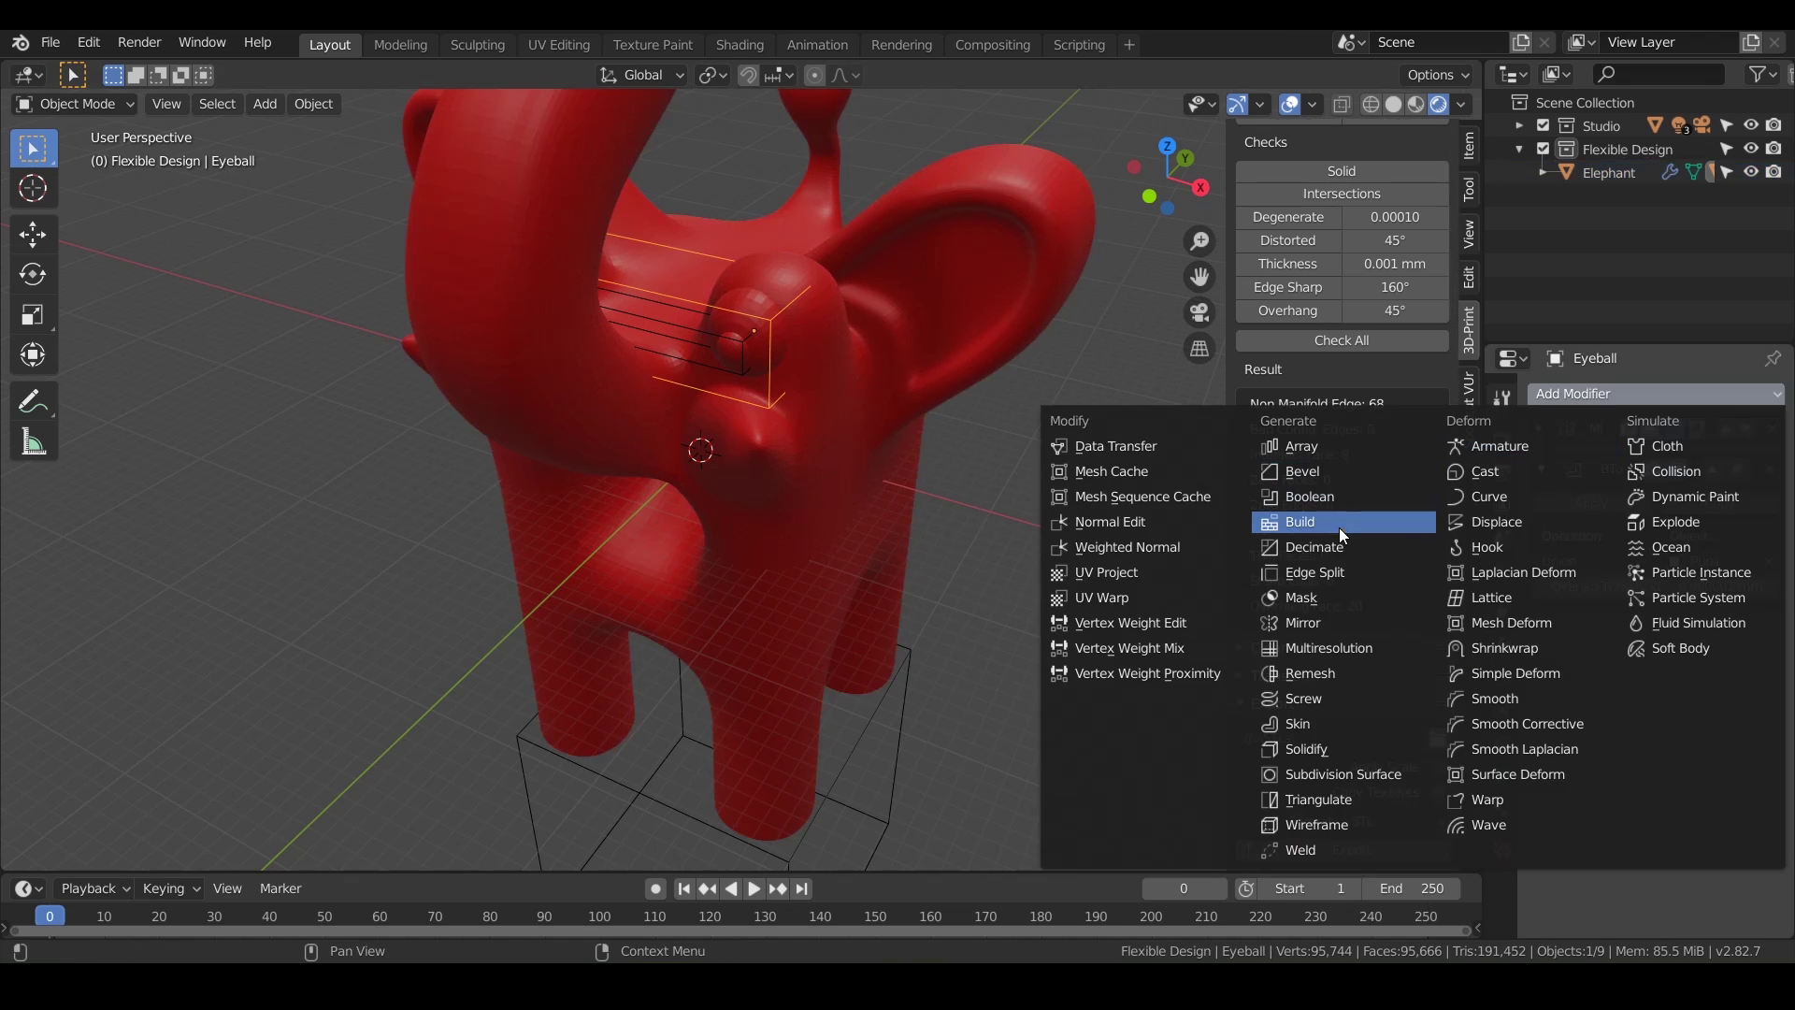
click(1301, 776)
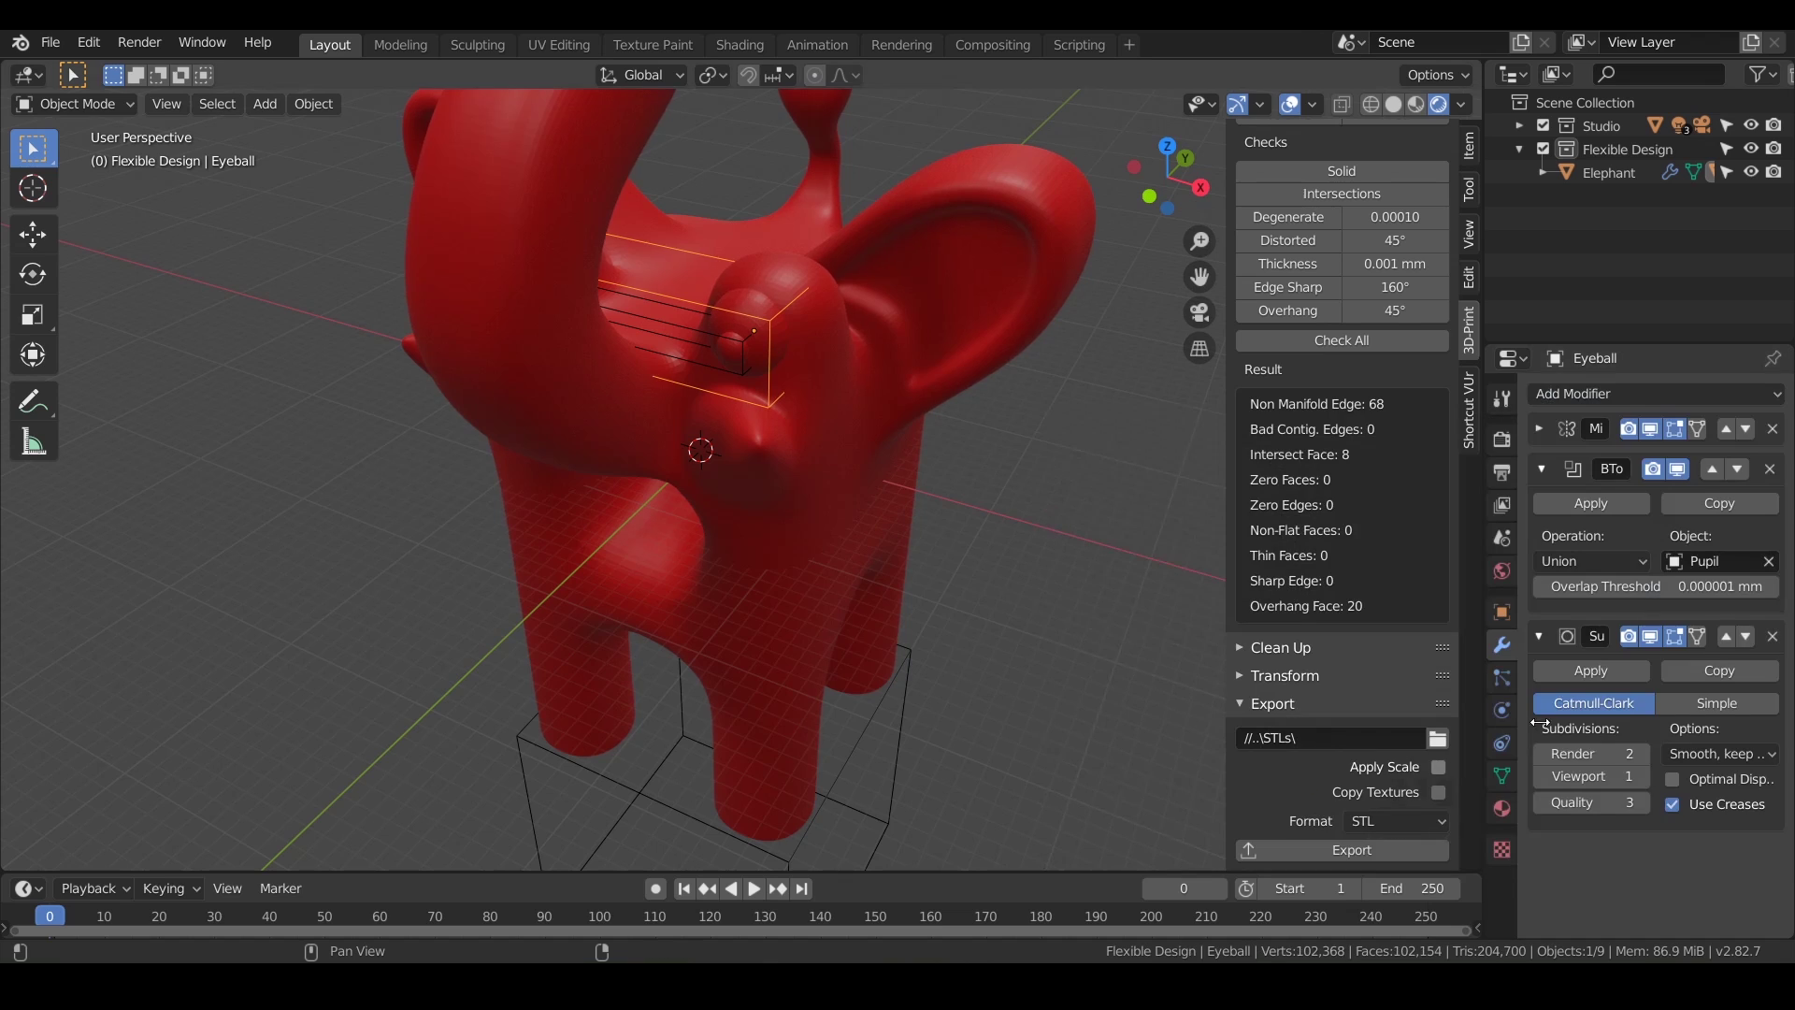
click(1641, 777)
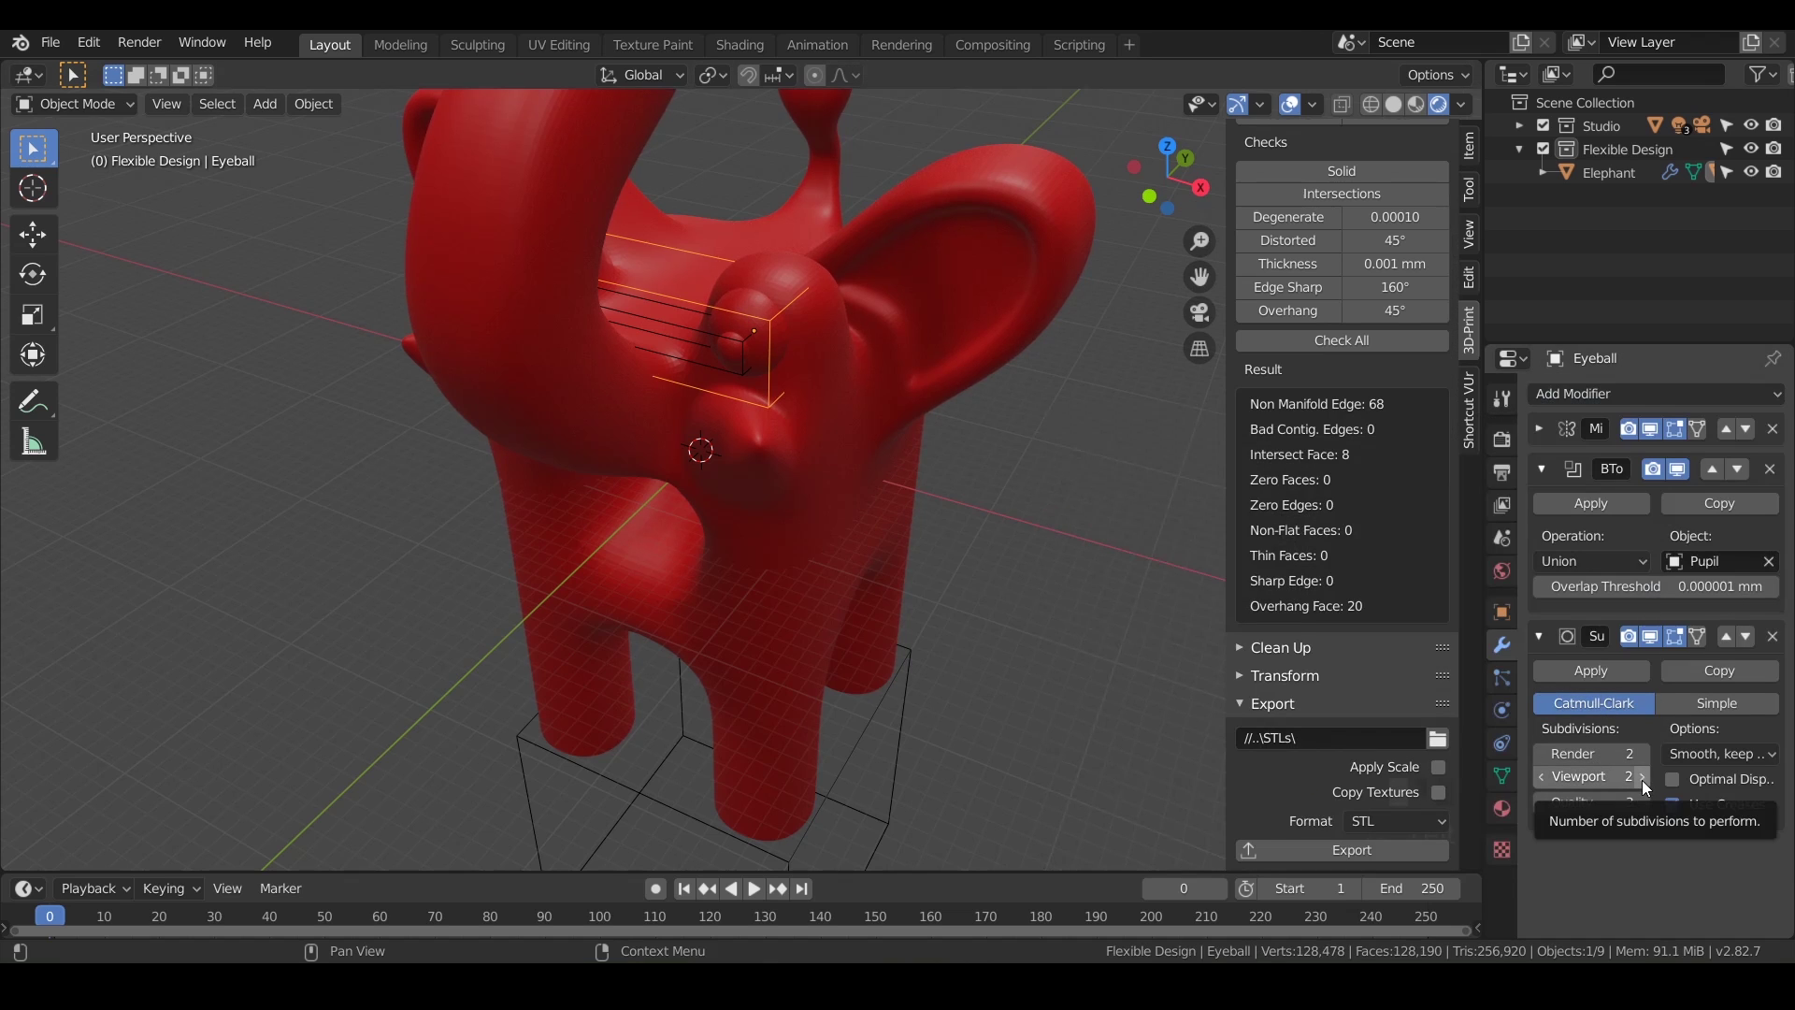
click(1642, 778)
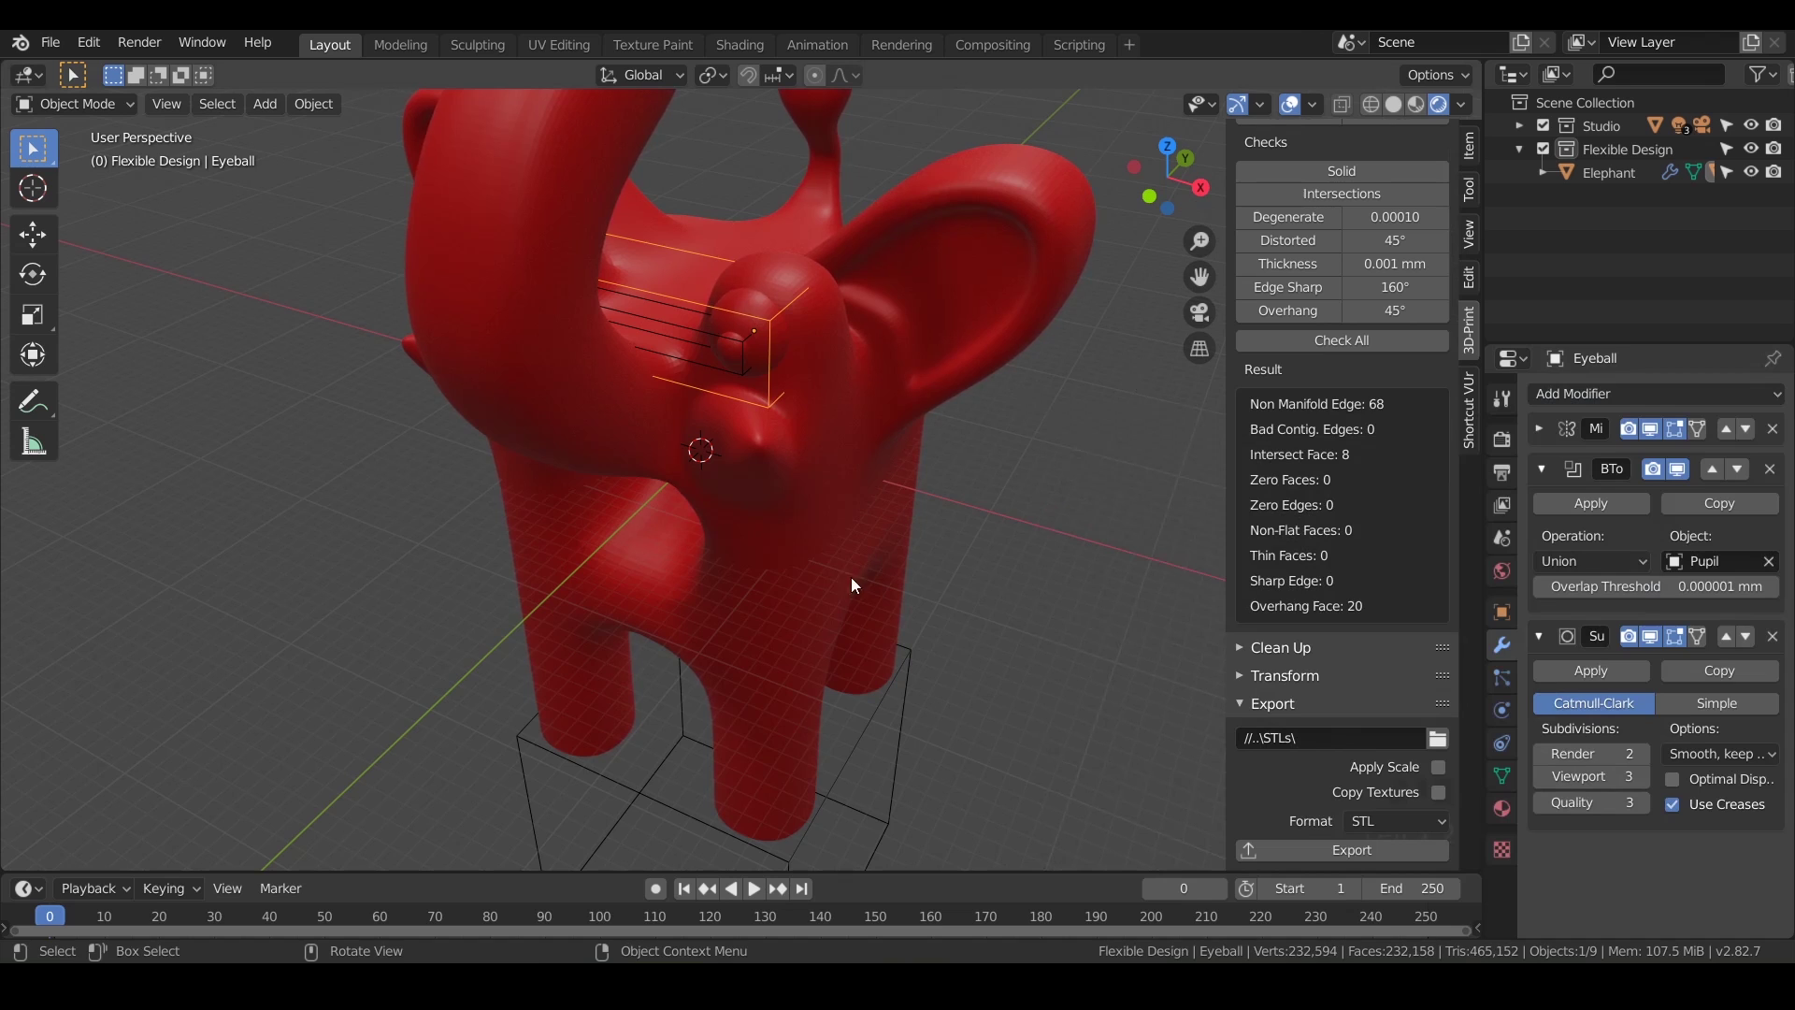
- Reselect the eyeball, set its Subdivision viewport level to 4 and frame it up close
click(932, 301)
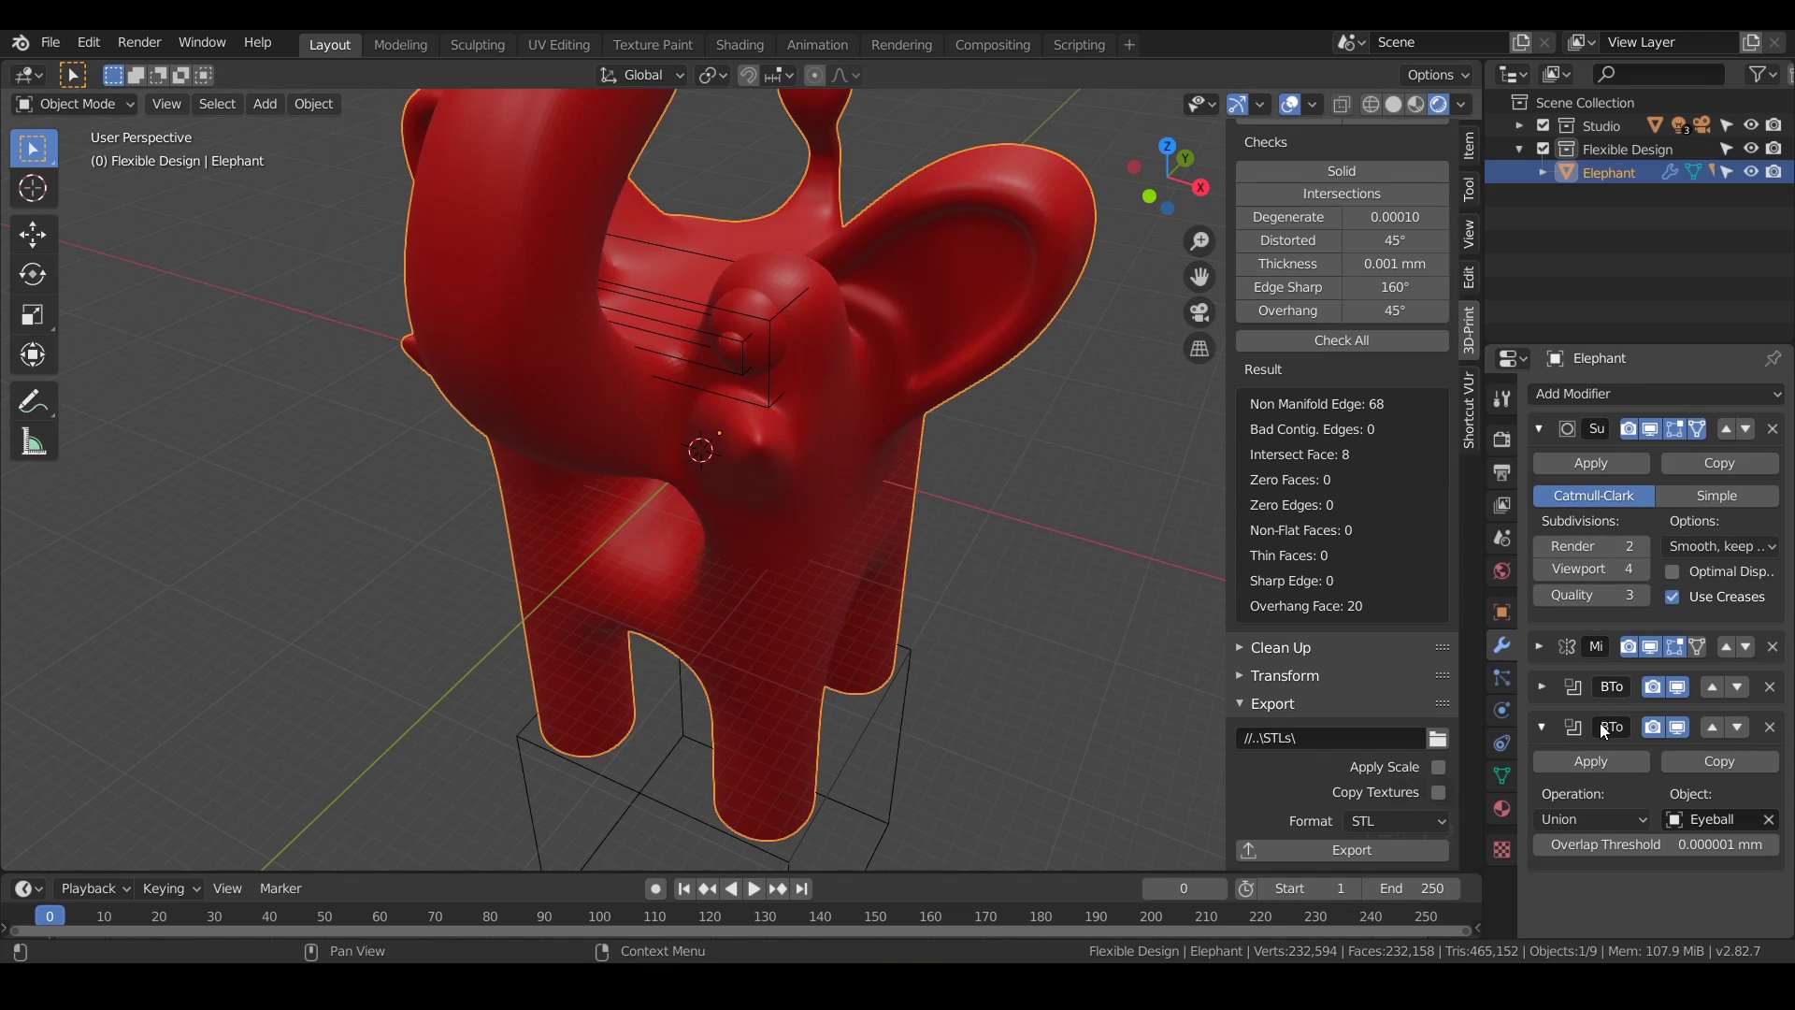
click(769, 344)
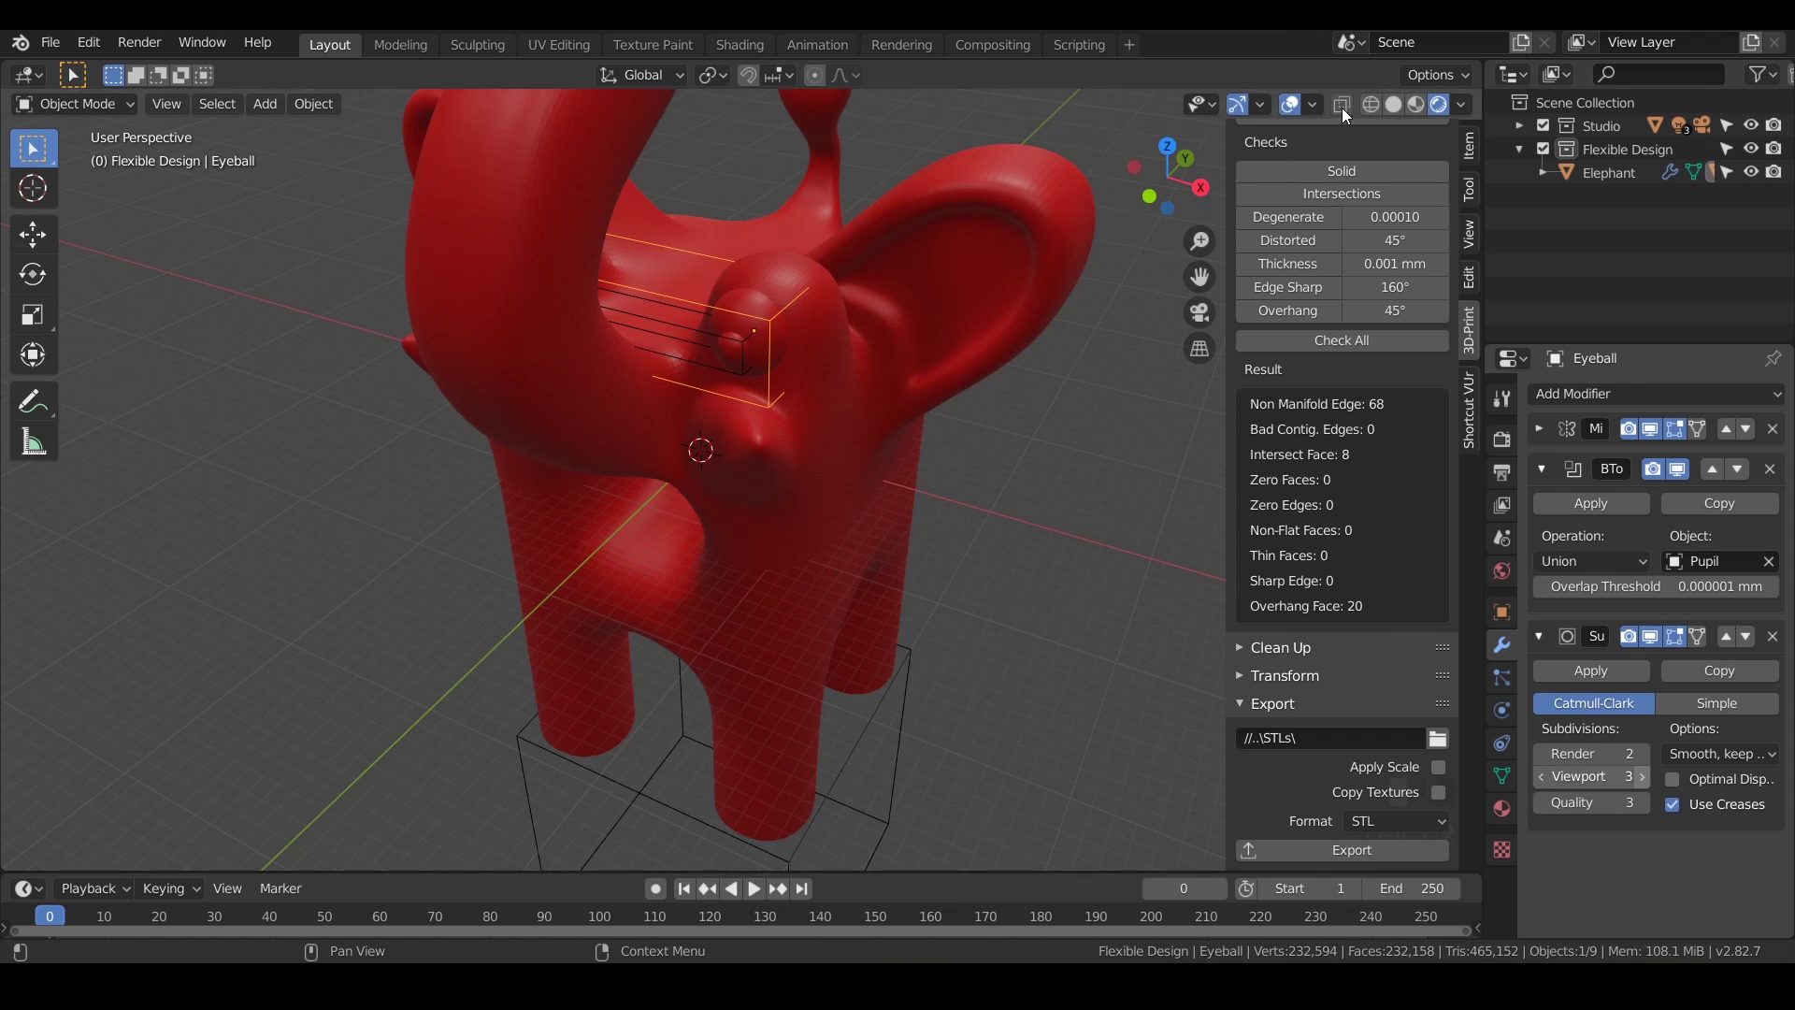
key(ctrl+4)
key(KP_Decimal)
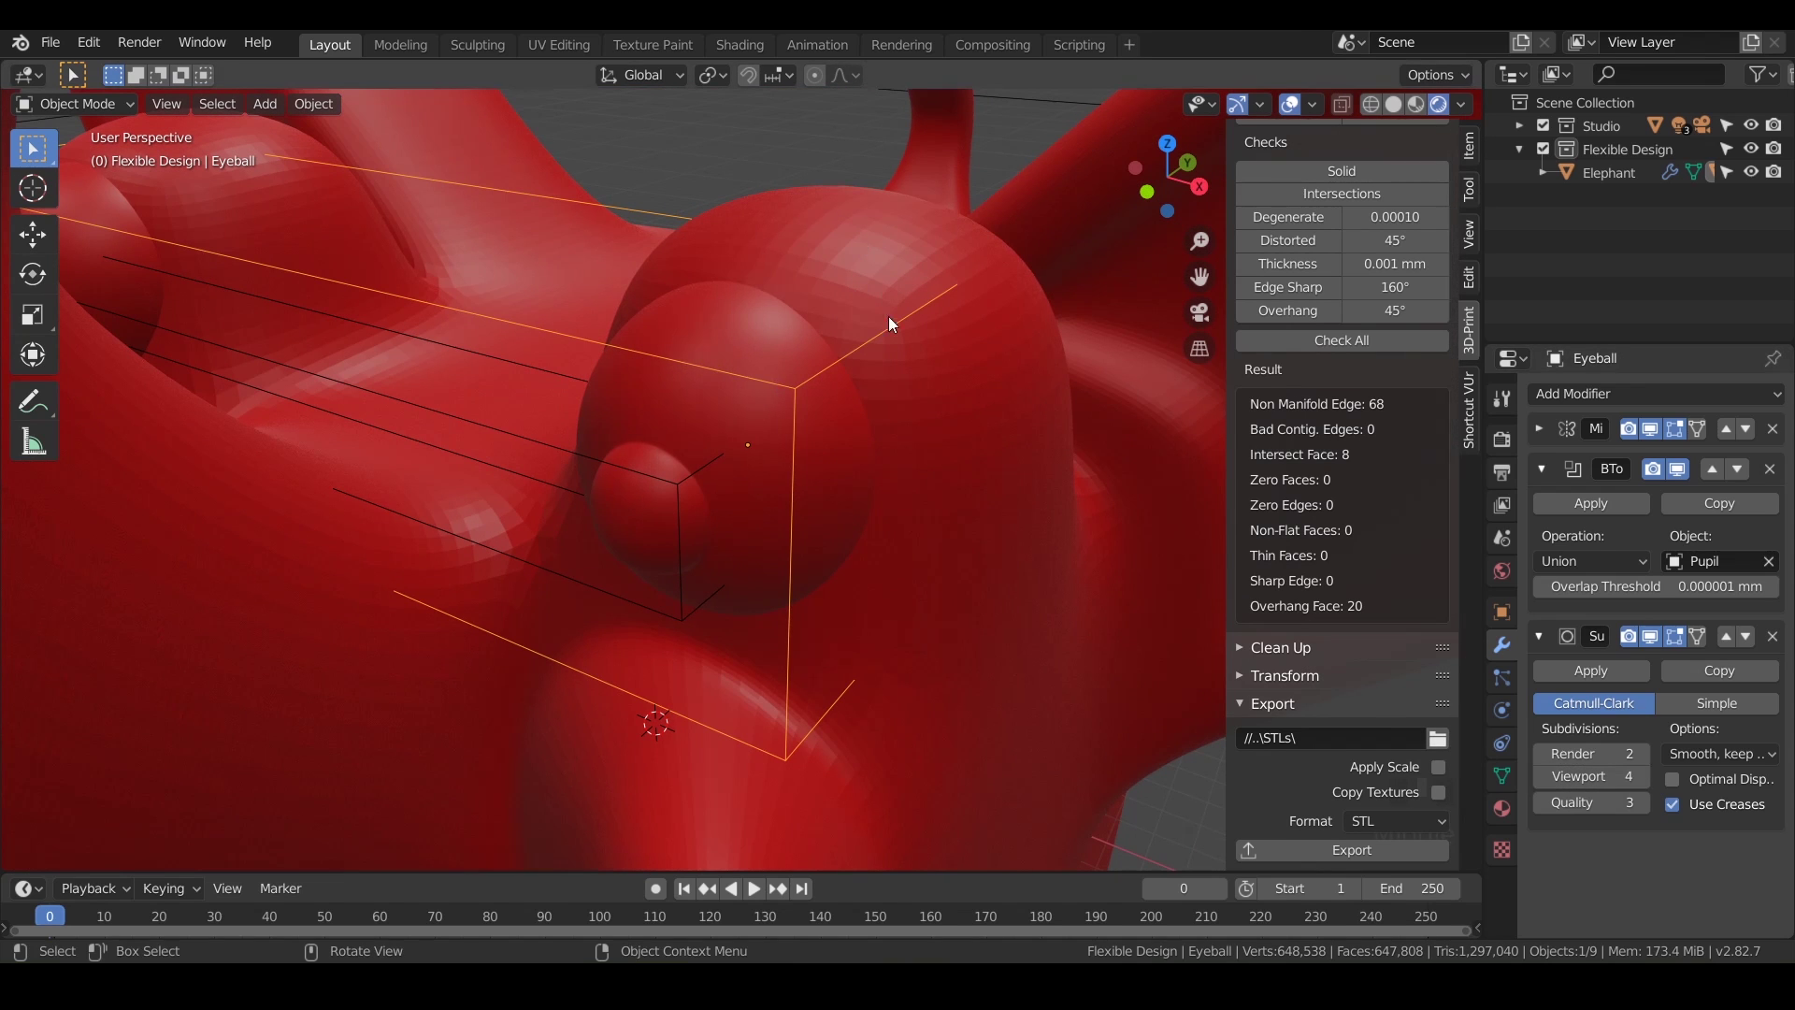